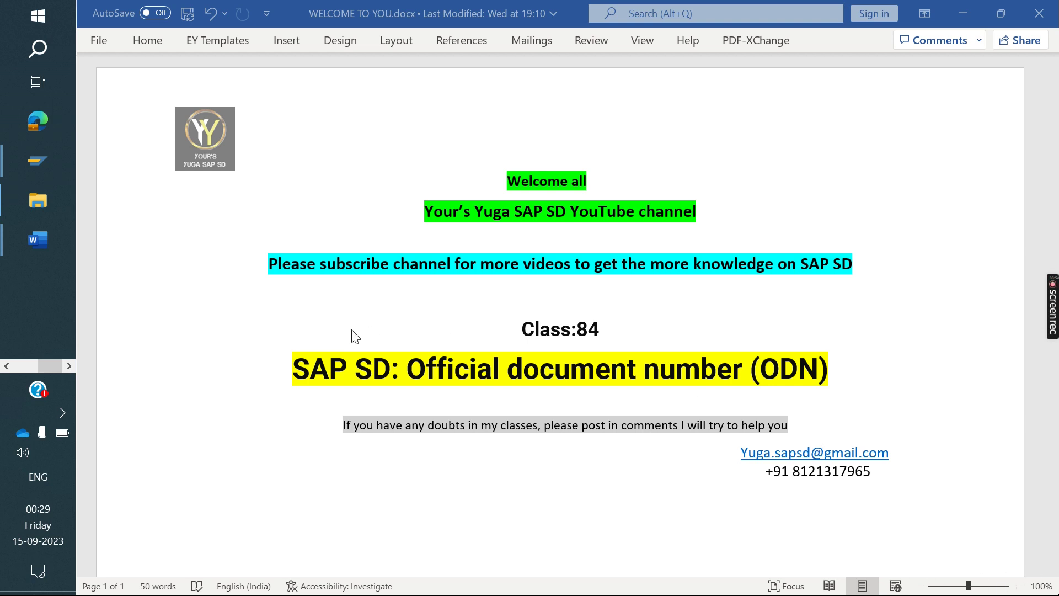
Switch to the Official Document Numbering document and review its definition and the configuration sections through Assign Number Ranges to Business Places
mouse_move(22, 244)
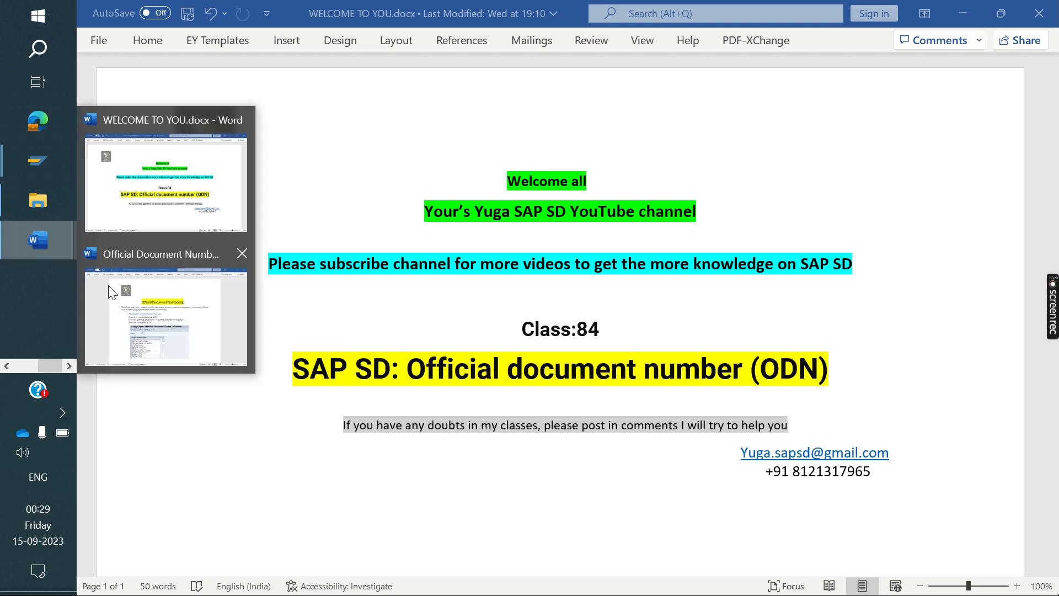
left_click(171, 310)
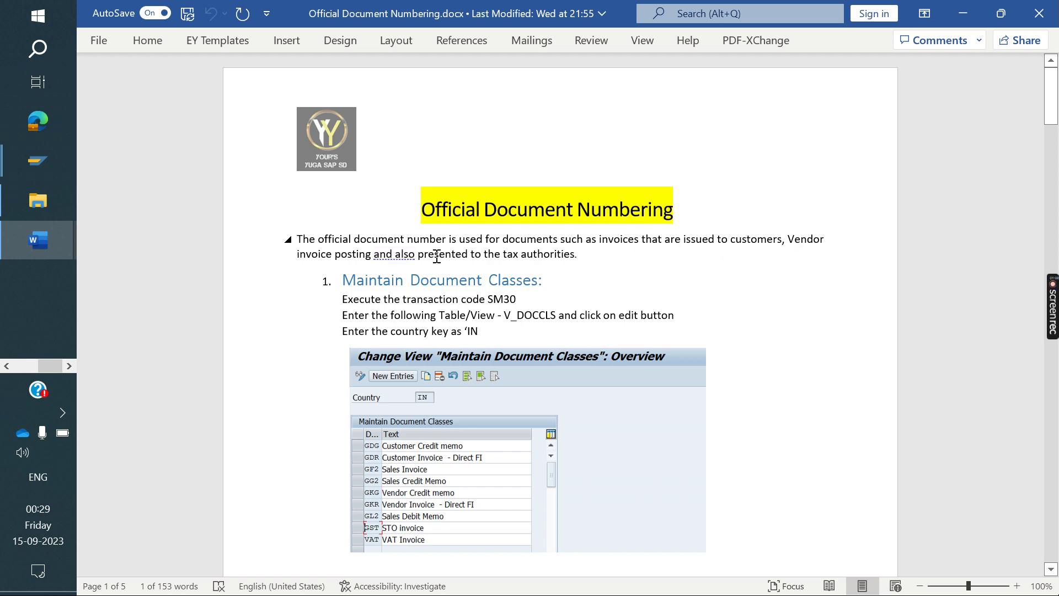
left_click_drag(578, 254, 298, 240)
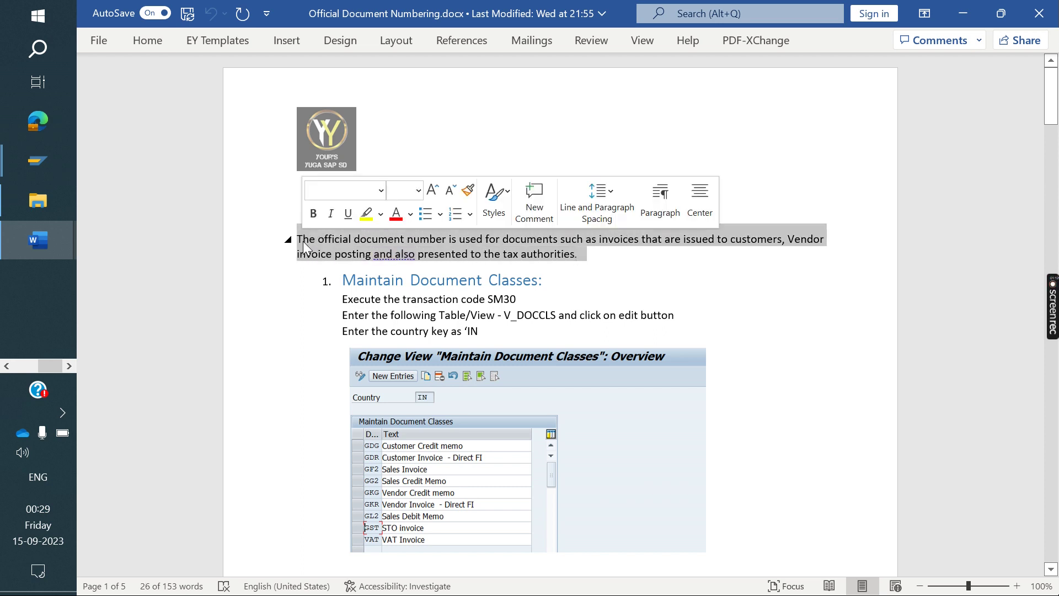
left_click(596, 261)
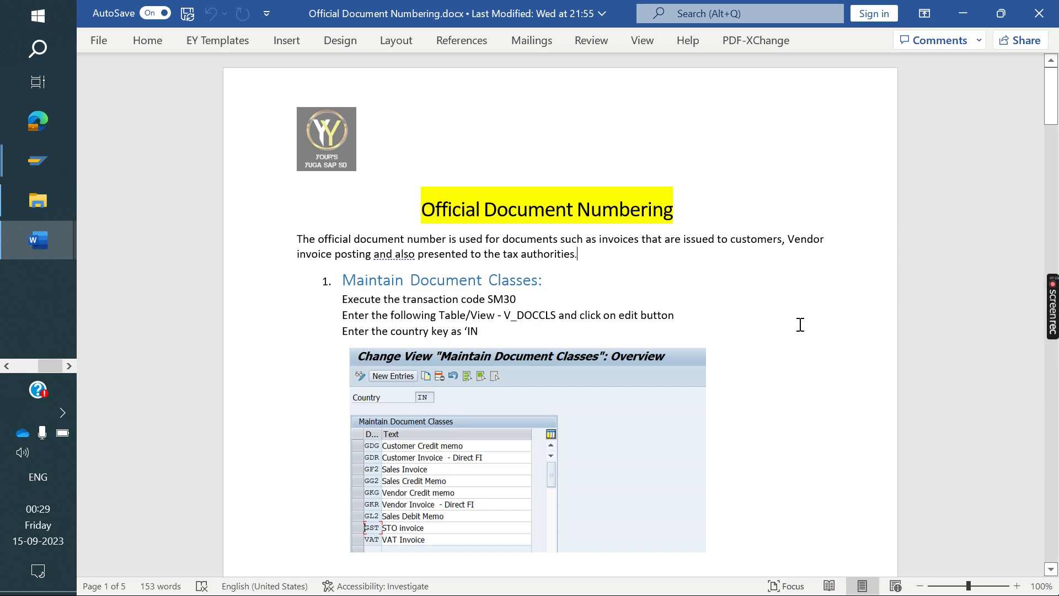
scroll(773, 375, "down", 10)
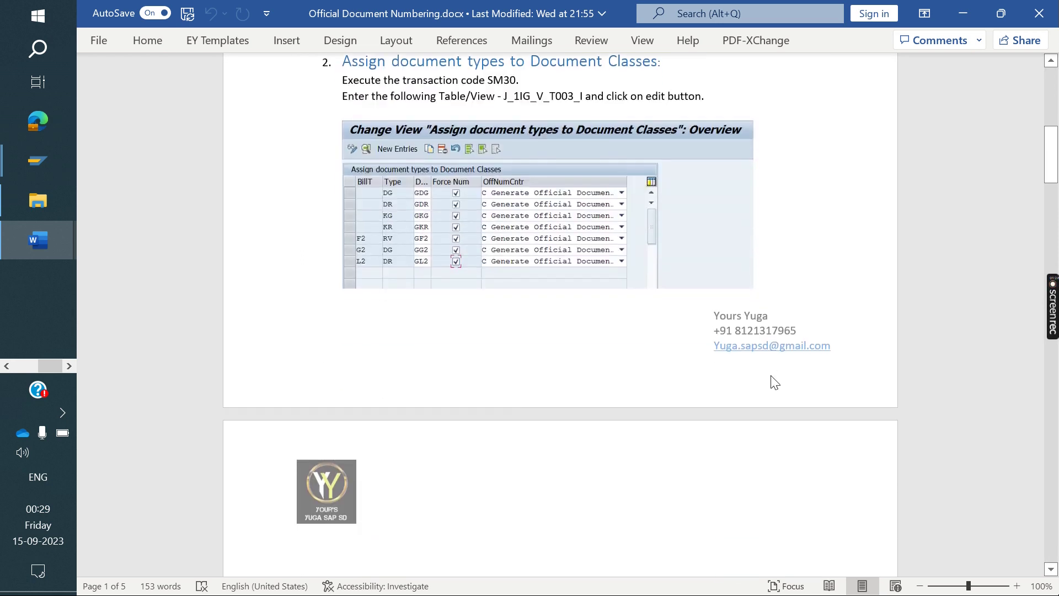
scroll(775, 382, "down", 15)
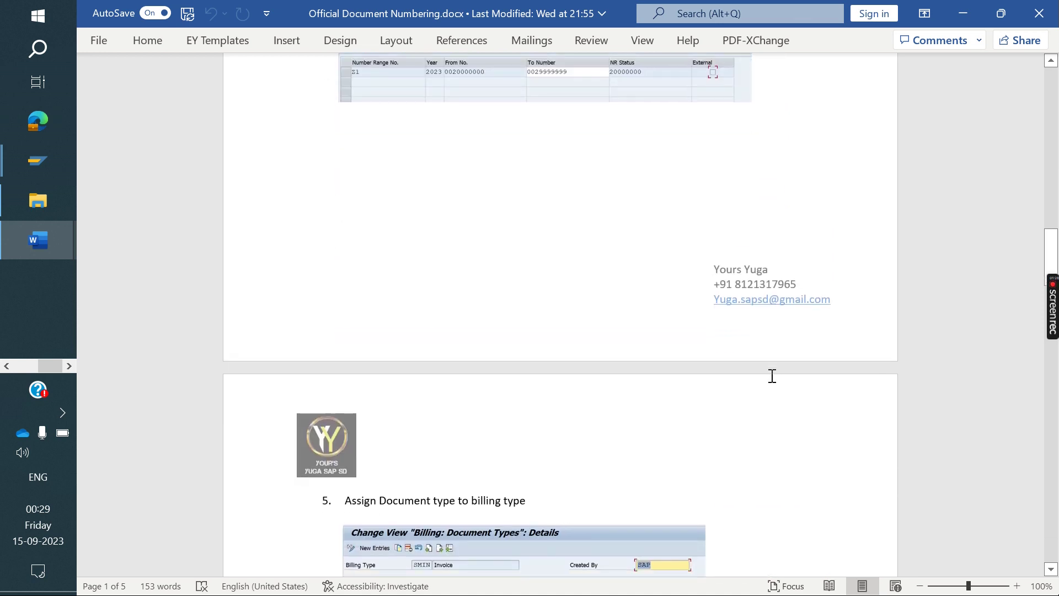
scroll(772, 376, "down", 15)
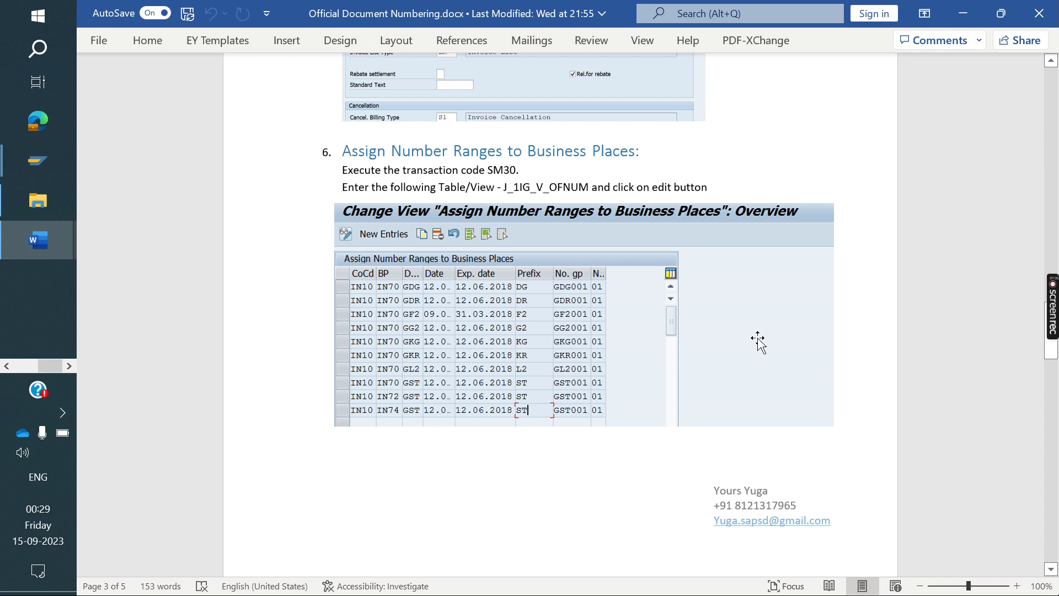
scroll(761, 271, "up", 15)
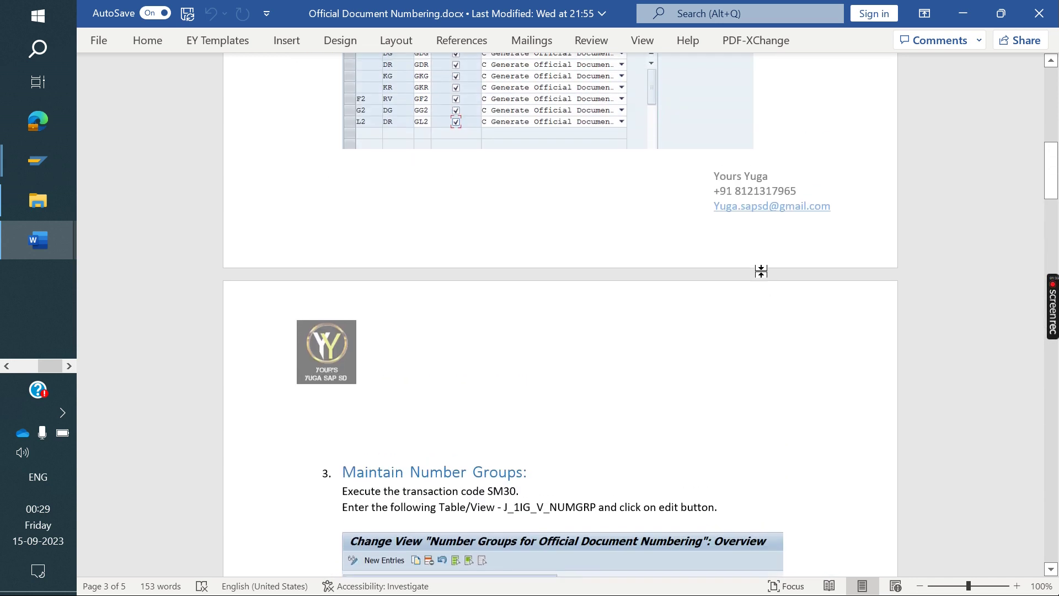
scroll(755, 386, "up", 20)
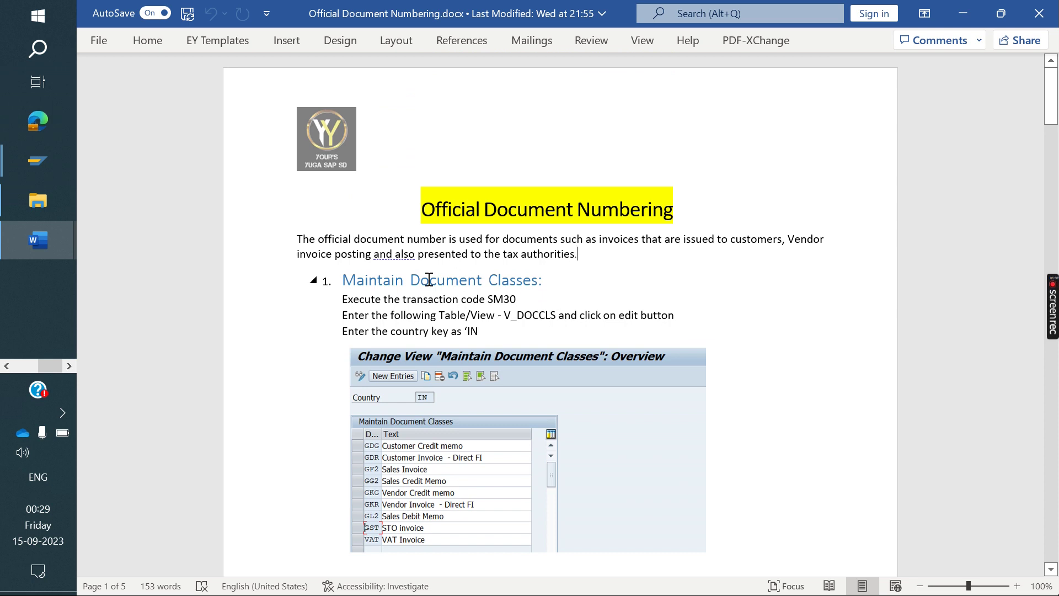
Copy the table/view name V_DOCCLS from the Maintain Document Classes section of the document
left_click(557, 315)
left_click_drag(538, 315, 503, 315)
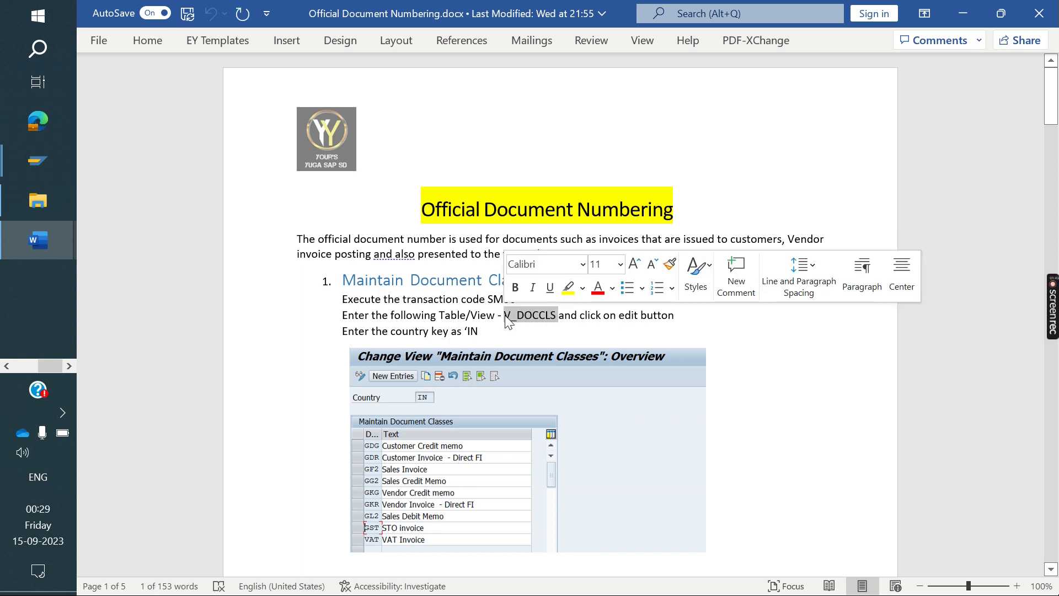
left_click(488, 298)
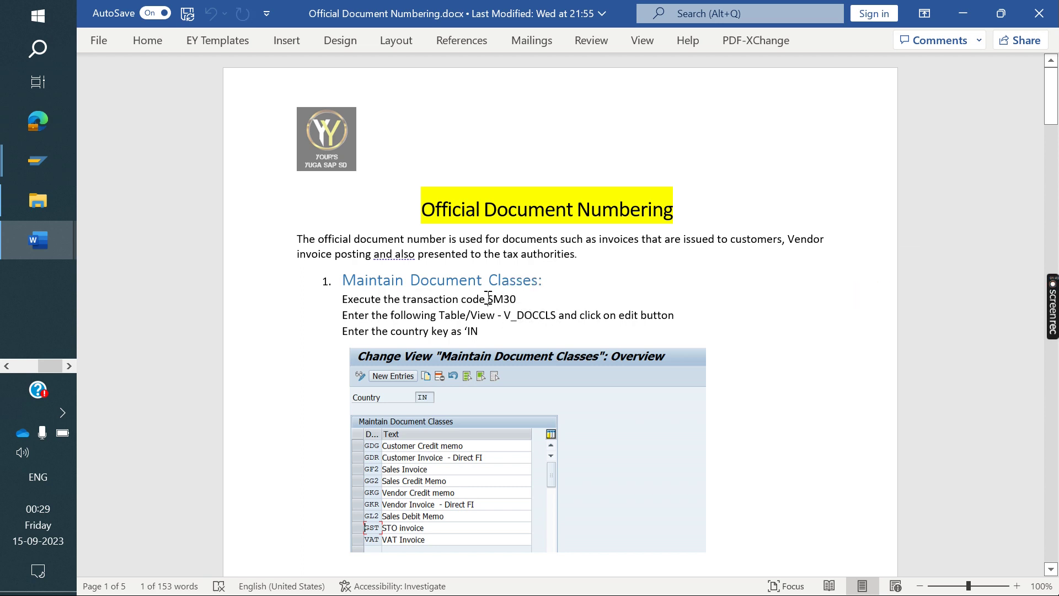
double_click(551, 315)
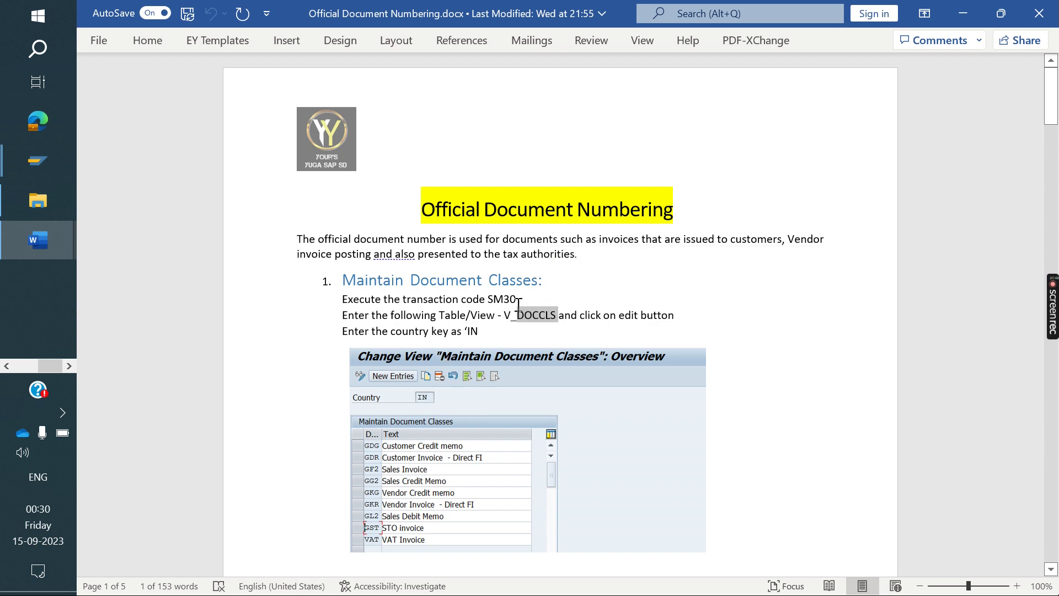
left_click_drag(504, 315, 548, 323)
key("ctrl+c")
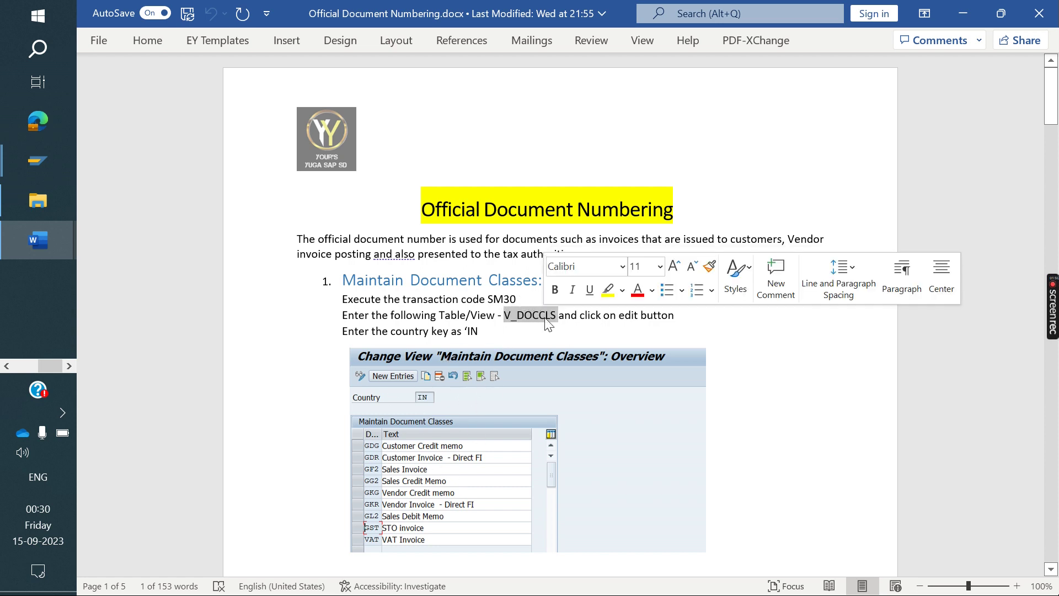
Switch to SAP, run transaction SM30 and open the view V_DOCCLS for editing with country/region key IN
left_click(28, 155)
left_click(157, 233)
type("SM30")
key("Return")
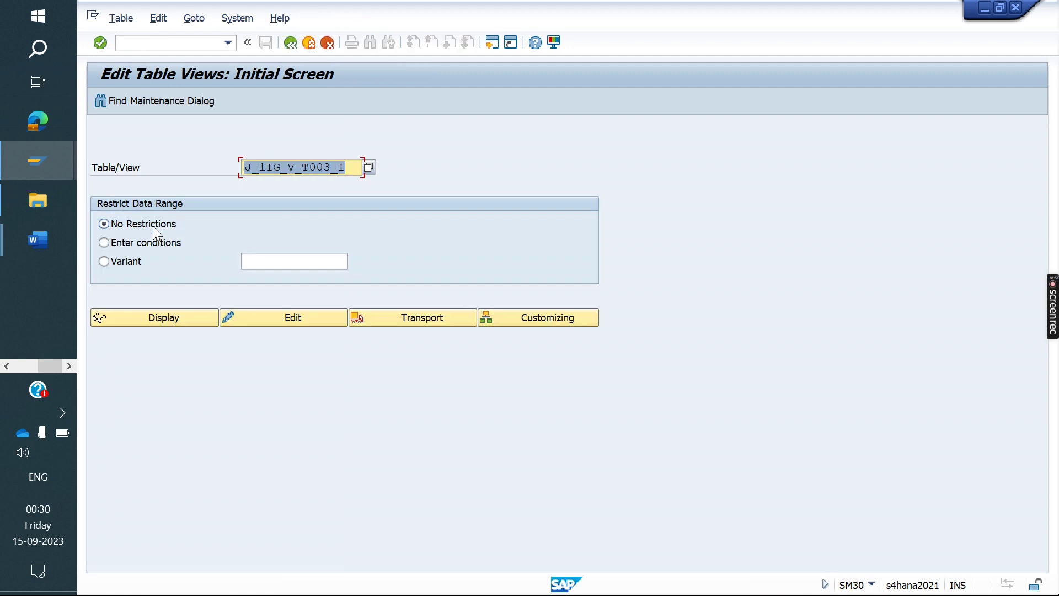
key("ctrl+v")
key("Return")
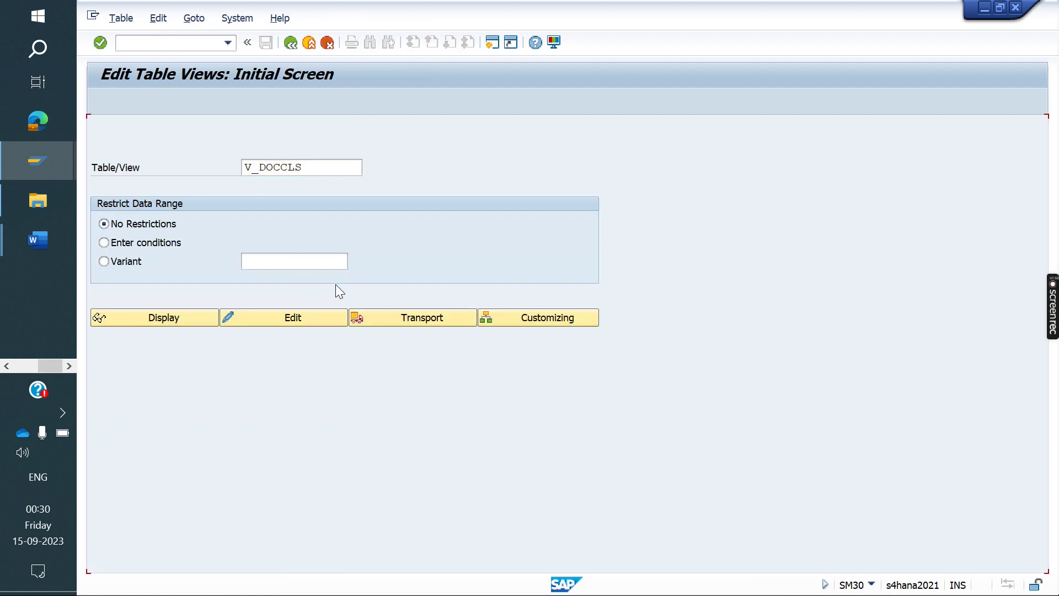
left_click(302, 316)
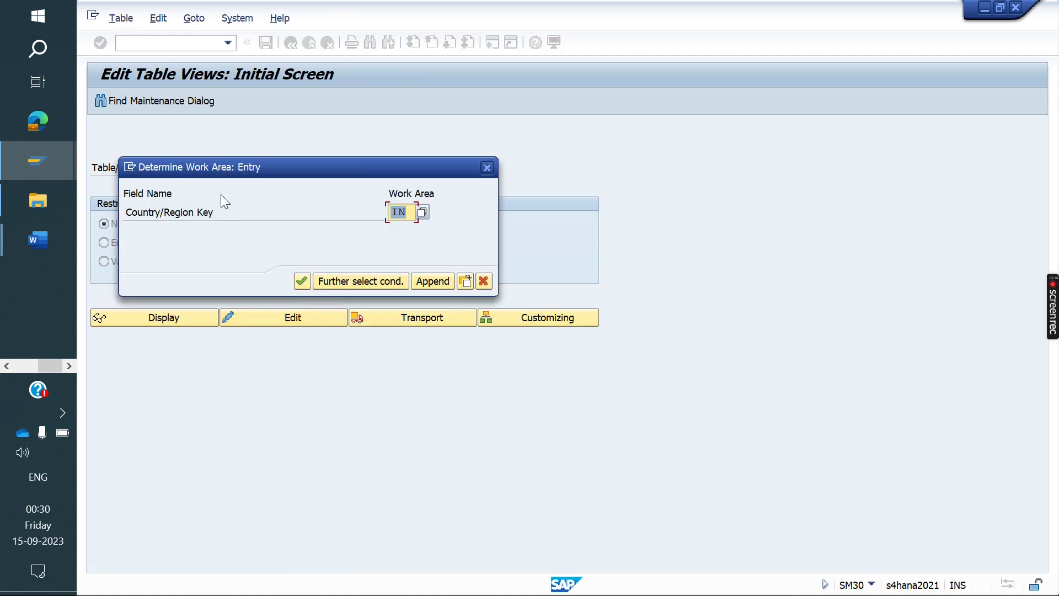
key("Return")
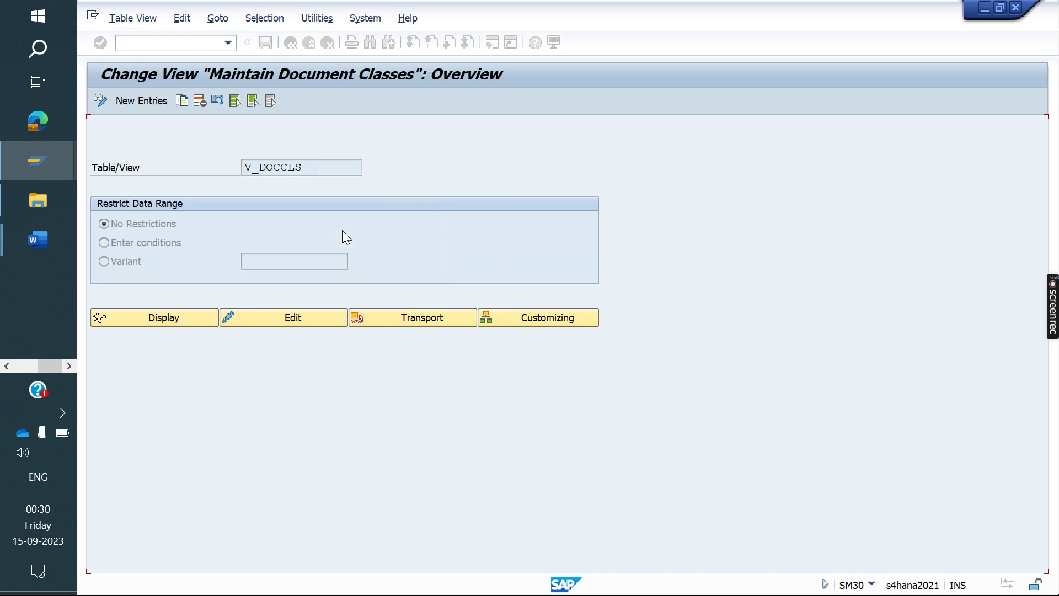
Add document class S2 with the text "ODN doc class" and save it under the proposed customizing request
left_click(142, 102)
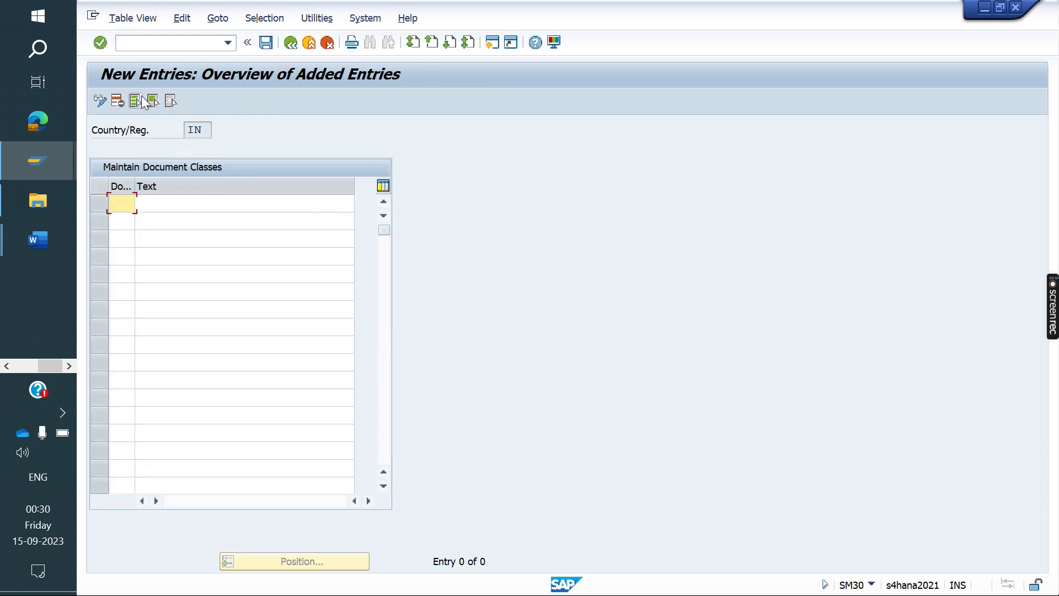
type("S2")
left_click(239, 205)
key("Down")
key("Down")
key("Return")
key("Return")
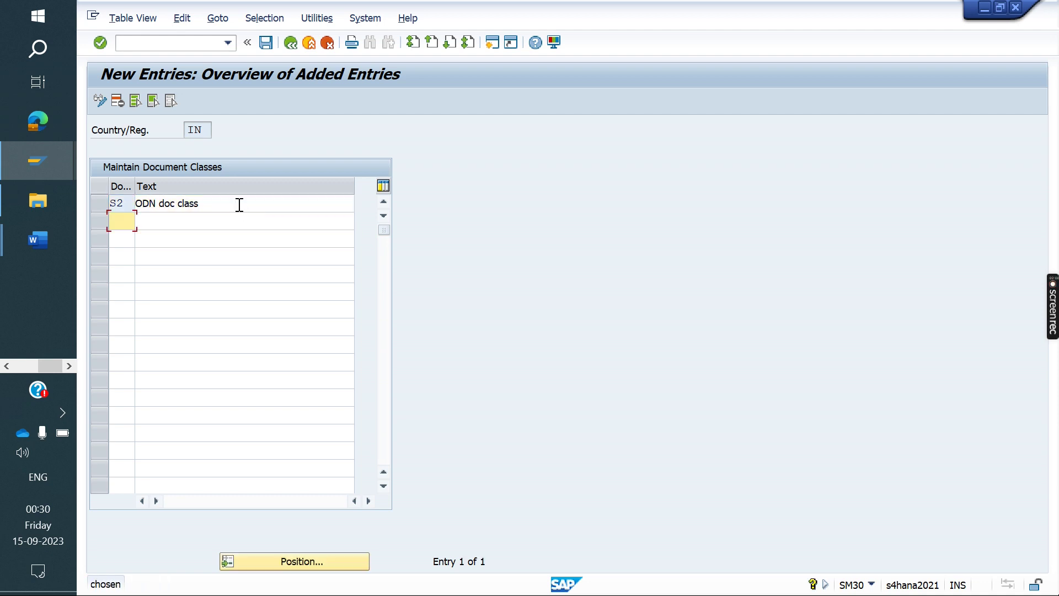
left_click(266, 43)
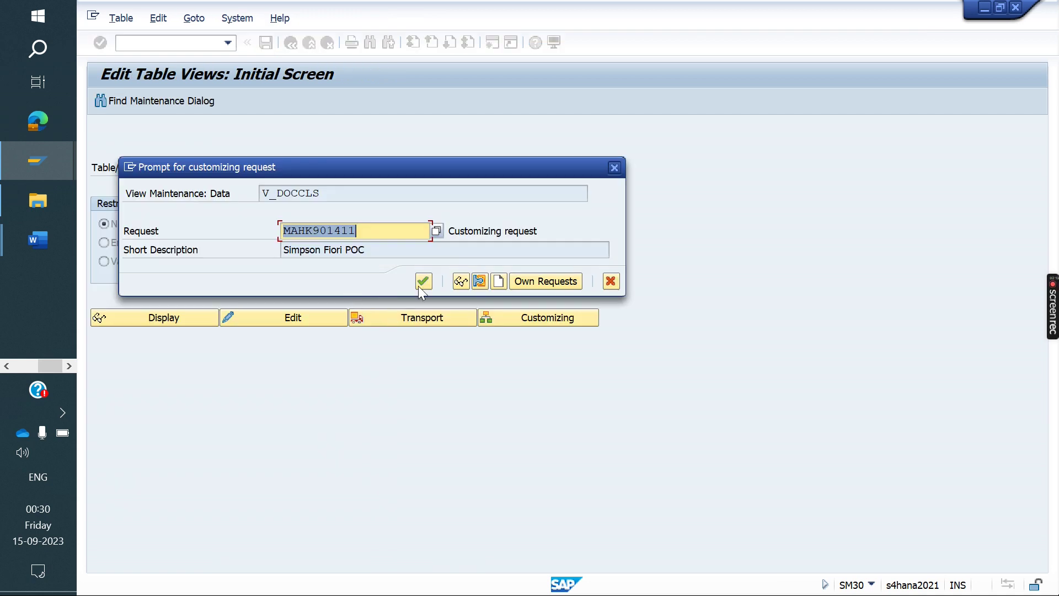
left_click(424, 281)
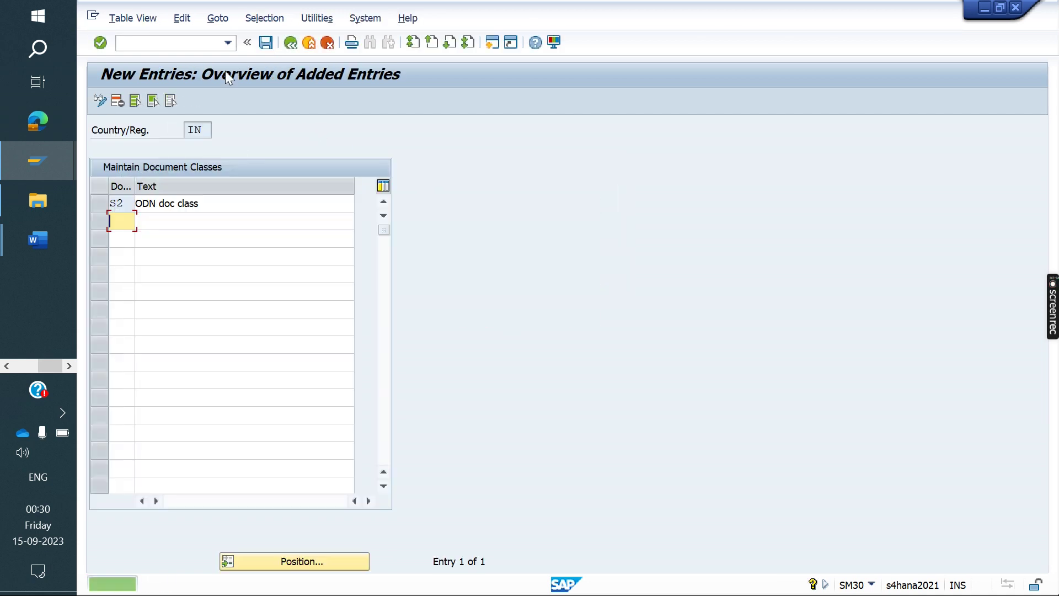
Return to the initial table maintenance screen and open the view J_1IG_V_T003_I
left_click(290, 48)
left_click(290, 47)
key("BackSpace")
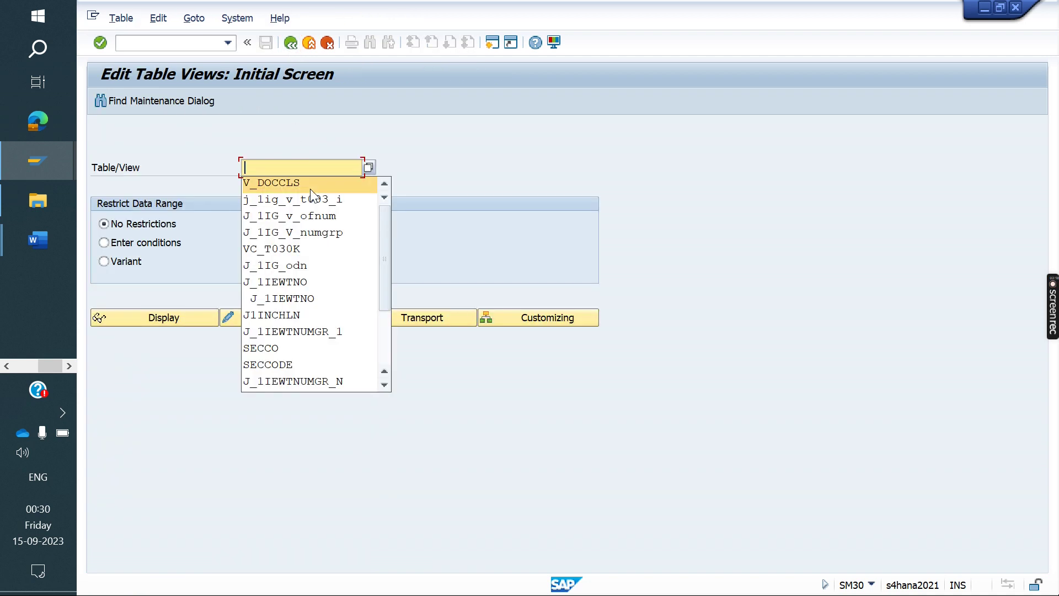
left_click(311, 199)
key("Return")
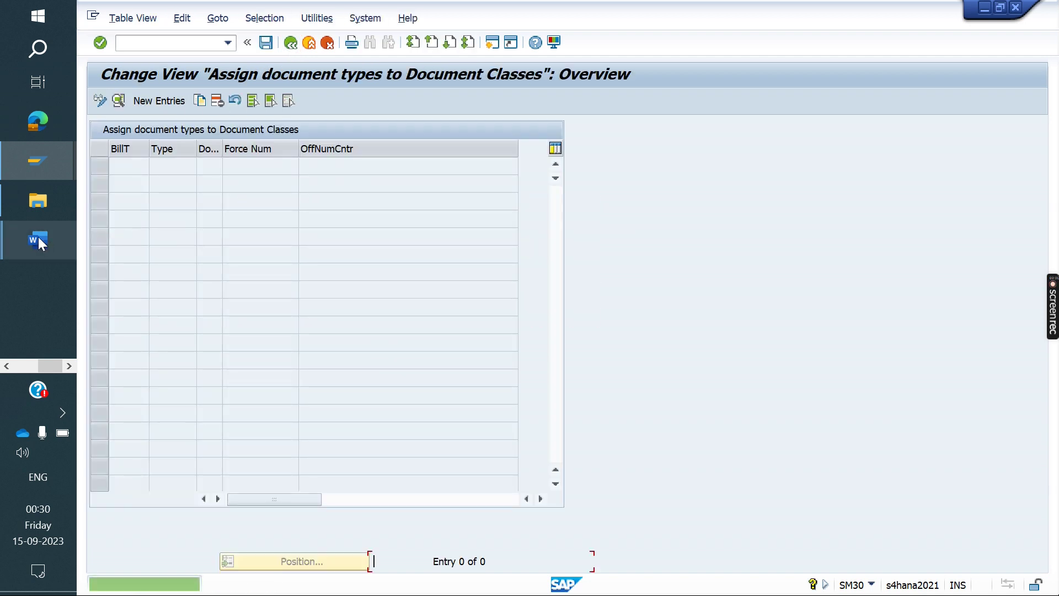
Check the table/view name in the Word document's Assign document types to Document Classes section and return to SAP
mouse_move(38, 237)
left_click(166, 307)
scroll(517, 392, "down", 5)
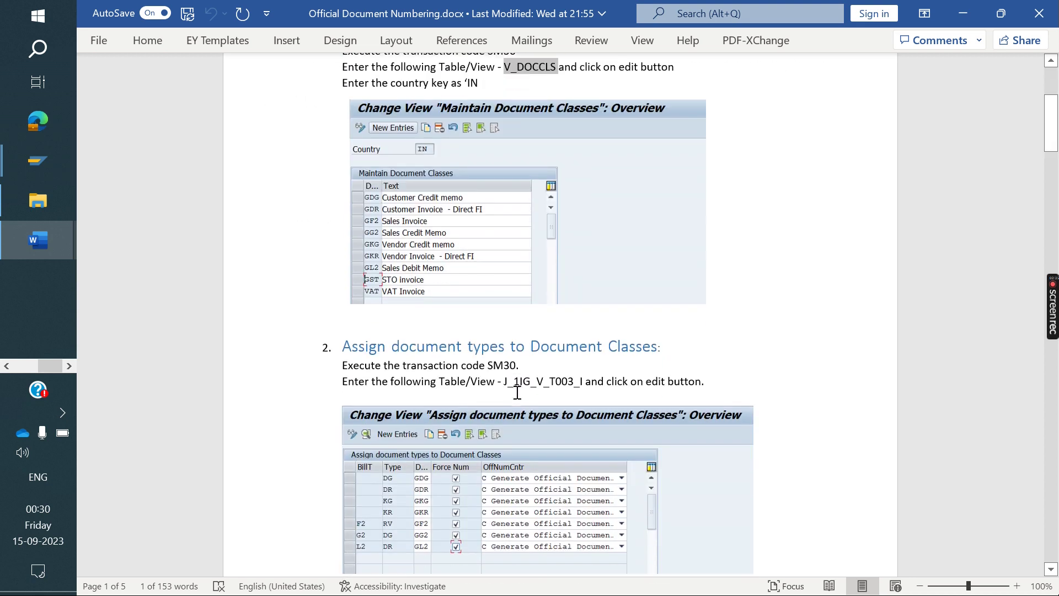
scroll(517, 393, "down", 3)
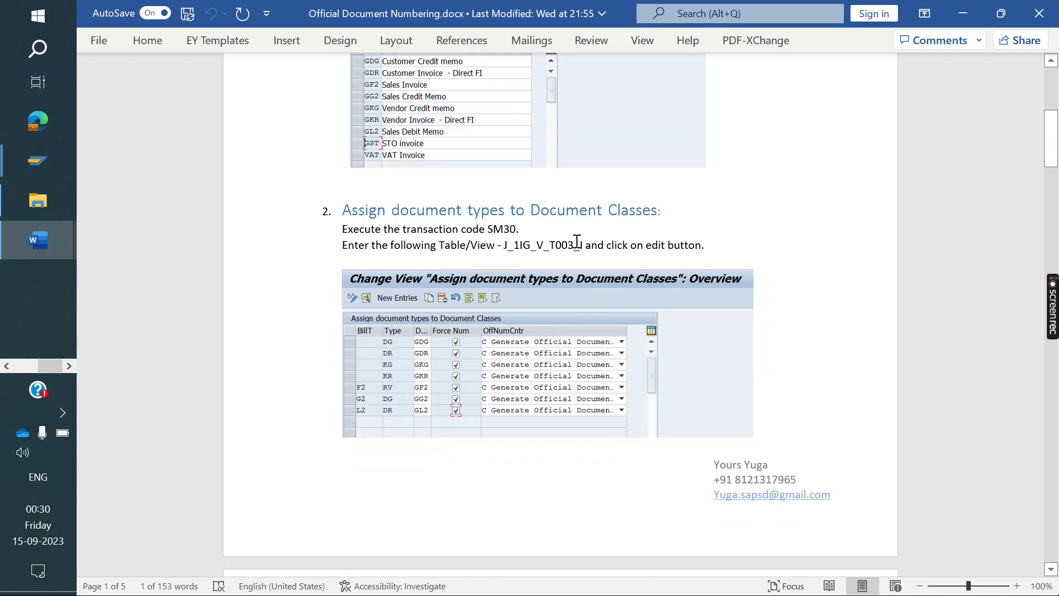
left_click_drag(585, 244, 504, 246)
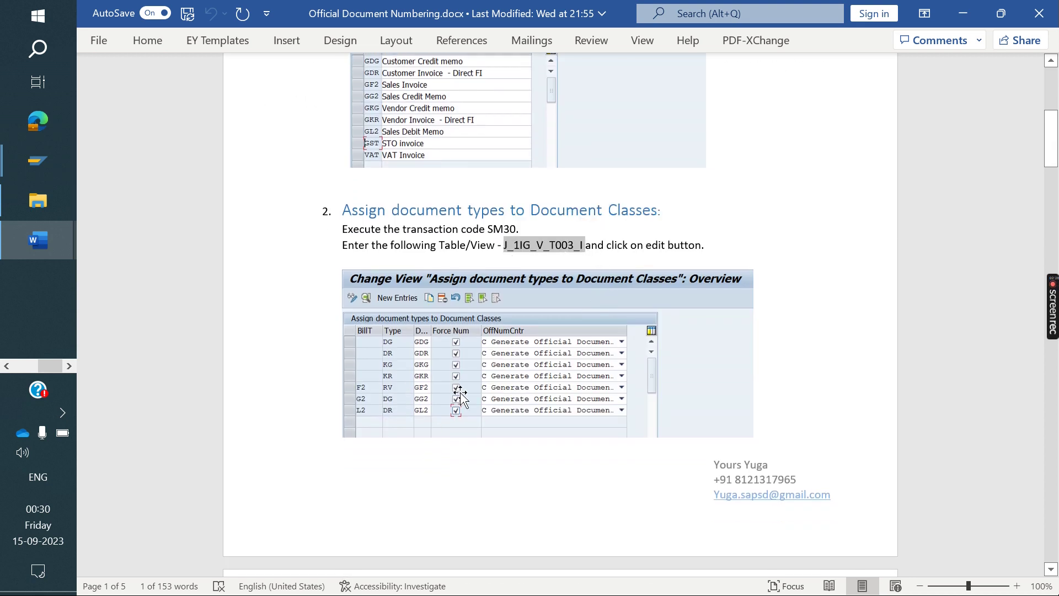
mouse_move(41, 162)
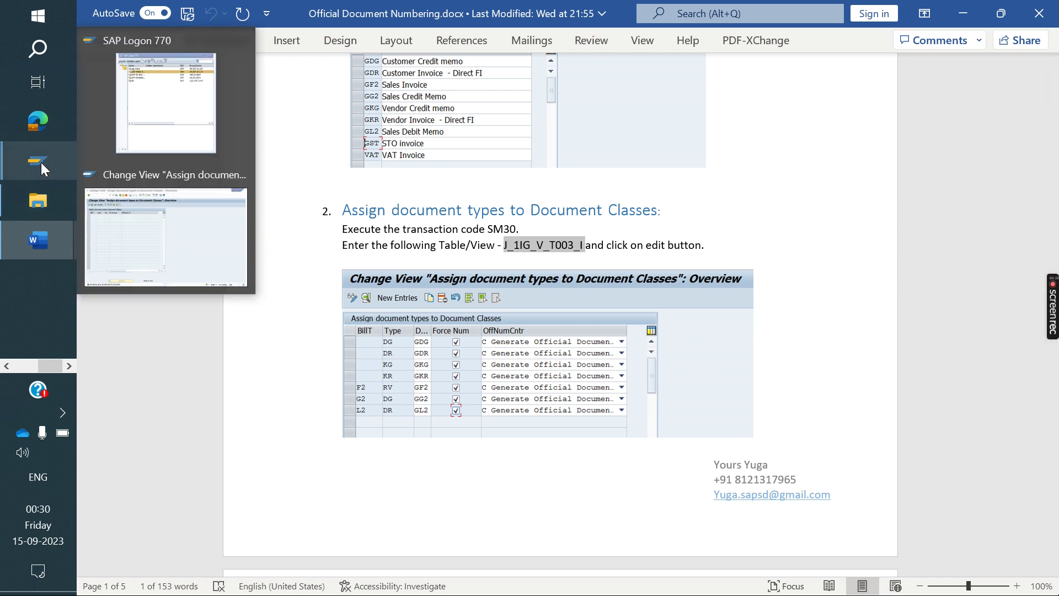
left_click(202, 239)
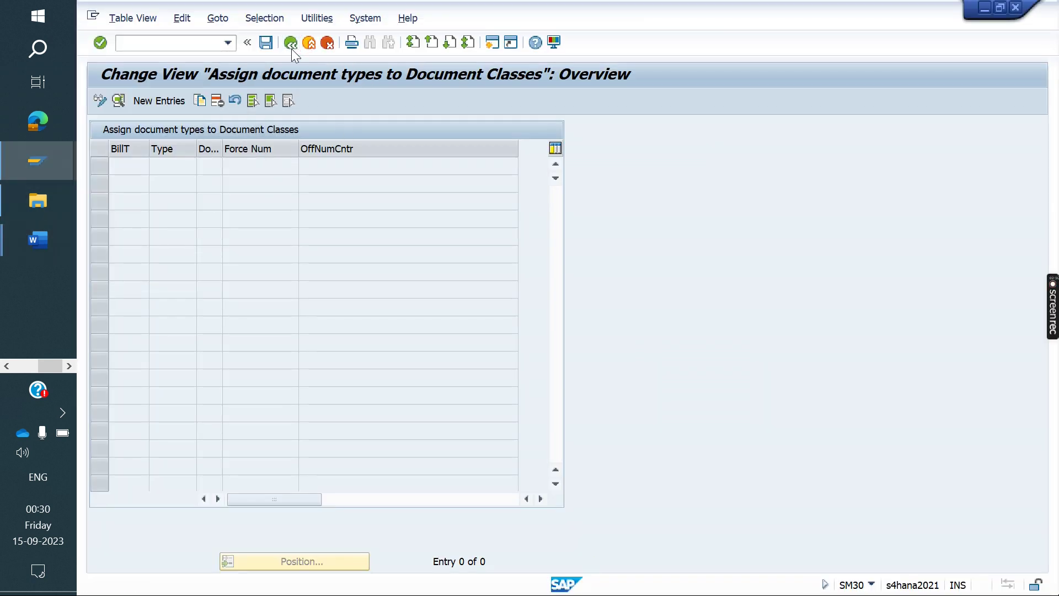
Reopen J_1IG_V_T003_I for editing and start a new entry with billing type SMIN and document type RV
left_click(291, 48)
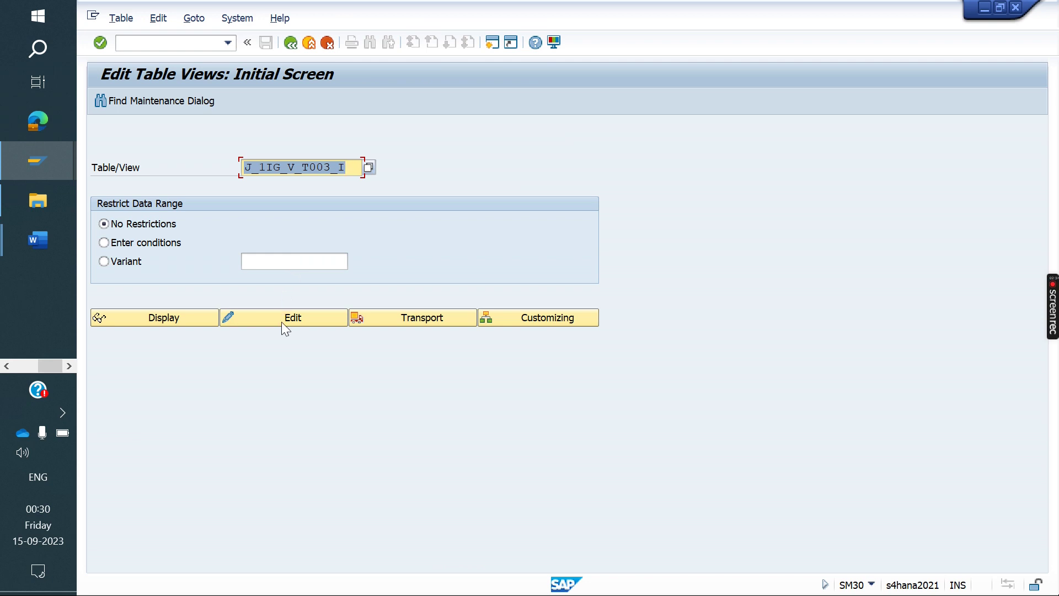
left_click(296, 323)
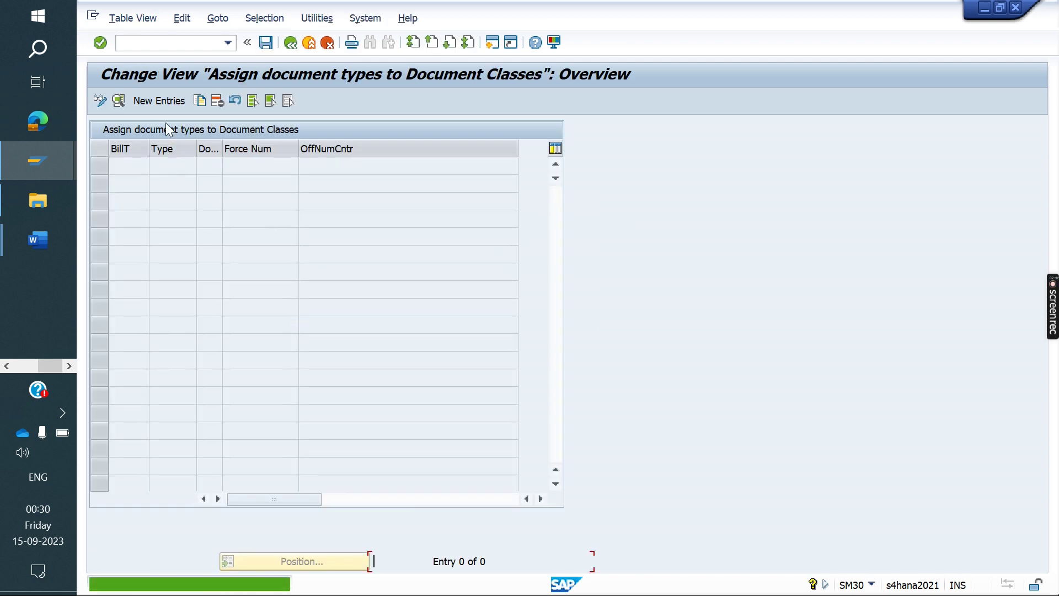
left_click(160, 101)
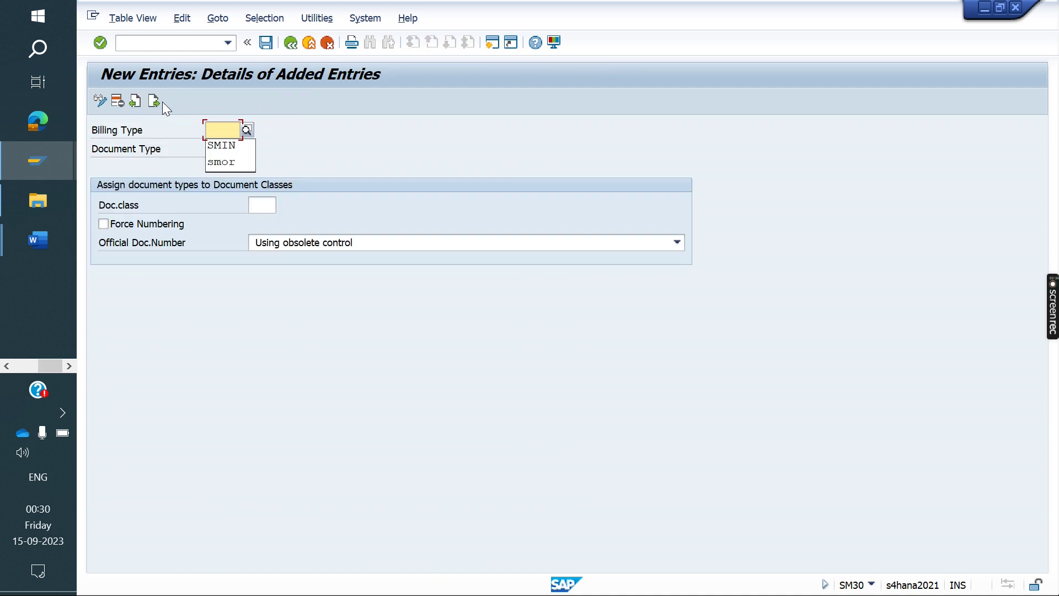
key("Down")
key("Tab")
type("RV")
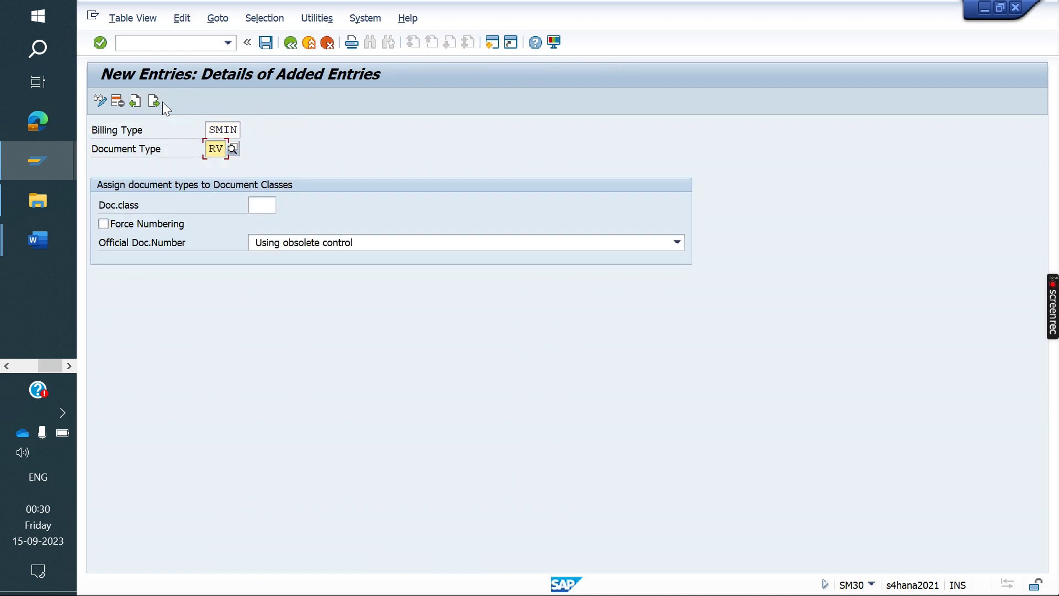
Complete the SMIN/RV entry with document class S2, Force Numbering and option C Generate Official Document Number, without date control, and save under the proposed request
left_click(104, 225)
left_click(264, 204)
type("S2")
left_click(406, 247)
left_click(314, 307)
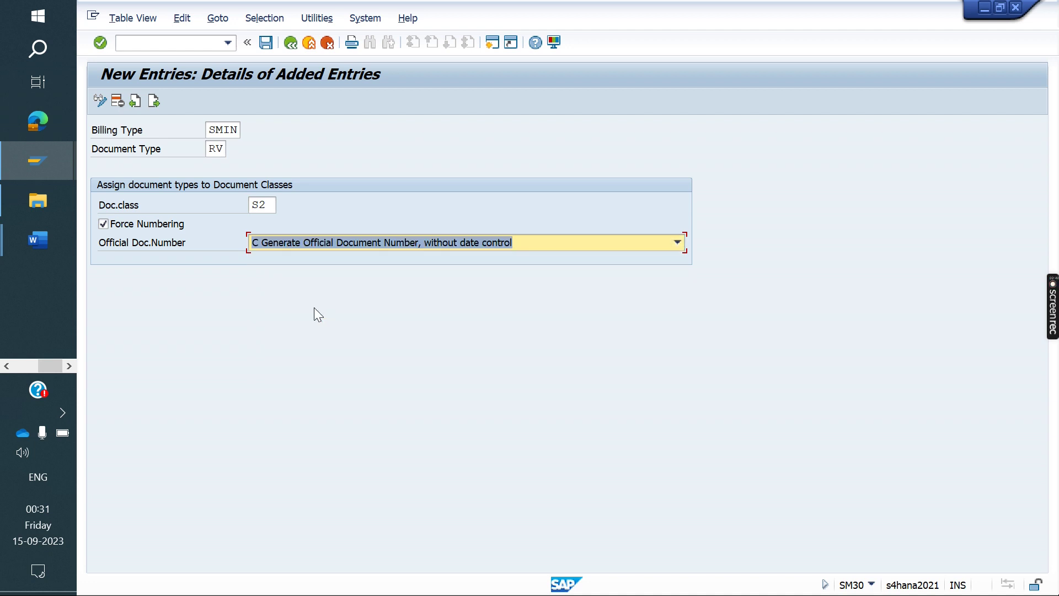
key("Return")
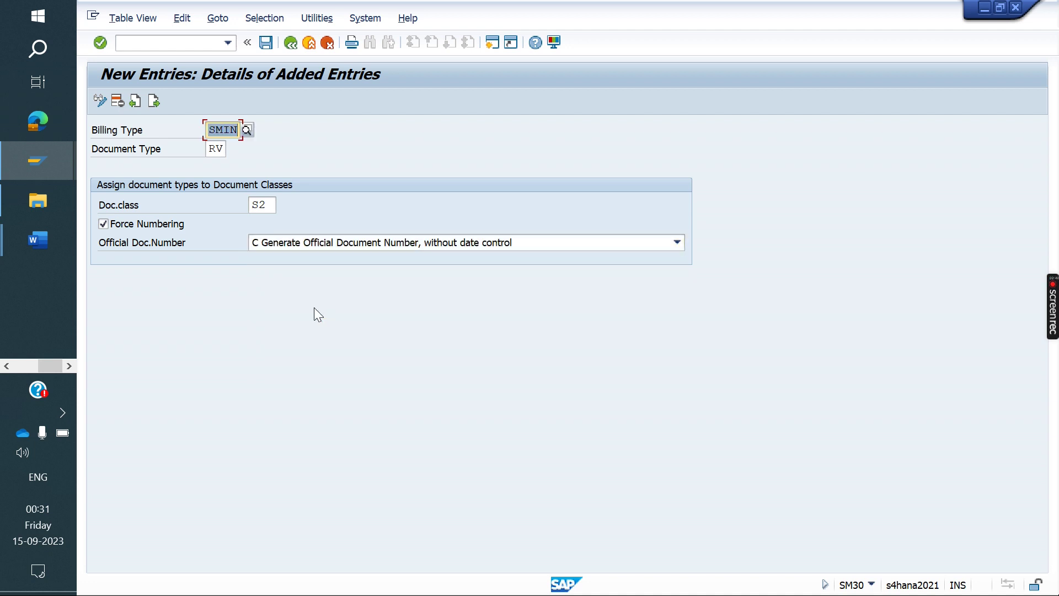
left_click(266, 42)
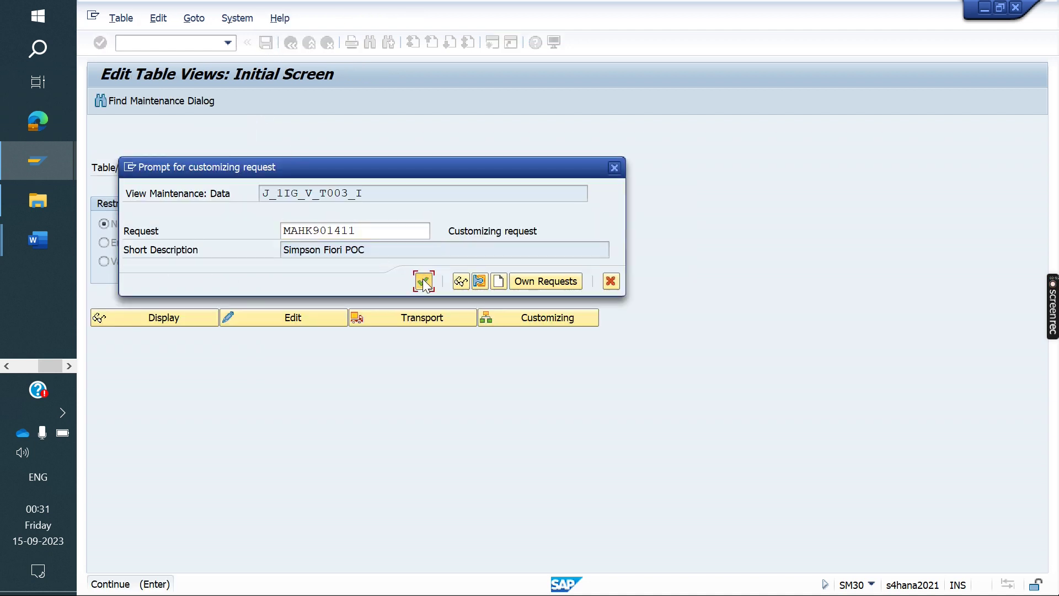
left_click(424, 281)
Review the SMIN/RV assignment in the overview and in its detail view
left_click(292, 44)
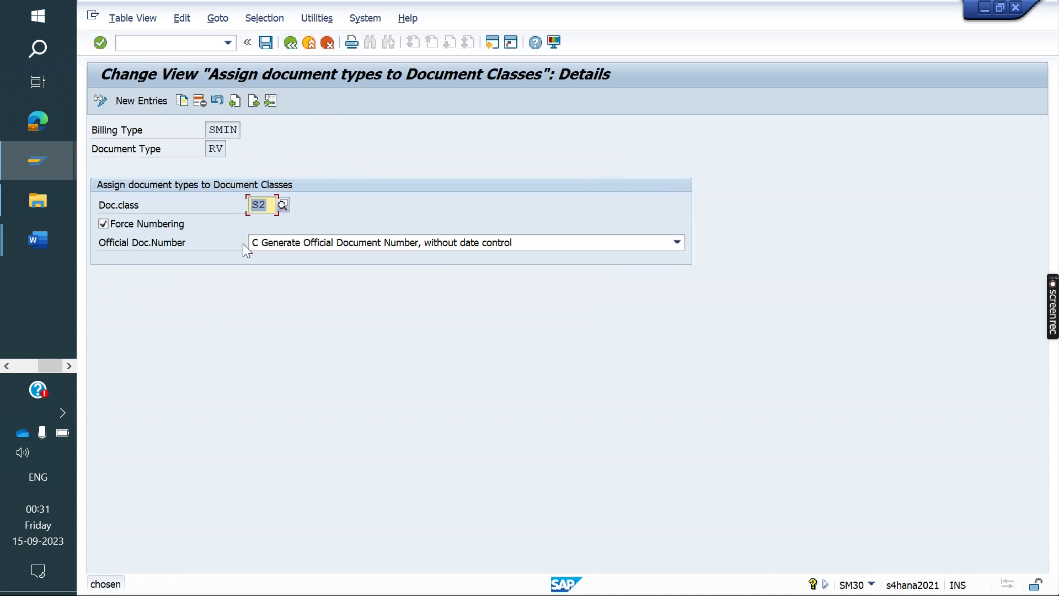
key("F3")
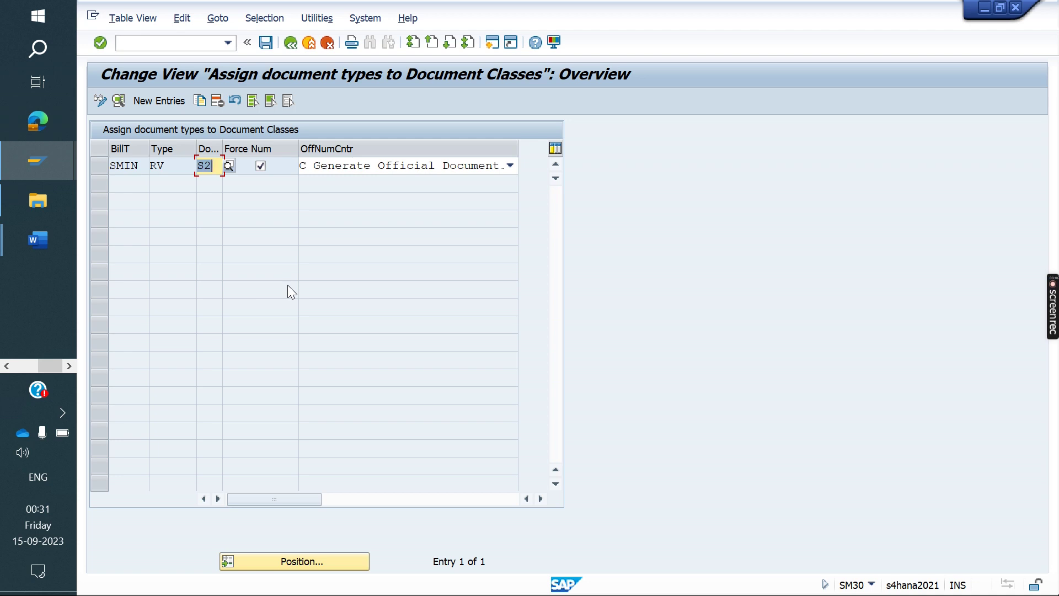
key("F2")
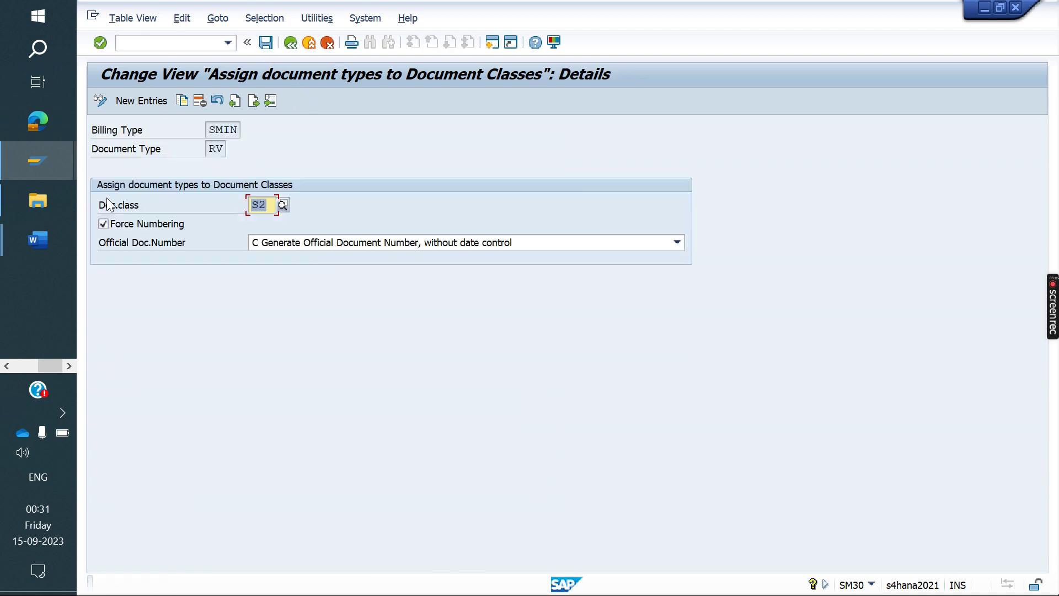
Switch to the Word guide and copy the view name J_1IG_V_NUMGRP from the Maintain Number Groups section
mouse_move(39, 233)
left_click(164, 302)
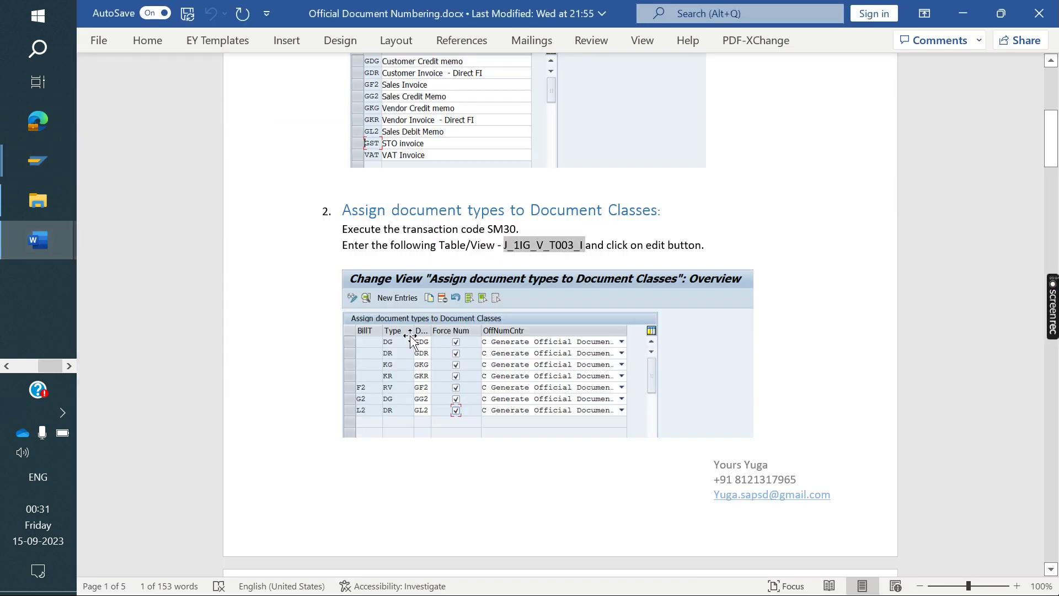
scroll(413, 342, "down", 10)
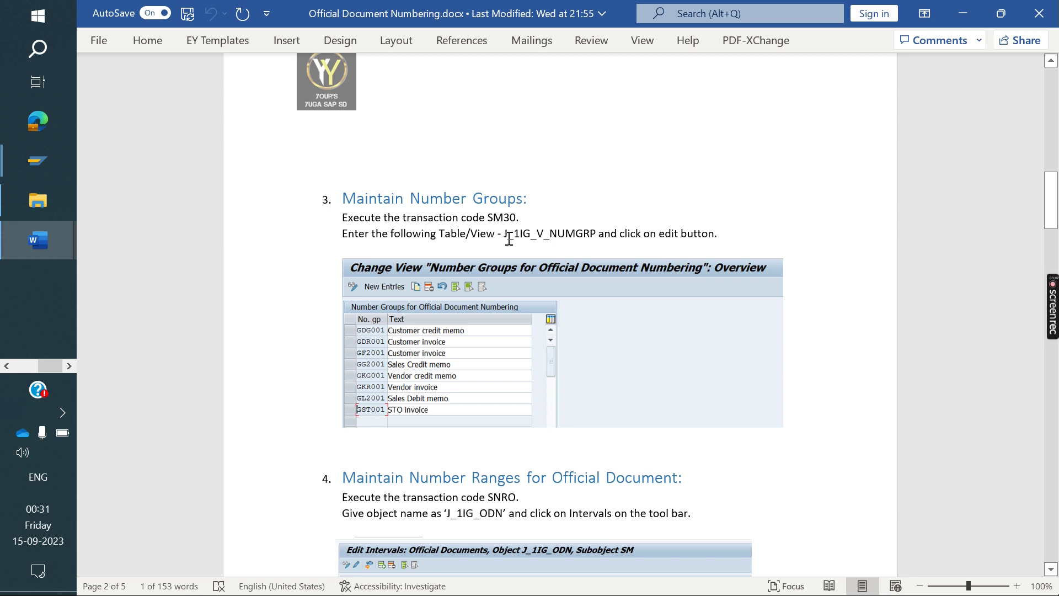
left_click_drag(505, 237, 585, 240)
key("ctrl+c")
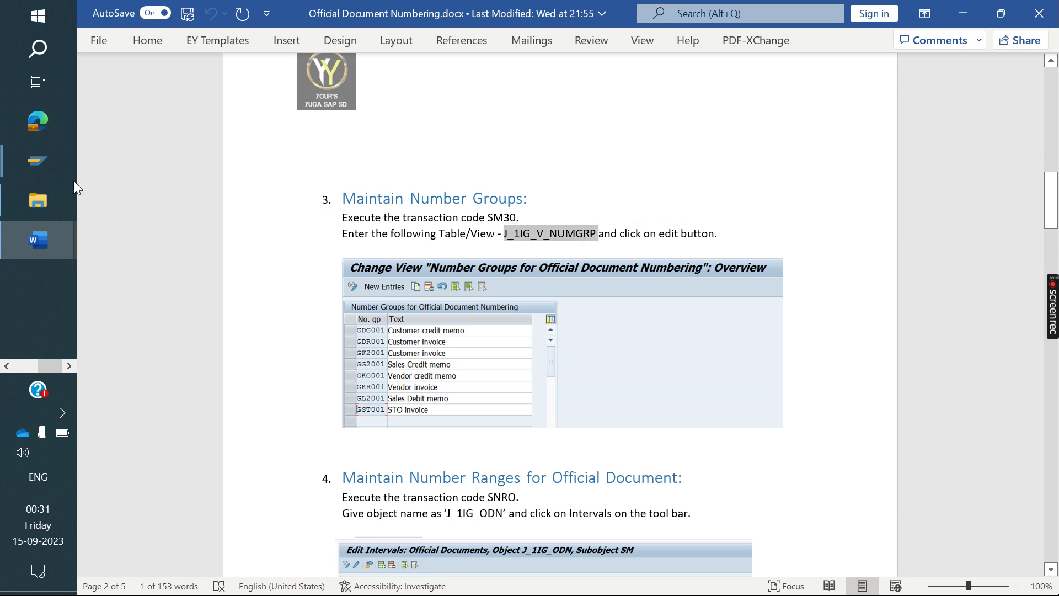
Switch back to SAP, return to the initial table maintenance screen and open the view J_1IG_V_NUMGRP for editing
mouse_move(37, 160)
left_click(155, 231)
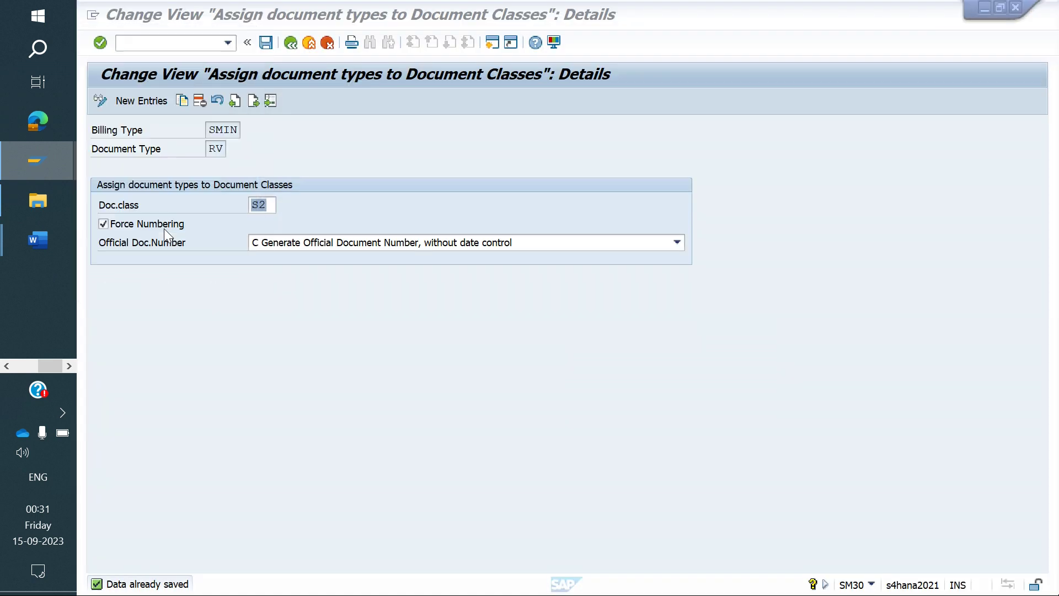
left_click(291, 42)
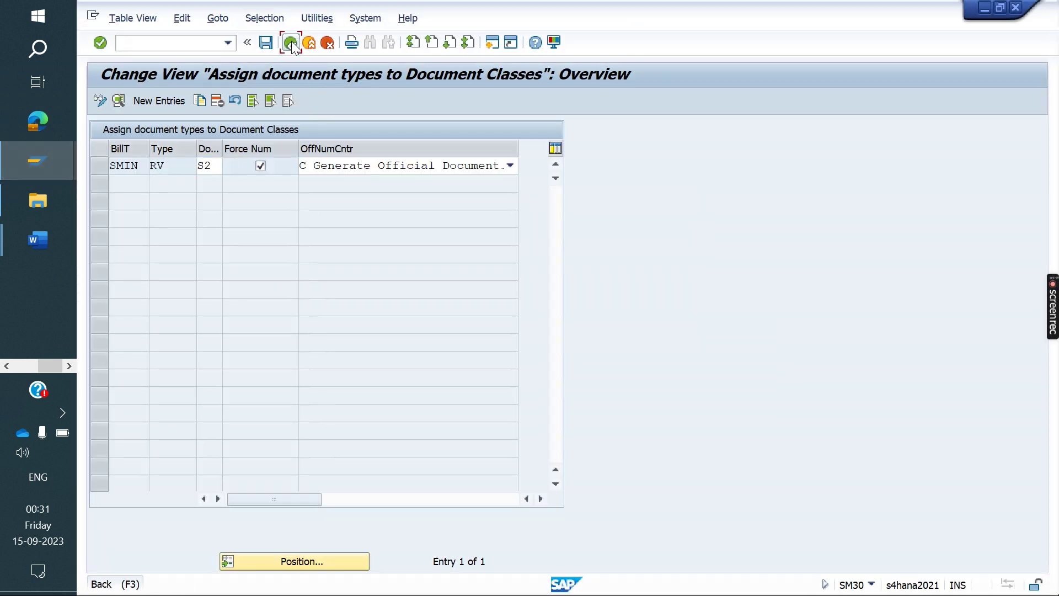
left_click(289, 43)
key("ctrl+v")
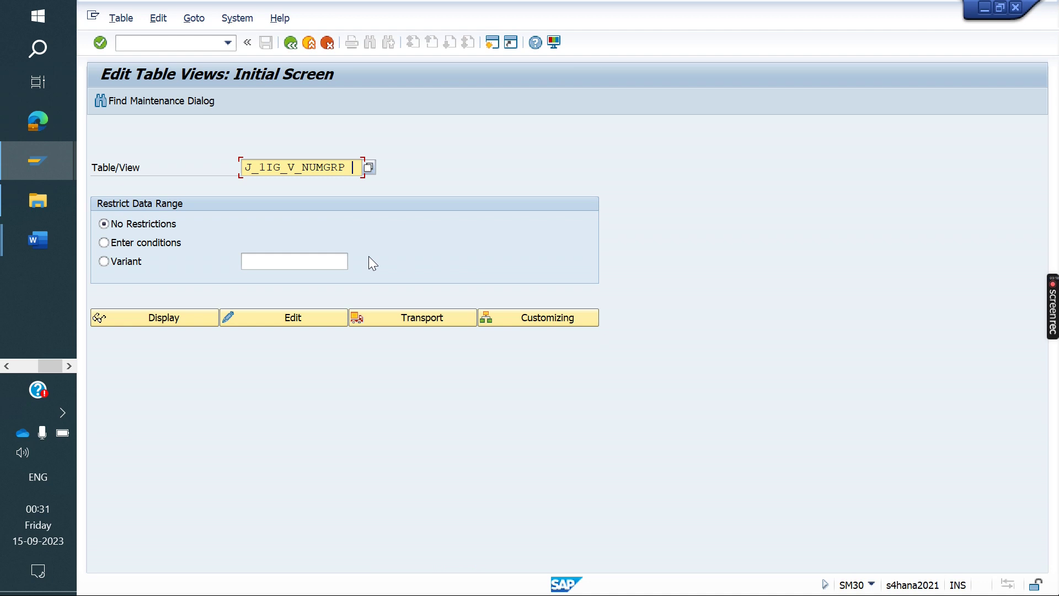
left_click(291, 318)
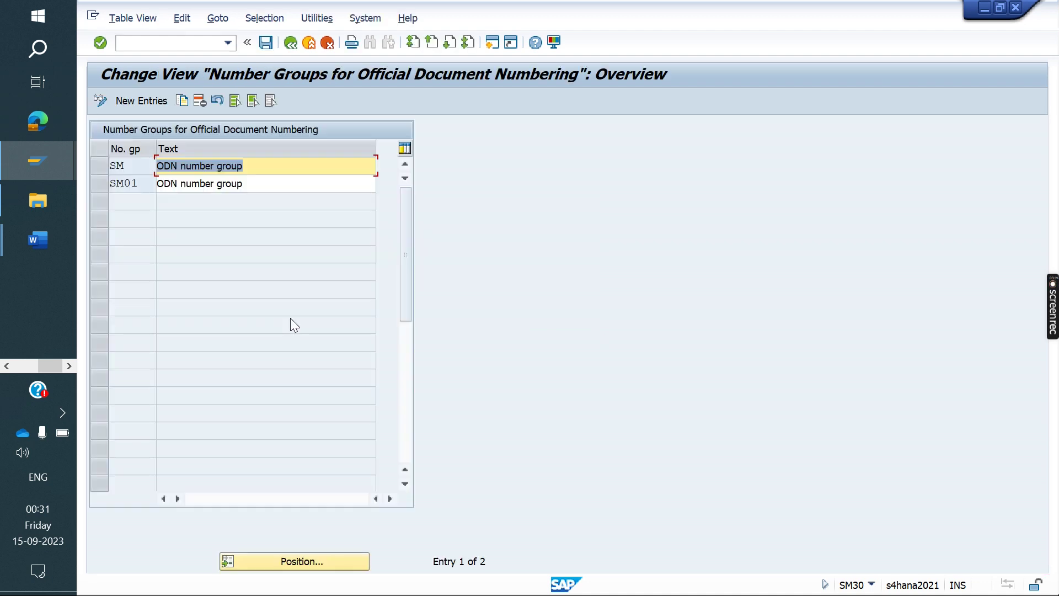
Add number group SM02 with the text "ODN number group" and save it under the proposed customizing request
left_click(141, 100)
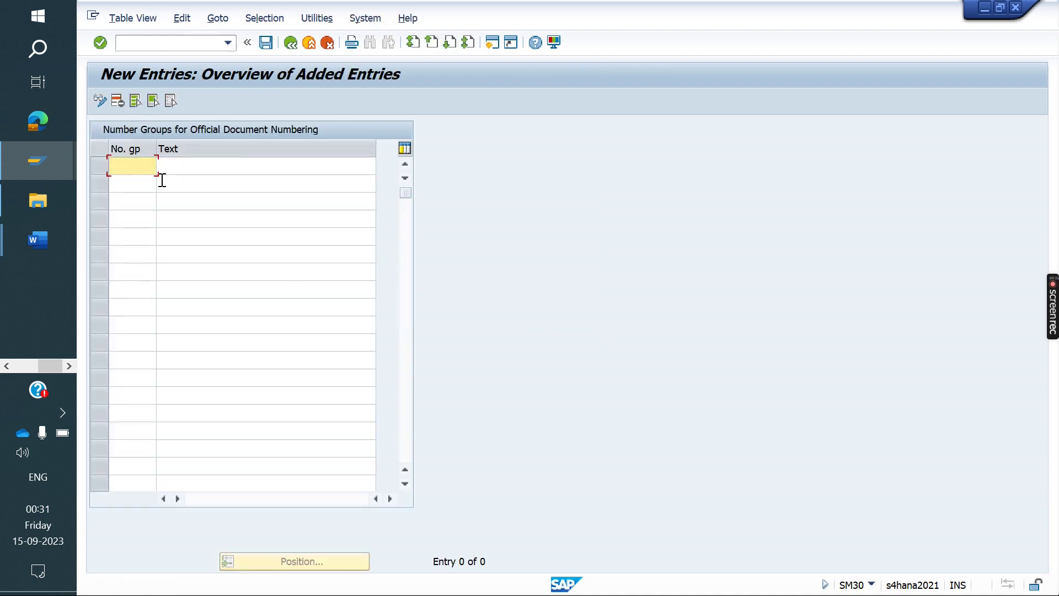
type("SM02")
left_click(244, 165)
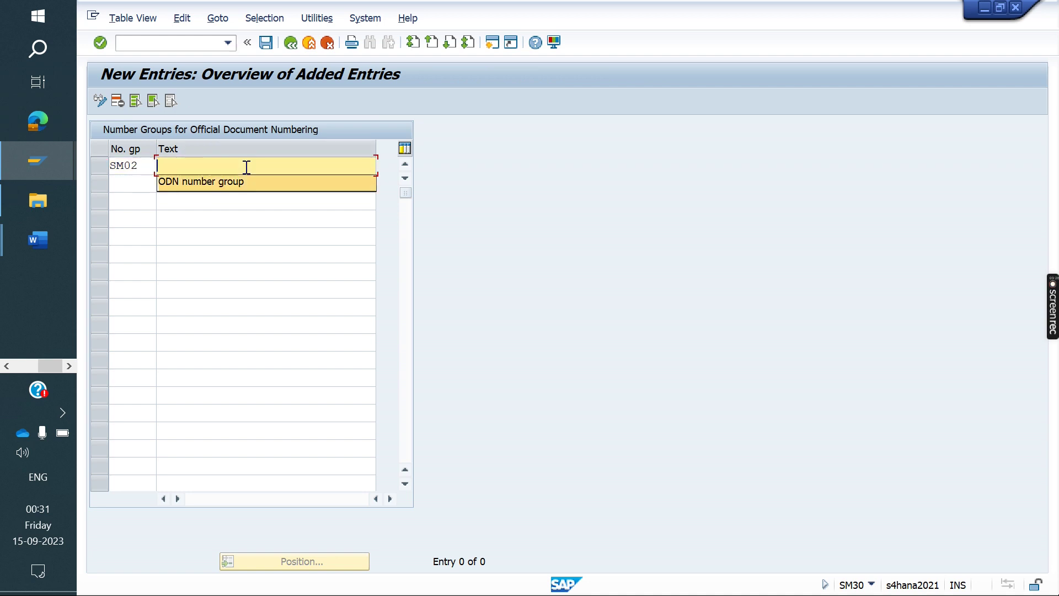
left_click(247, 181)
key("Return")
left_click(267, 44)
left_click(421, 280)
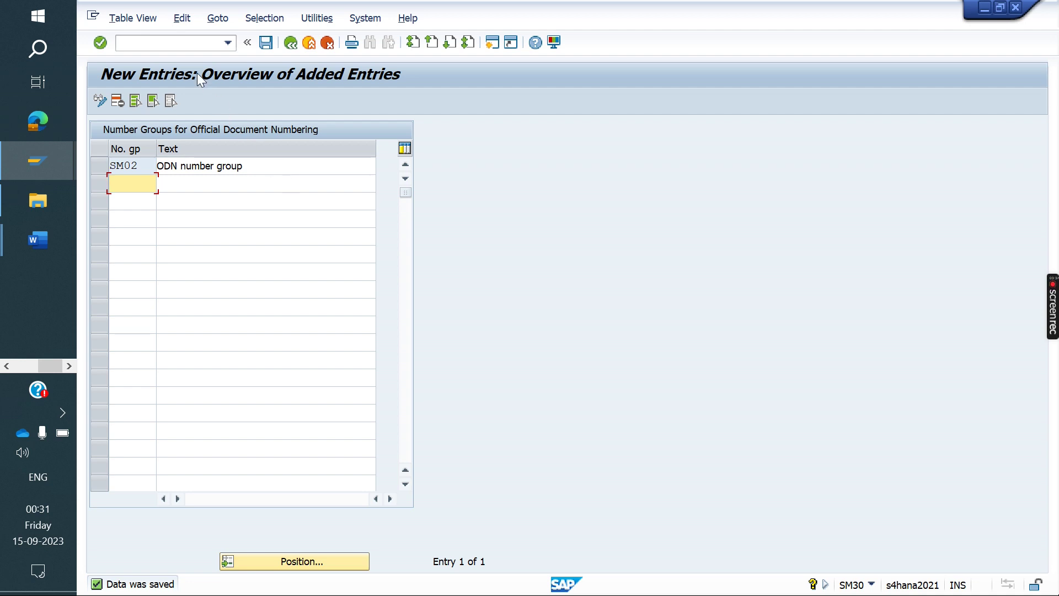
Start a Simpson order in VA01 with the suggested sold-to party and customer reference Simpson1
left_click(162, 43)
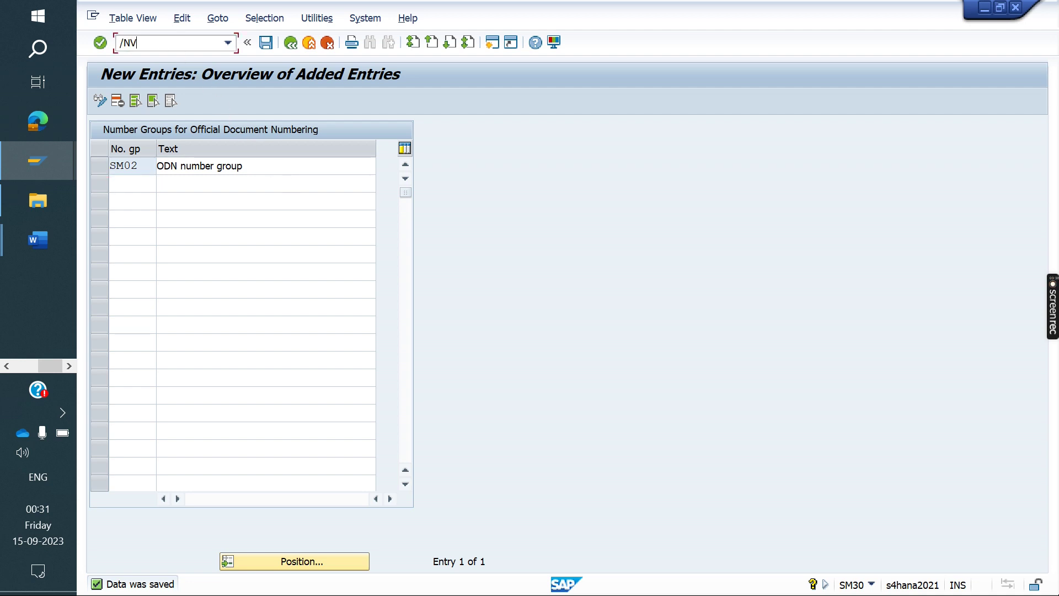
type("/NVA01")
key("Return")
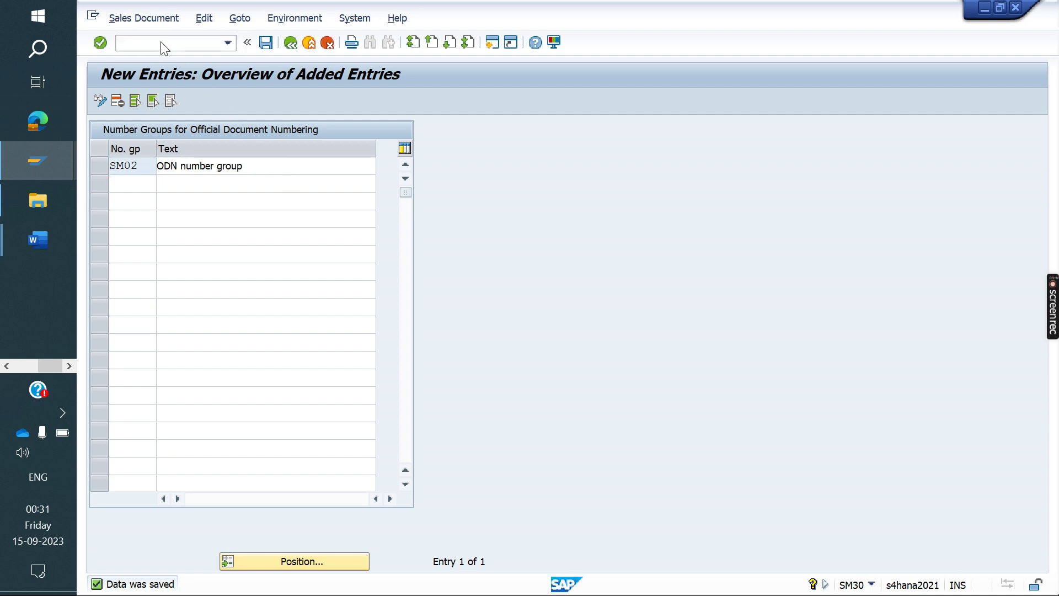
key("Return")
key("Down")
key("Return")
key("Down")
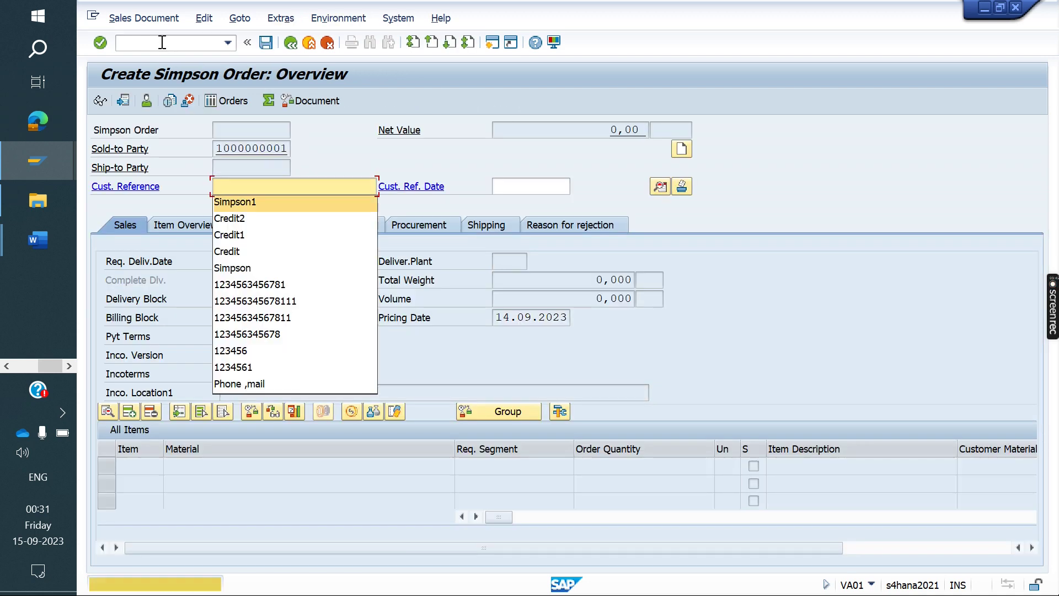
key("Return")
key("Down")
key("Return")
key("Return")
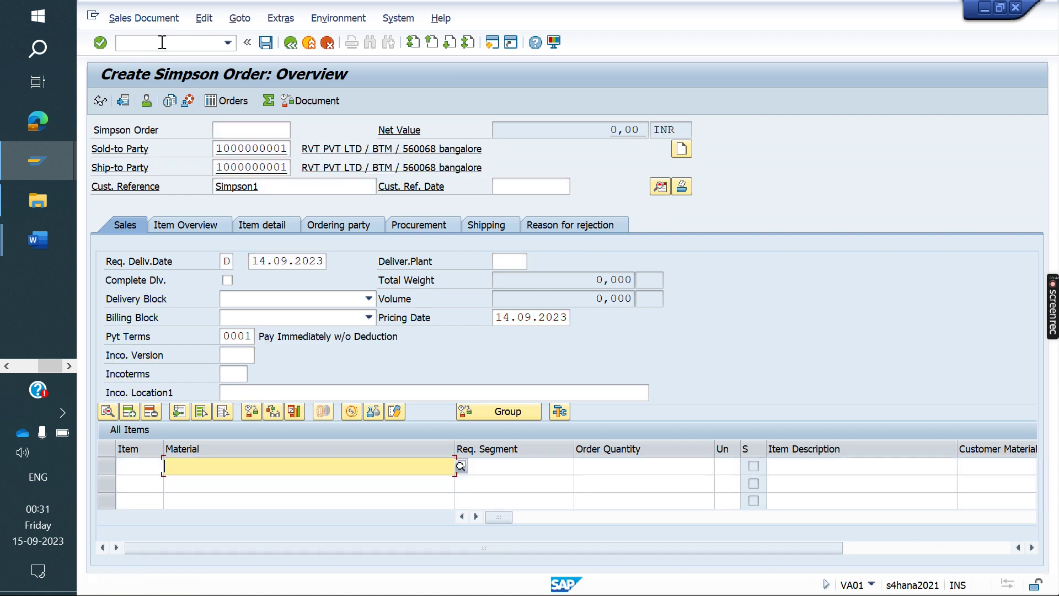
Add material 1000007 to the order's first item with an order quantity of 1
key("Down")
key("Return")
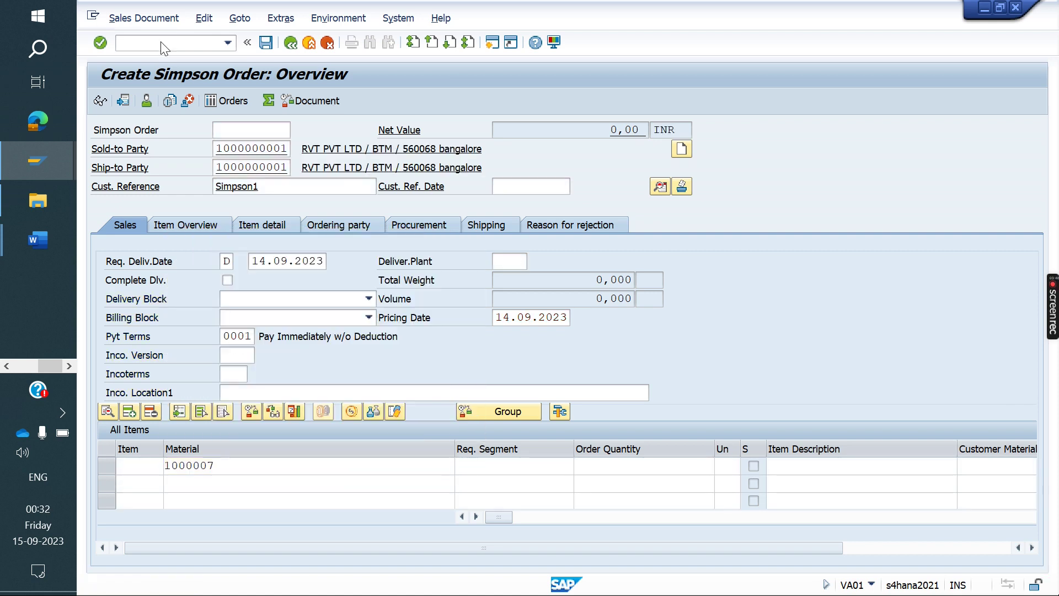
key("Return")
type("1")
key("Return")
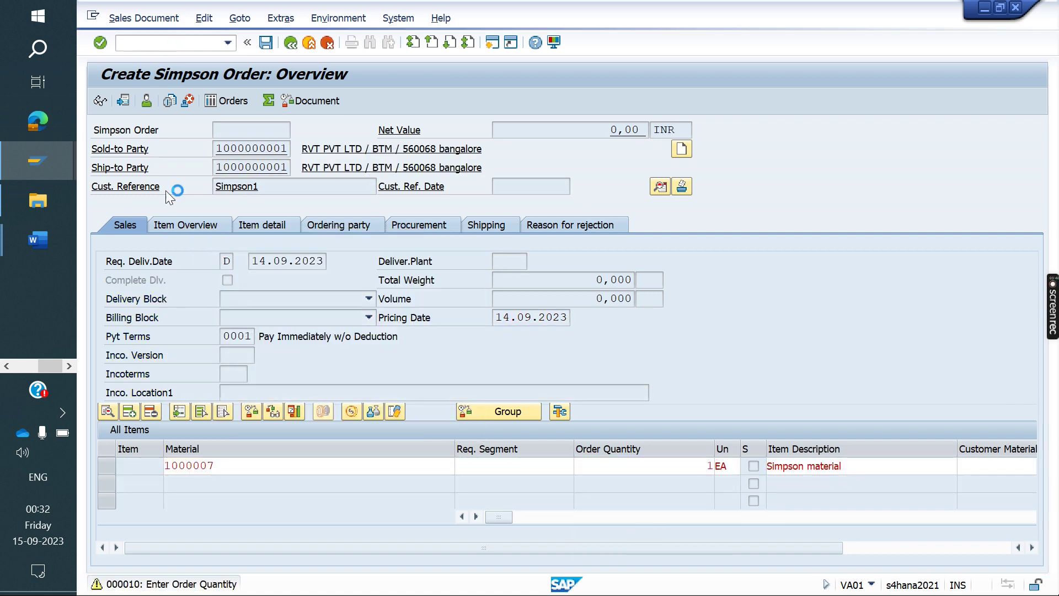
Set the order's Incoterms to CIF and the Incoterms location to BANGALORE
left_click(237, 375)
type("CIF")
key("Tab")
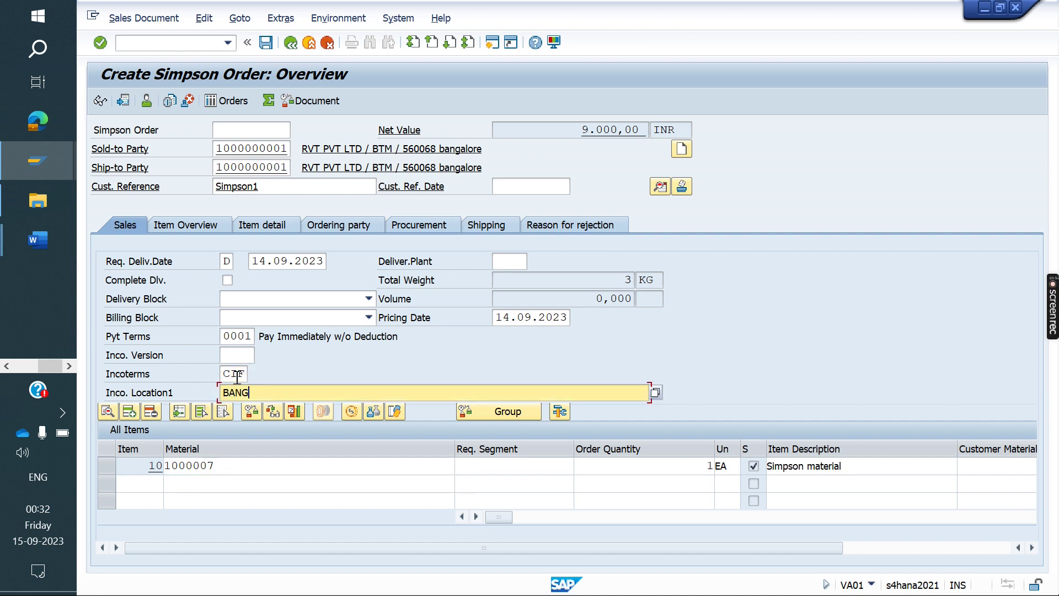
key("Return")
key("Return")
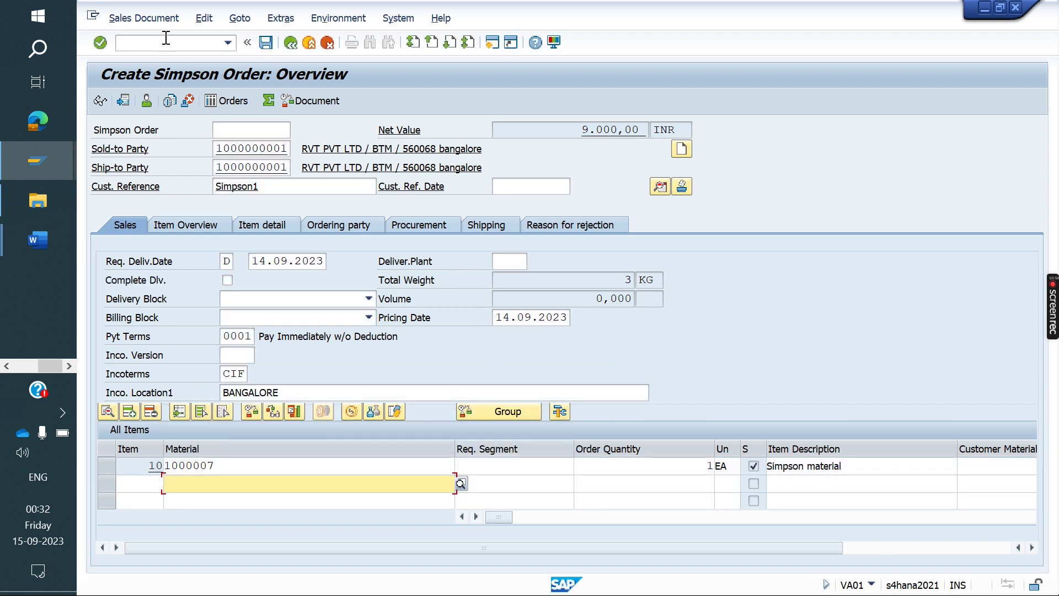
Save the order into an outbound delivery, pick quantity 1 of item 10 from storage location FG01, and post goods issue
left_click(144, 17)
left_click(170, 171)
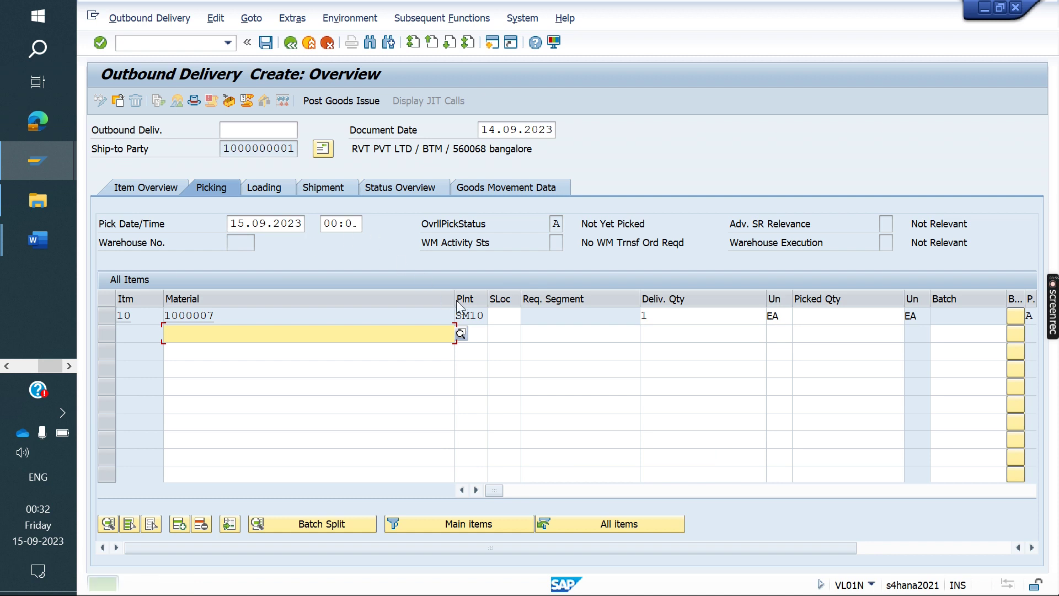
left_click(513, 318)
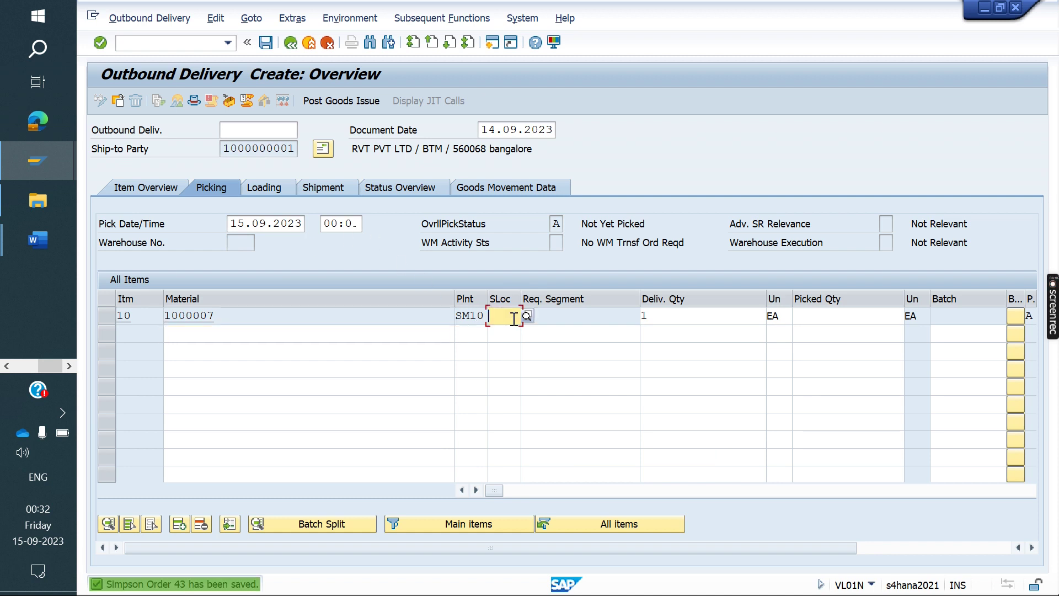
type("F")
key("Down")
key("Return")
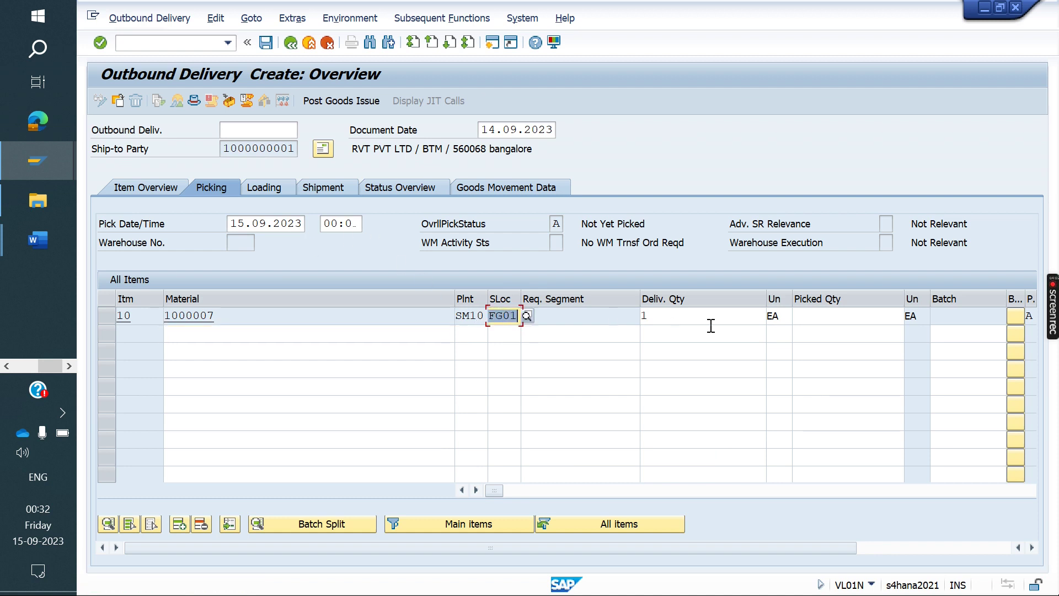
left_click(810, 320)
type("1")
key("Return")
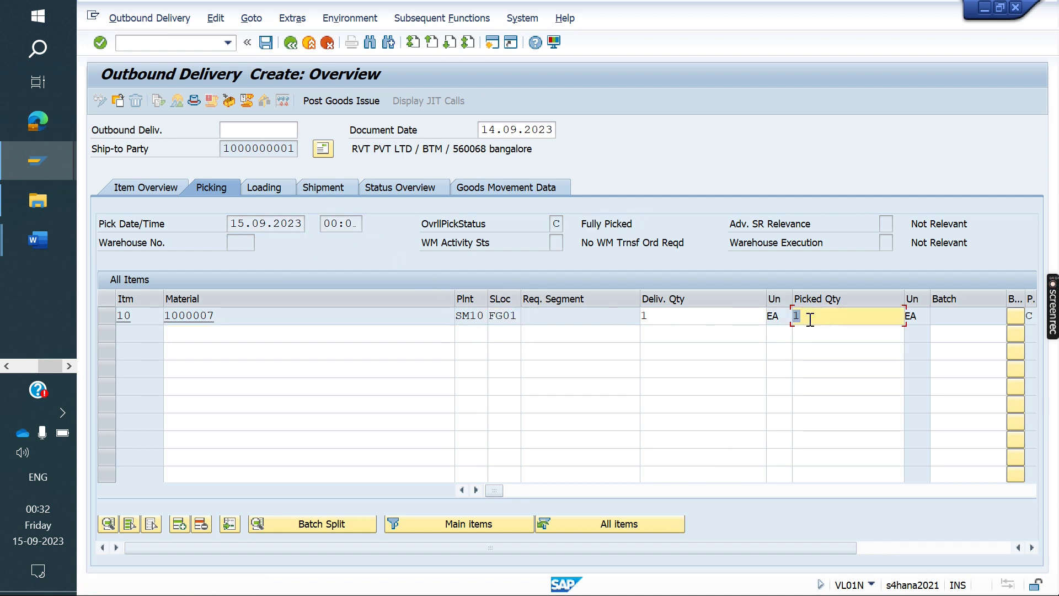
left_click(342, 101)
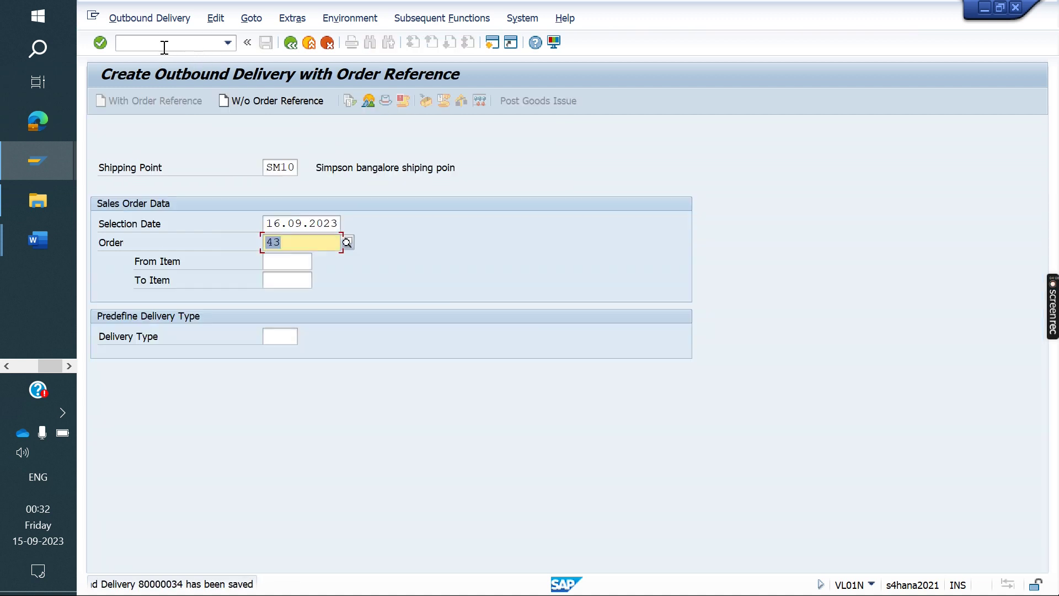
Create the SMIN invoice for the new outbound delivery in VF01 and save it
type("/NVF")
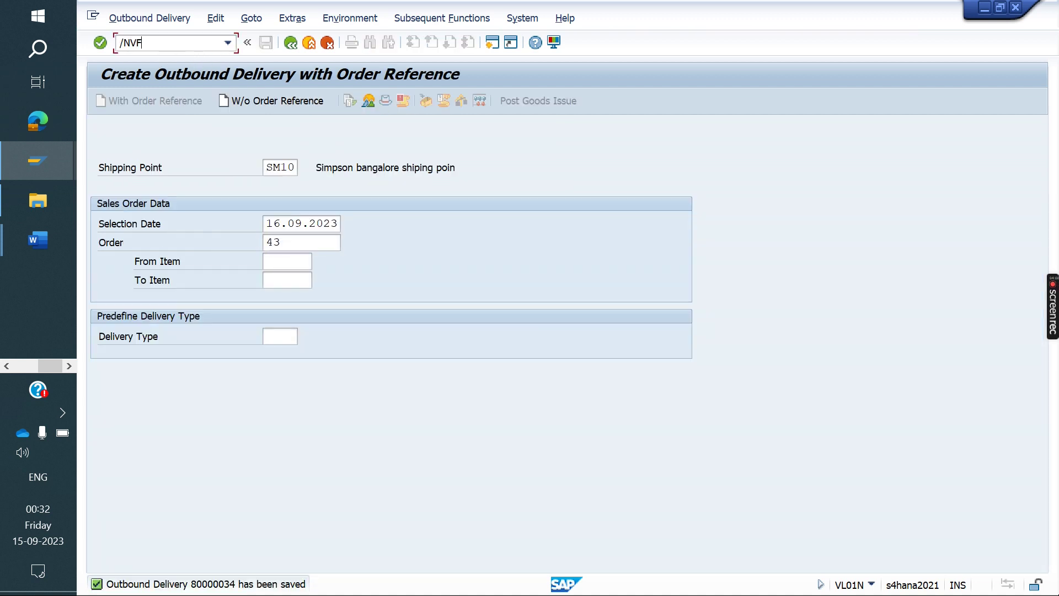
key("Return")
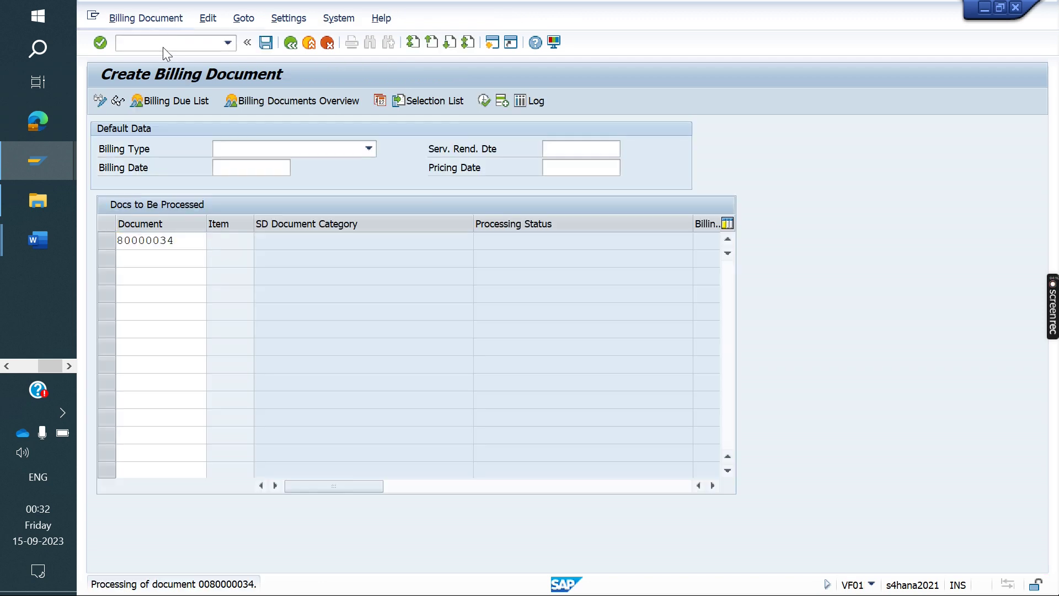
key("Return")
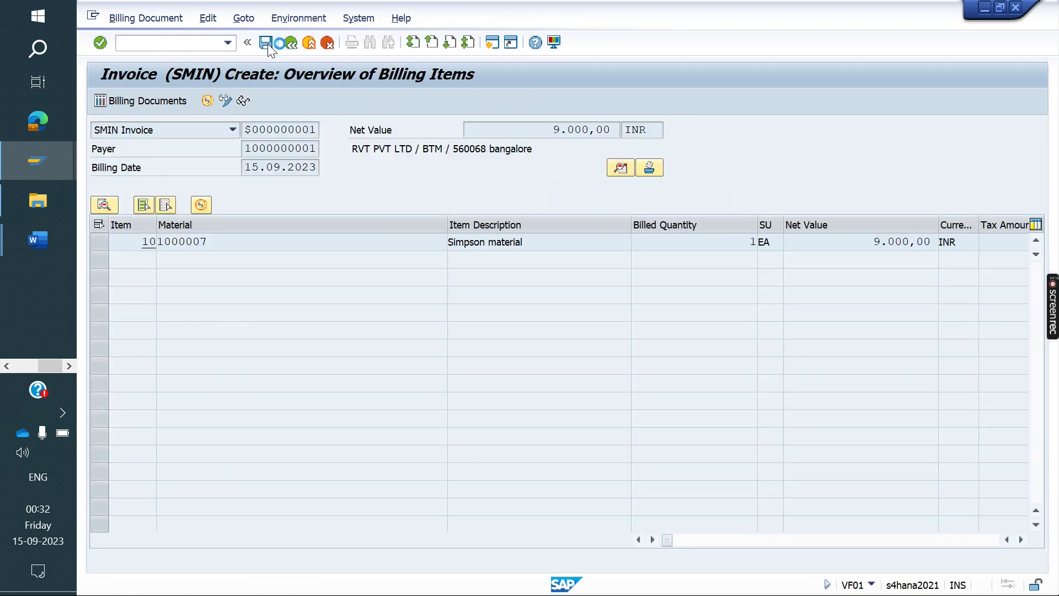
left_click(266, 43)
Open the saved SMIN invoice in VF02 and display its header details to examine the Reference field
left_click(184, 43)
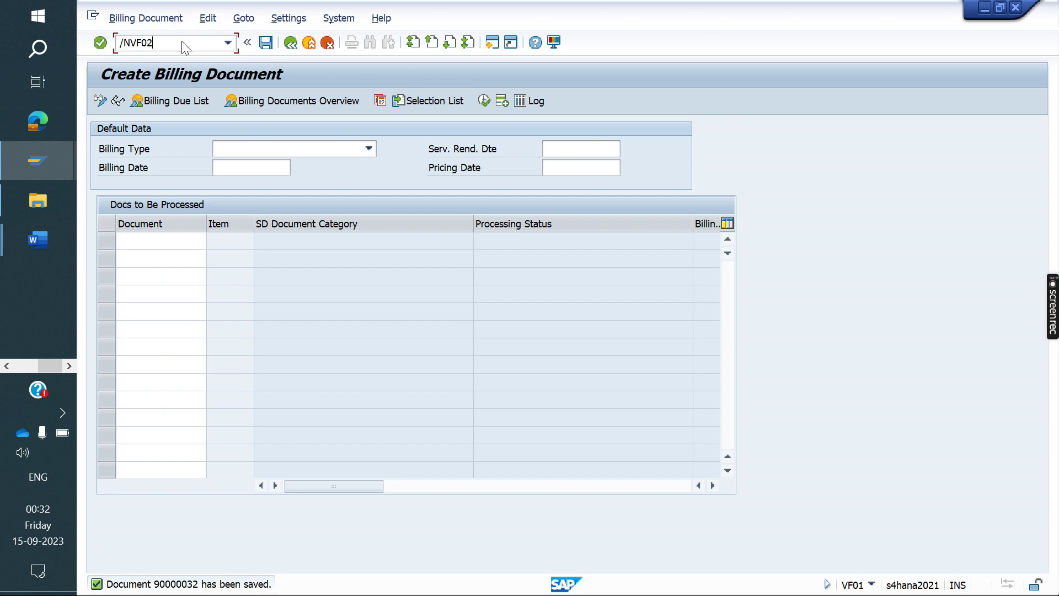
type("/NVF02")
key("Return")
key("Return")
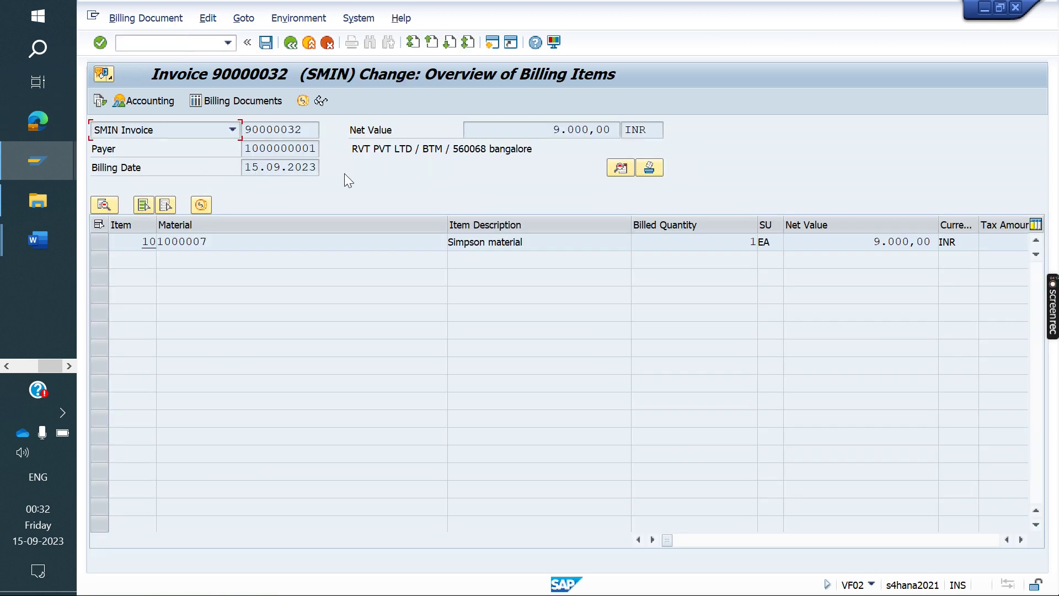
left_click(633, 167)
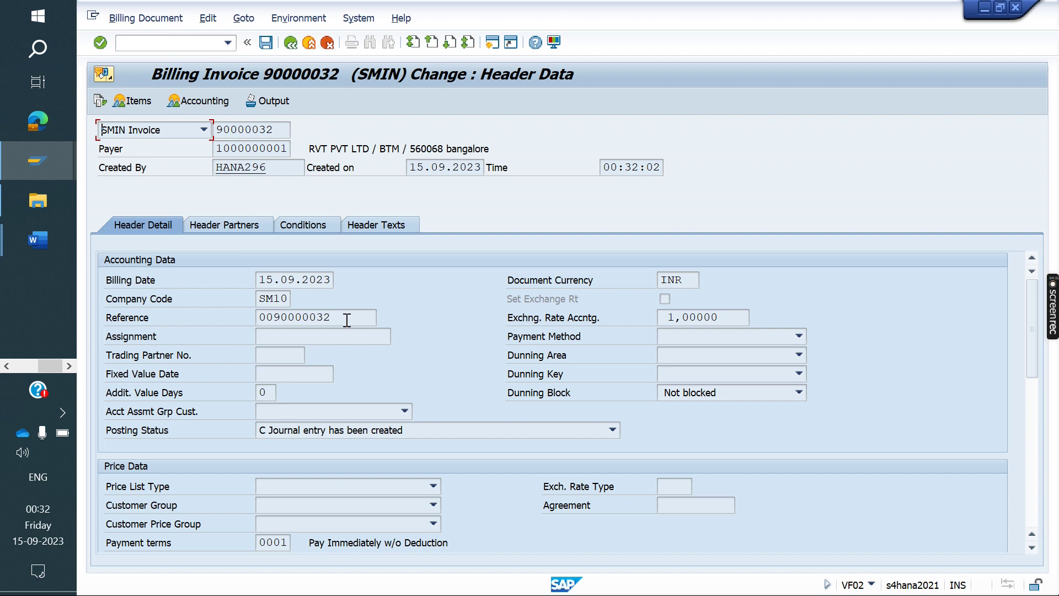
Compare the SMIN invoice's Reference field with its billing document number, and examine the Reference in its accounting document
left_click_drag(347, 320, 179, 311)
left_click_drag(280, 130, 152, 139)
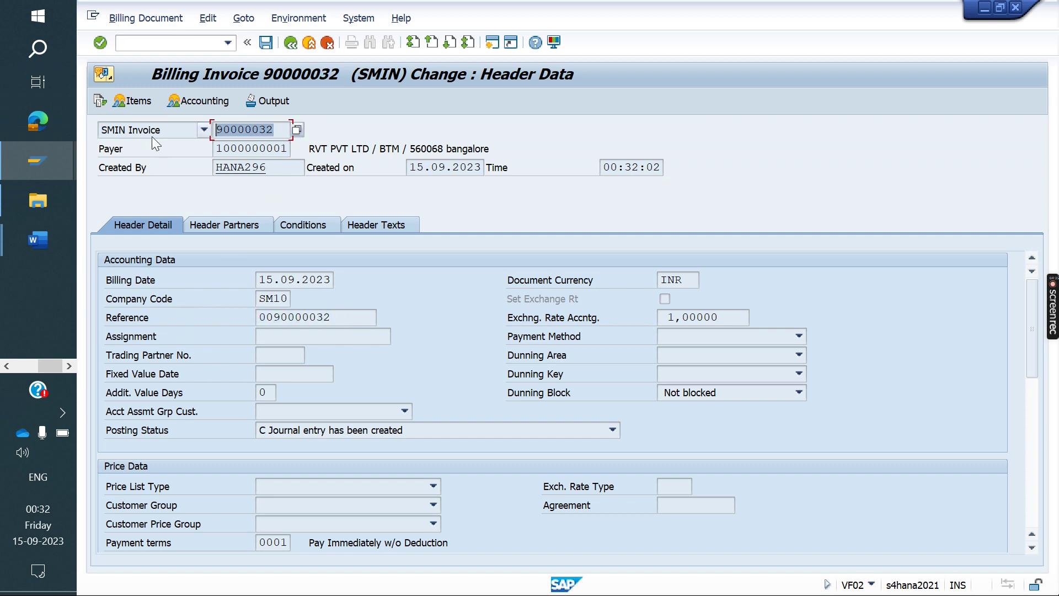
left_click(209, 100)
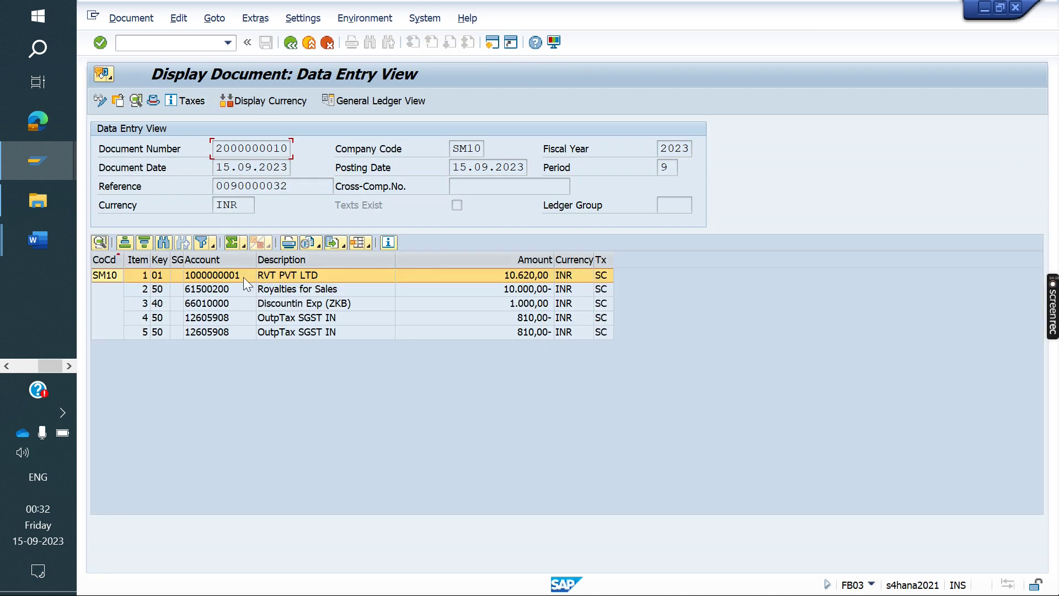
left_click_drag(297, 185, 132, 196)
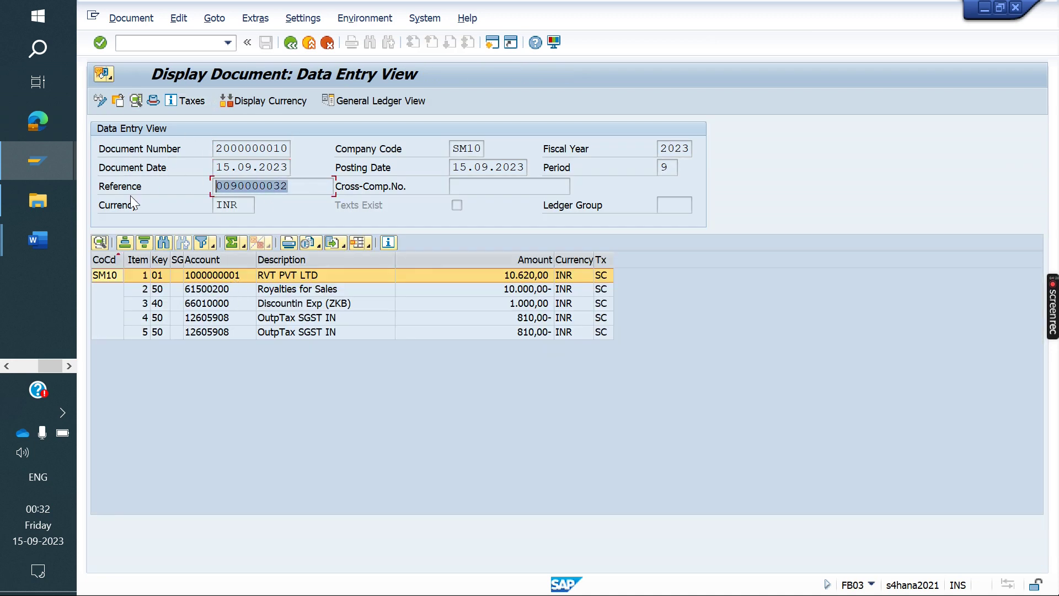
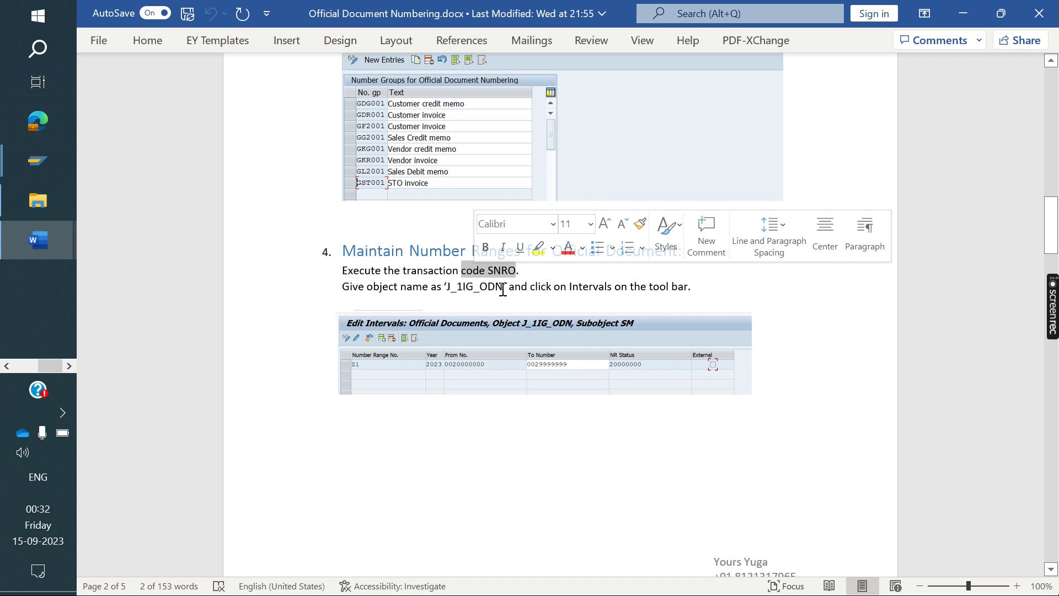
Check the object name in section 4 of the Word guide, switch back to SAP and open number range object J_1IG_ODN for change in SNRO
left_click_drag(506, 289, 447, 289)
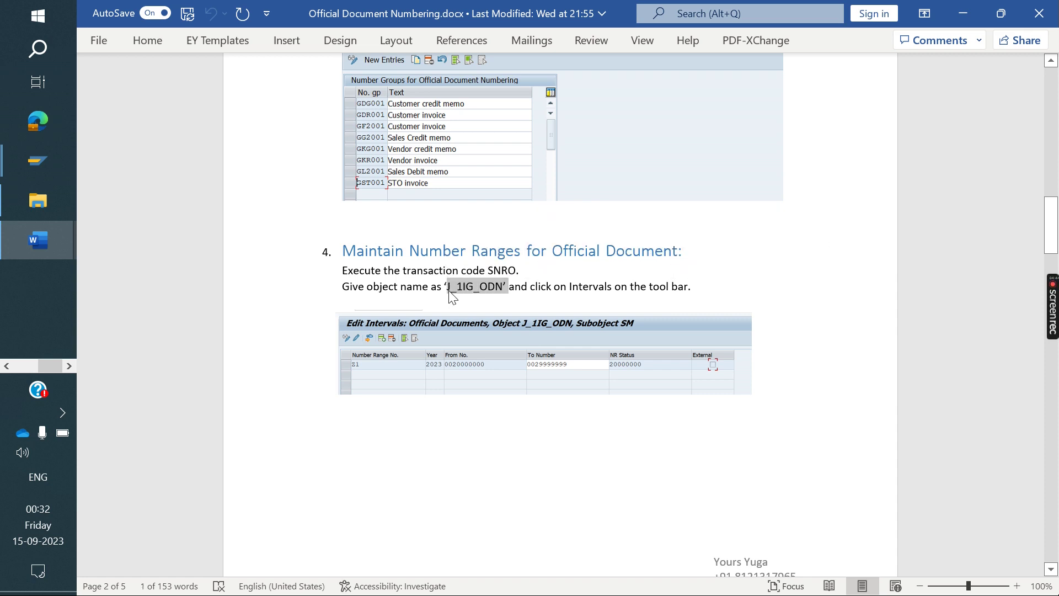
left_click(37, 160)
left_click(138, 234)
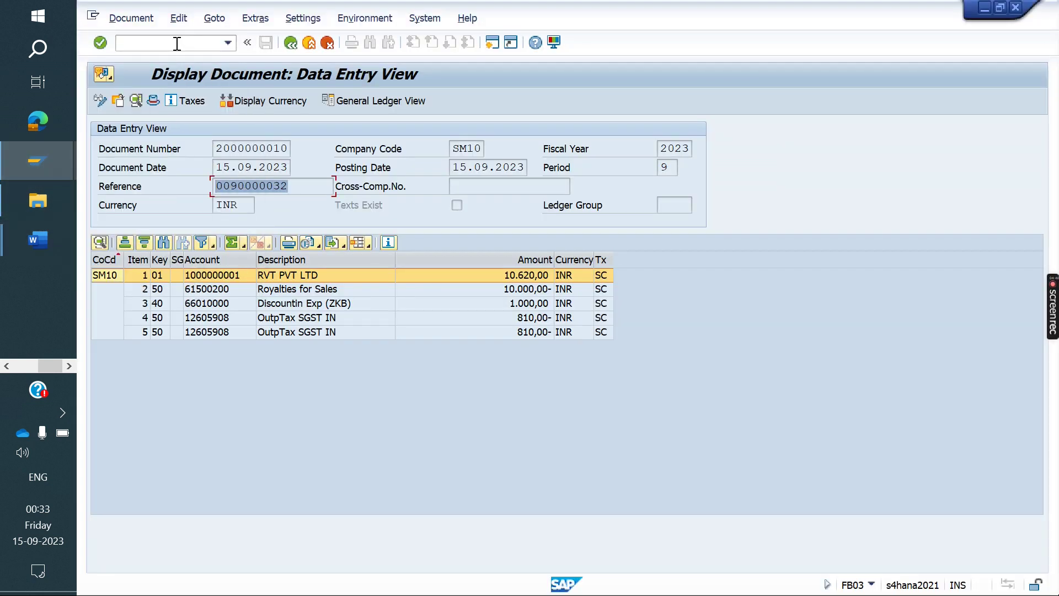
left_click(176, 42)
type("/NS")
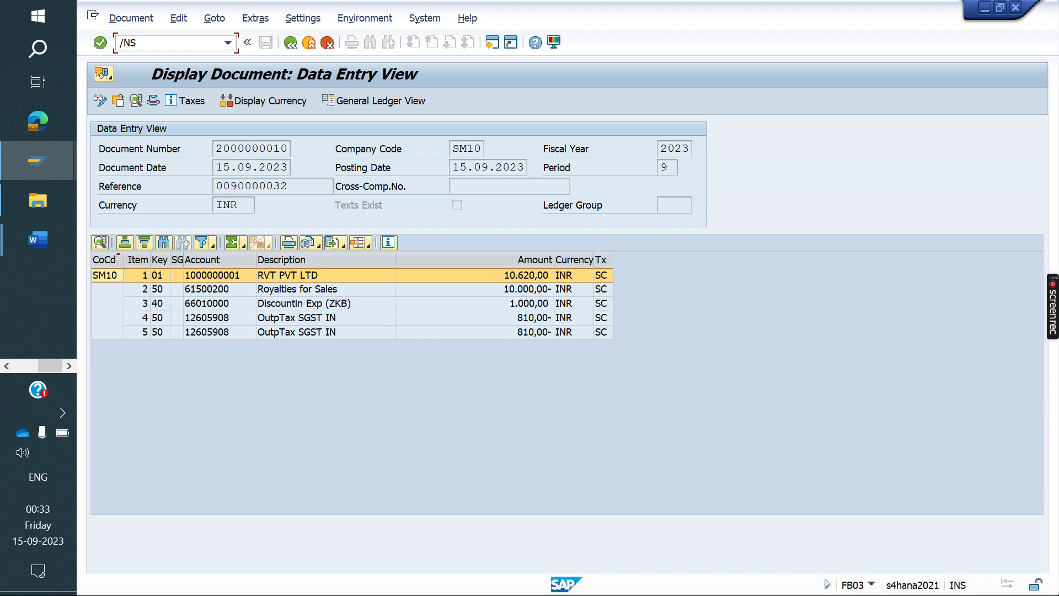
type("NRO")
key("Return")
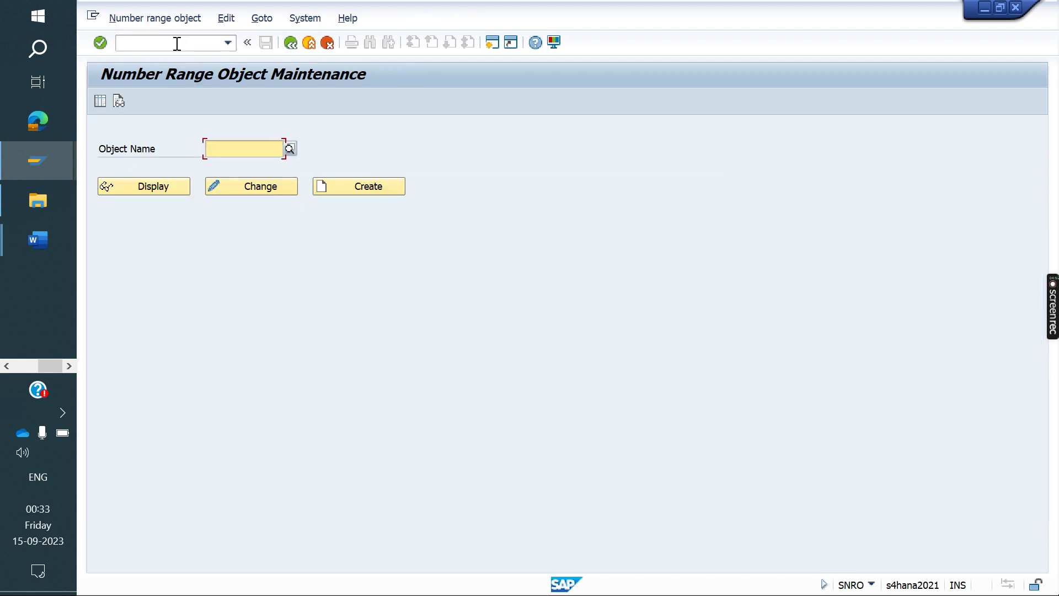
type("J_1IG_ODN")
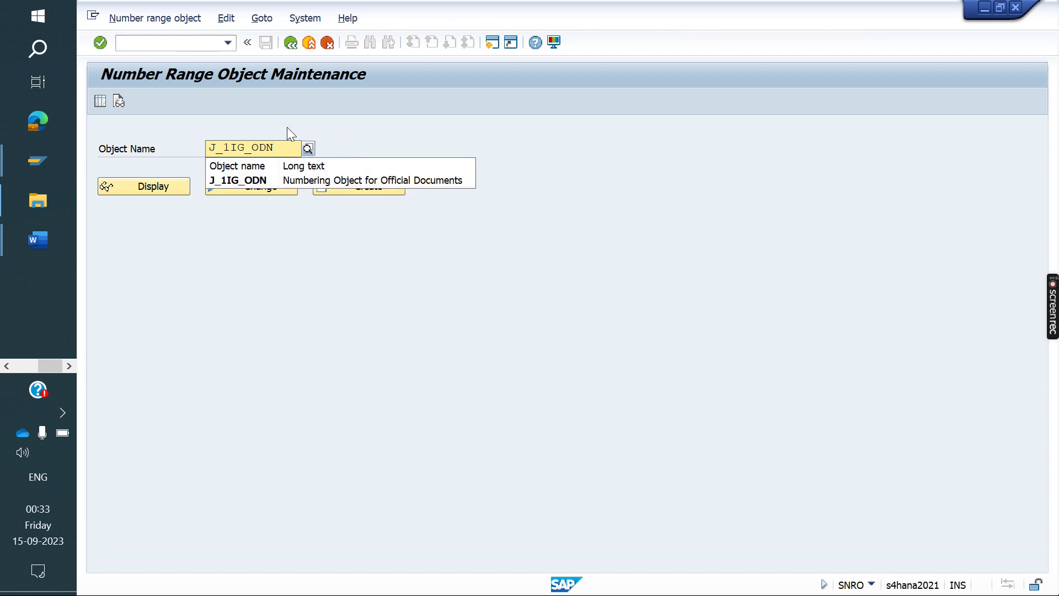
left_click(299, 177)
left_click(270, 188)
key("Return")
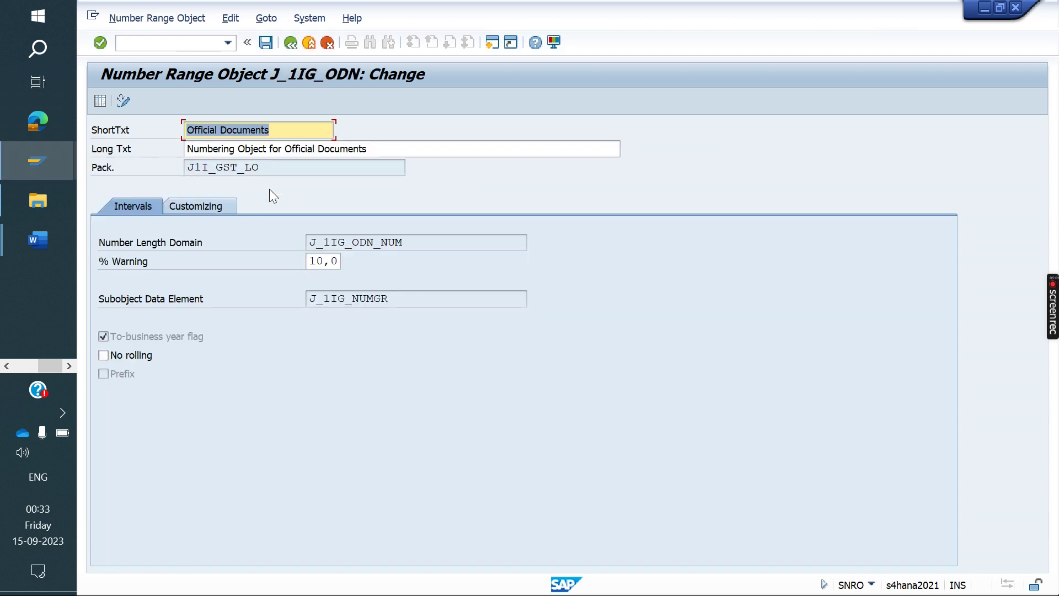
Open the intervals of object J_1IG_ODN for editing under number group SM02
left_click(101, 101)
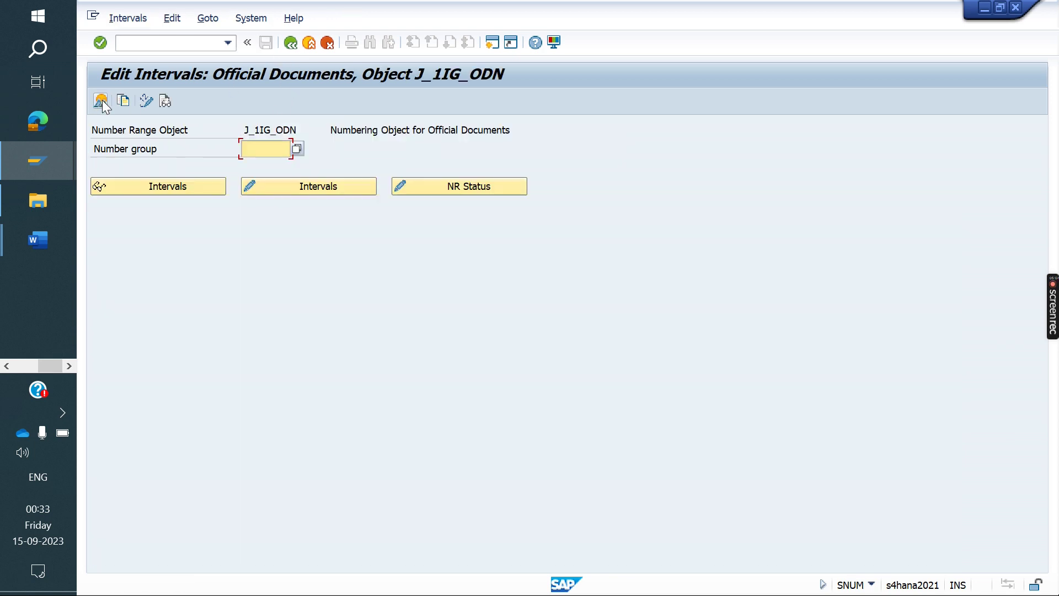
key("BackSpace")
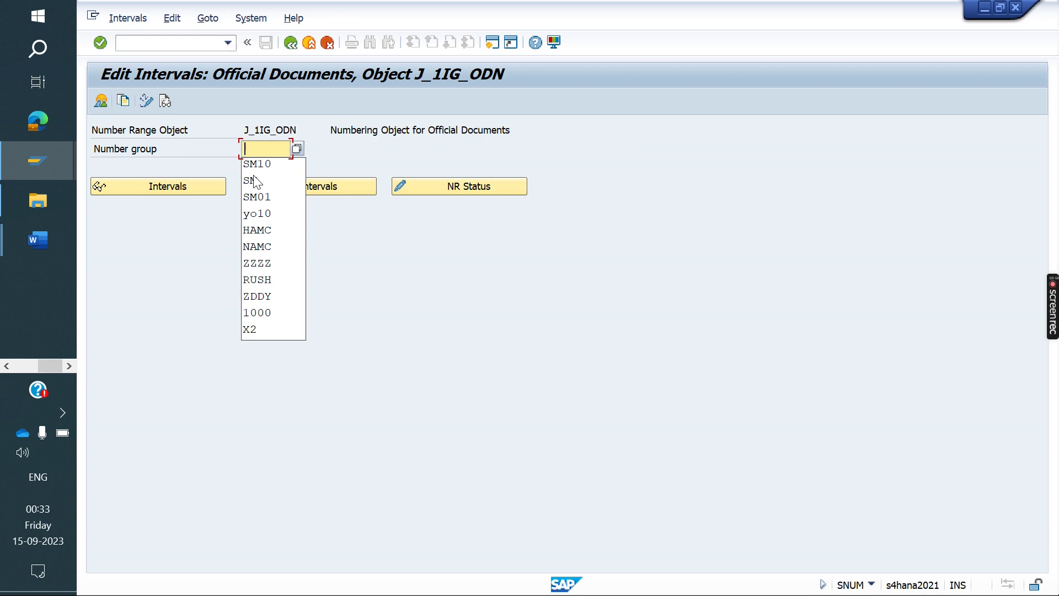
type("SM02")
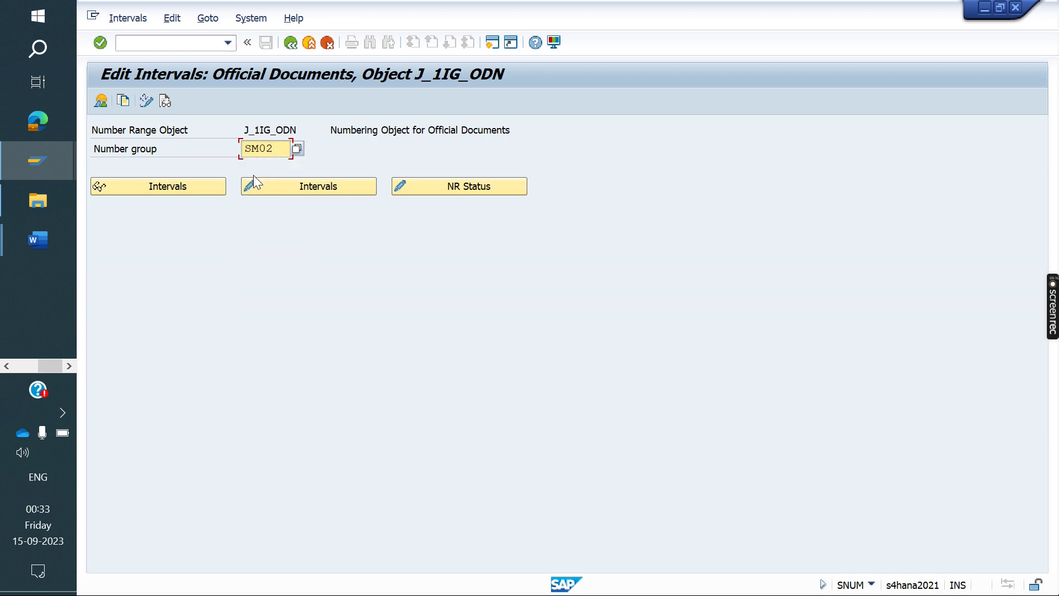
key("BackSpace")
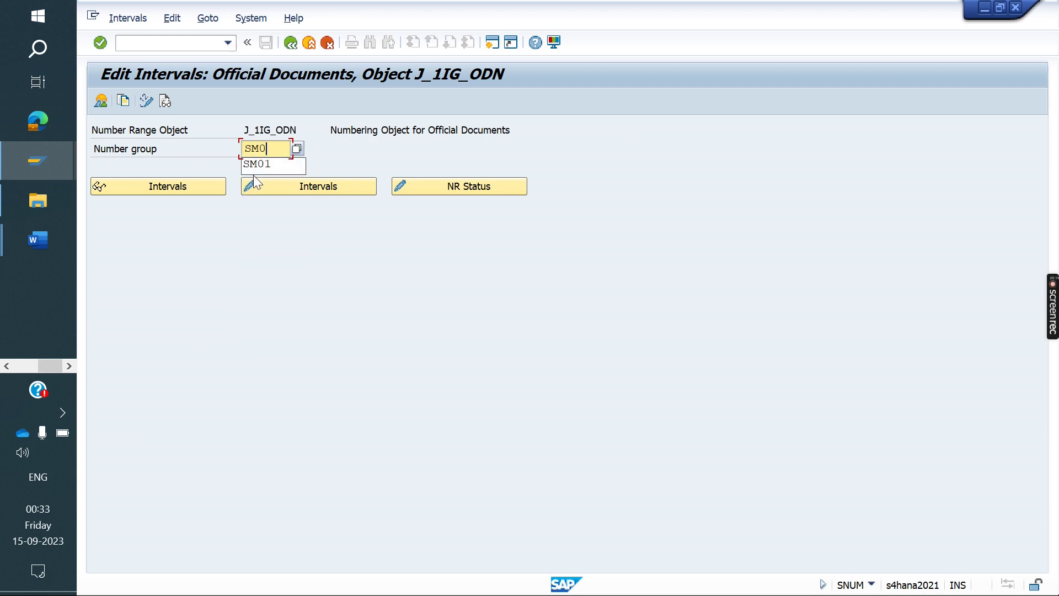
type("2")
key("Return")
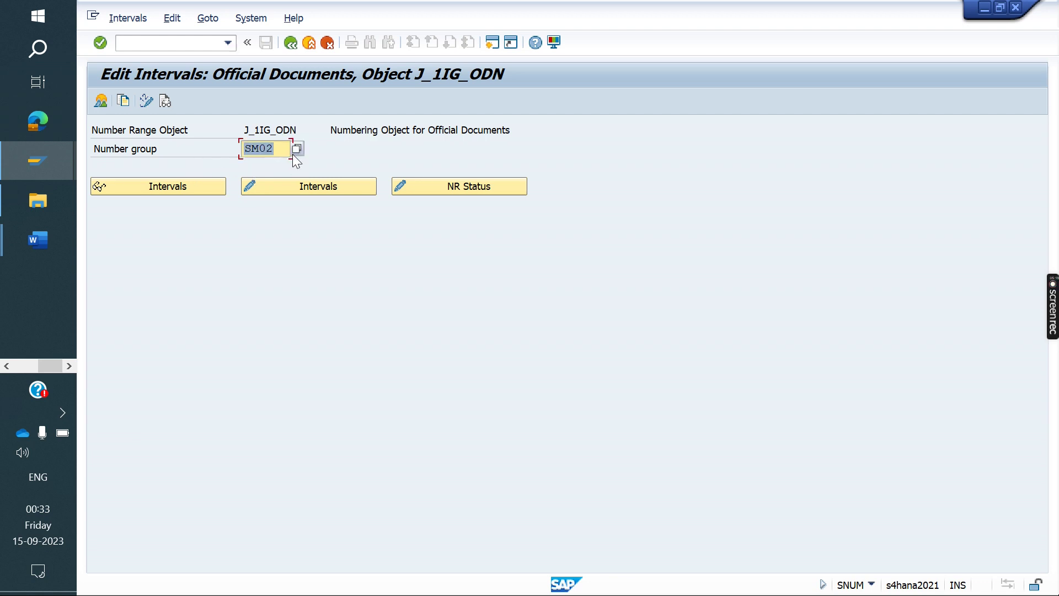
left_click(318, 192)
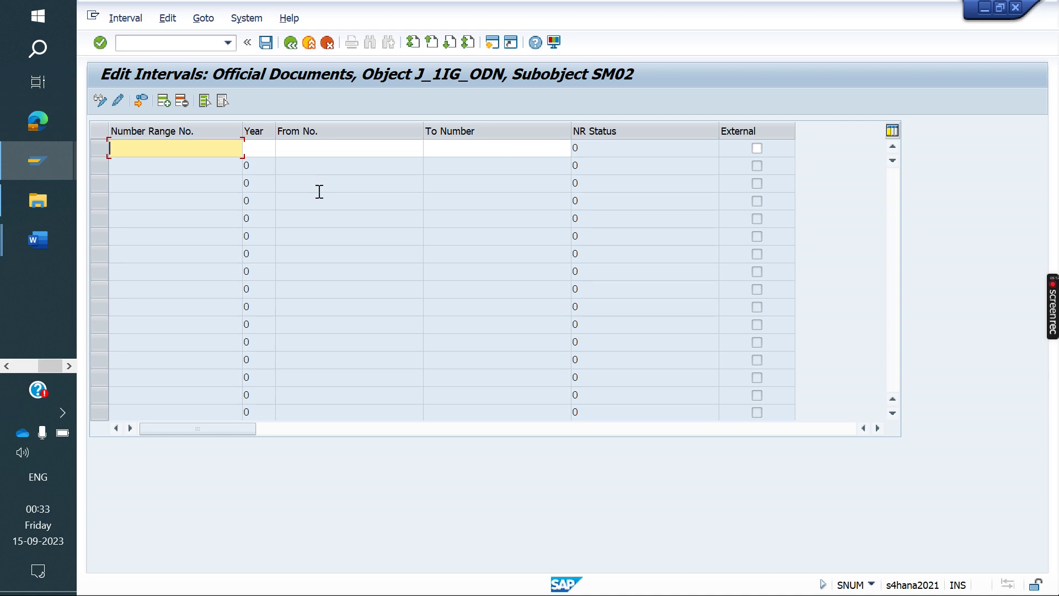
Enter number range Z3 with year 2023 in the first row of the SM02 intervals
key("BackSpace")
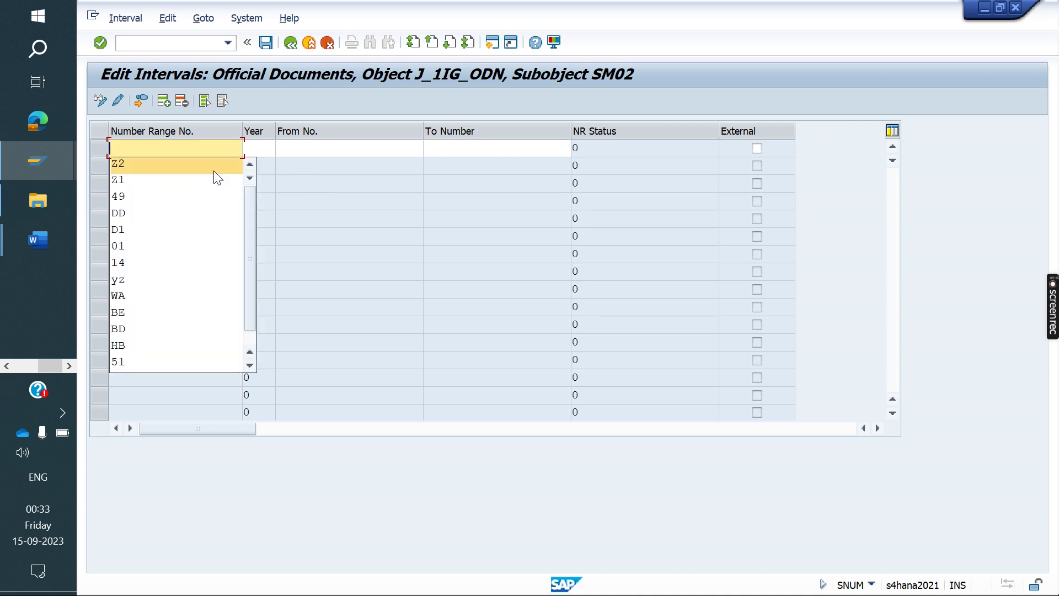
left_click(213, 168)
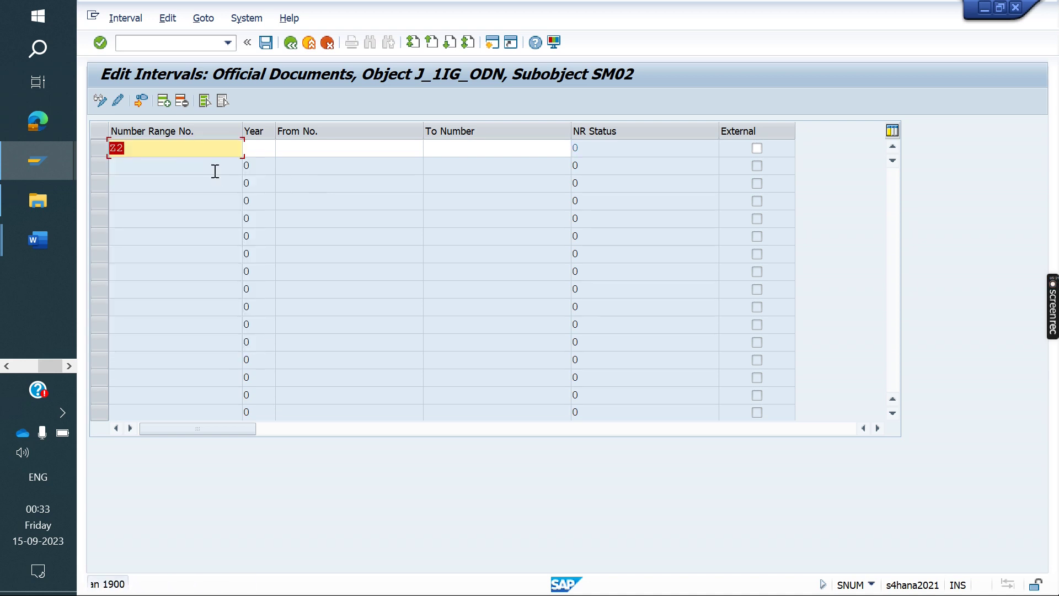
type("Z3")
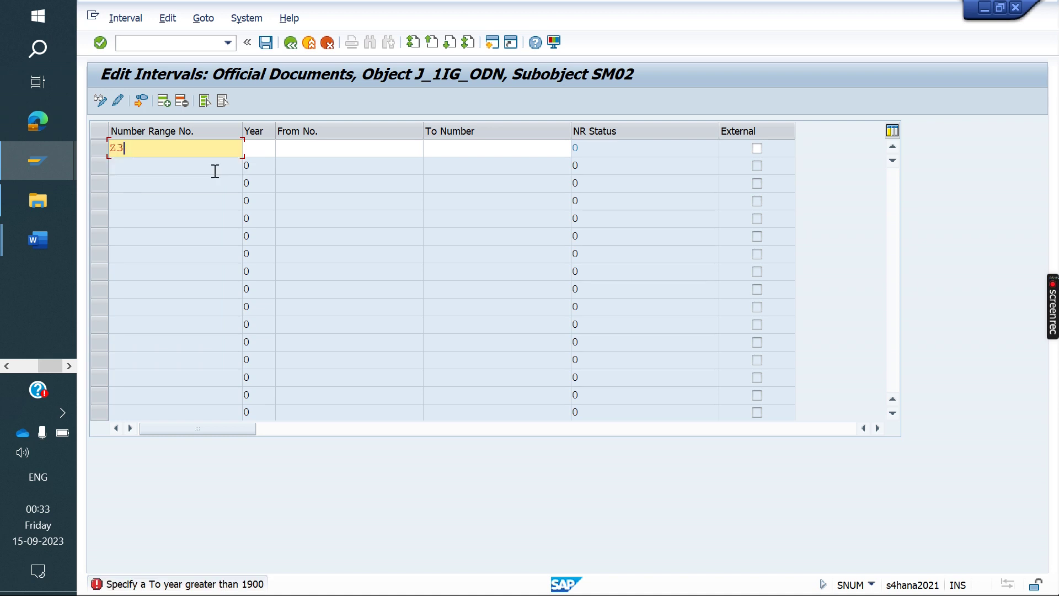
key("Return")
left_click(255, 149)
type("2023")
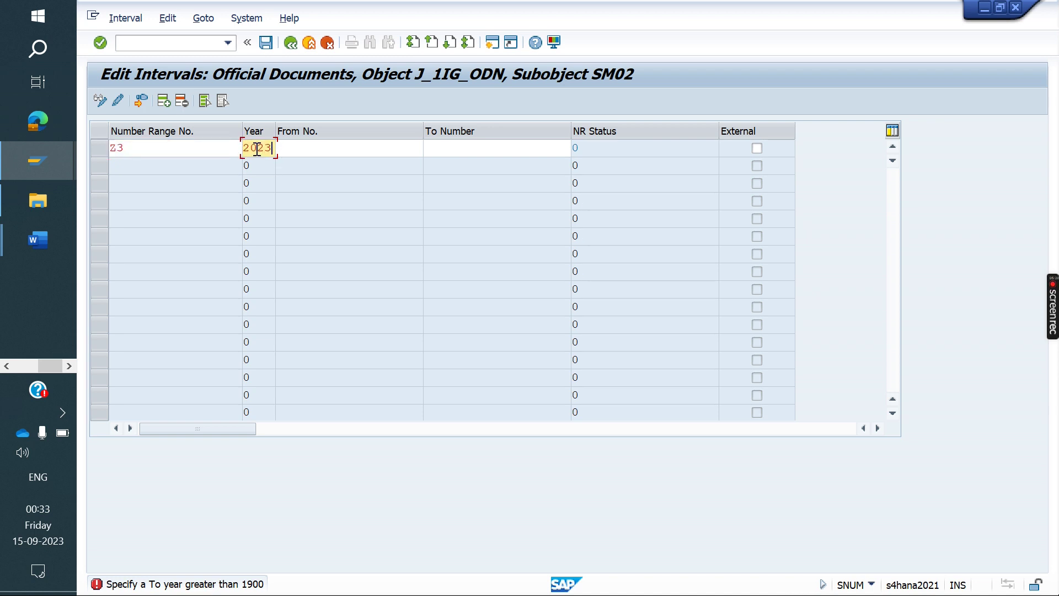
left_click(304, 148)
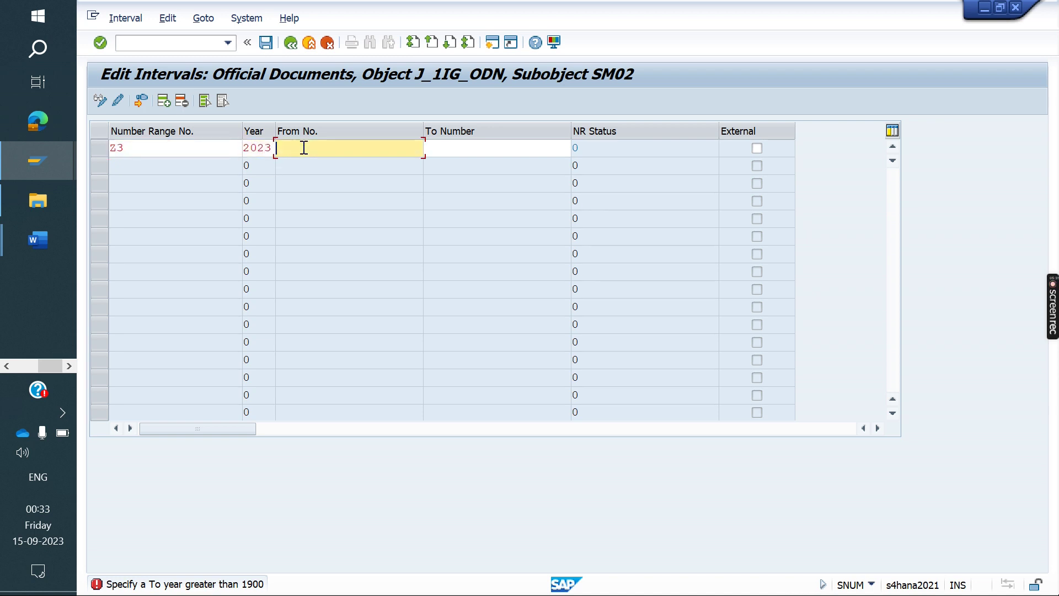
key("Down")
key("Down")
key("Down")
key("Down")
key("Down")
key("Down")
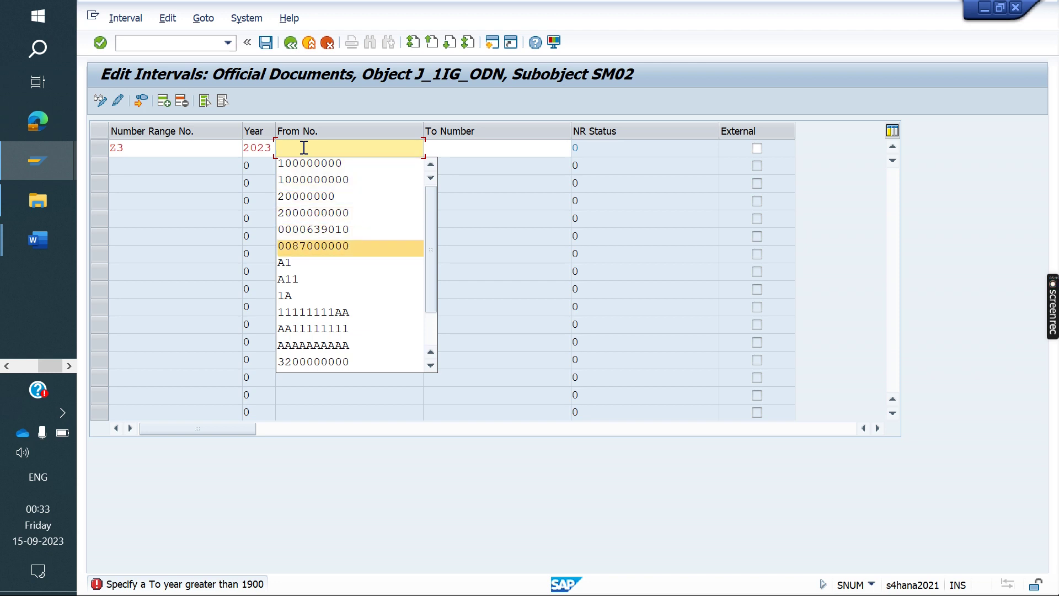
key("Return")
left_click_drag(383, 147, 255, 155)
key("ctrl+c")
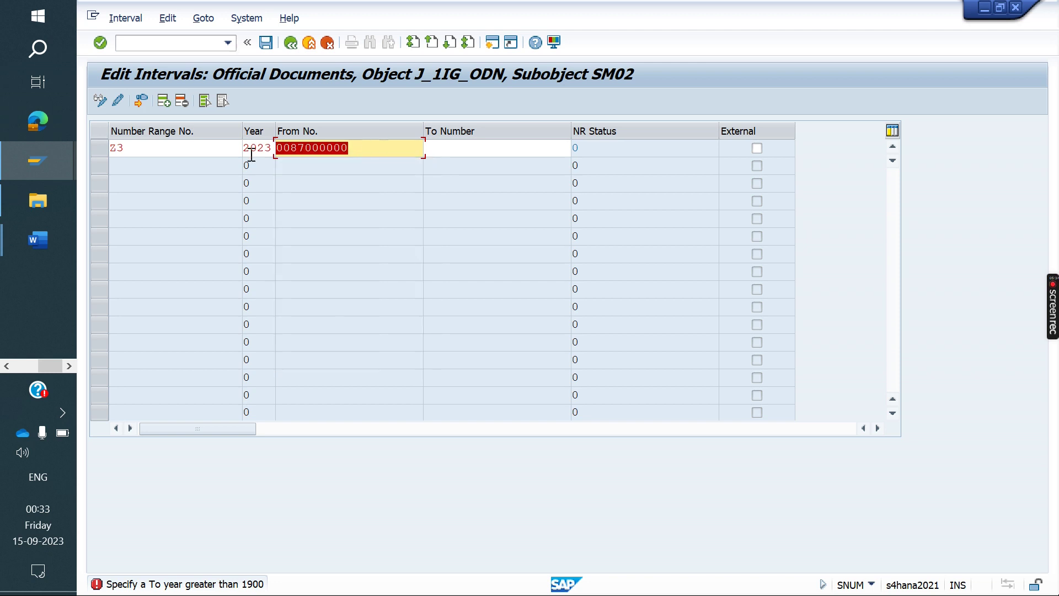
left_click(460, 155)
key("ctrl+v")
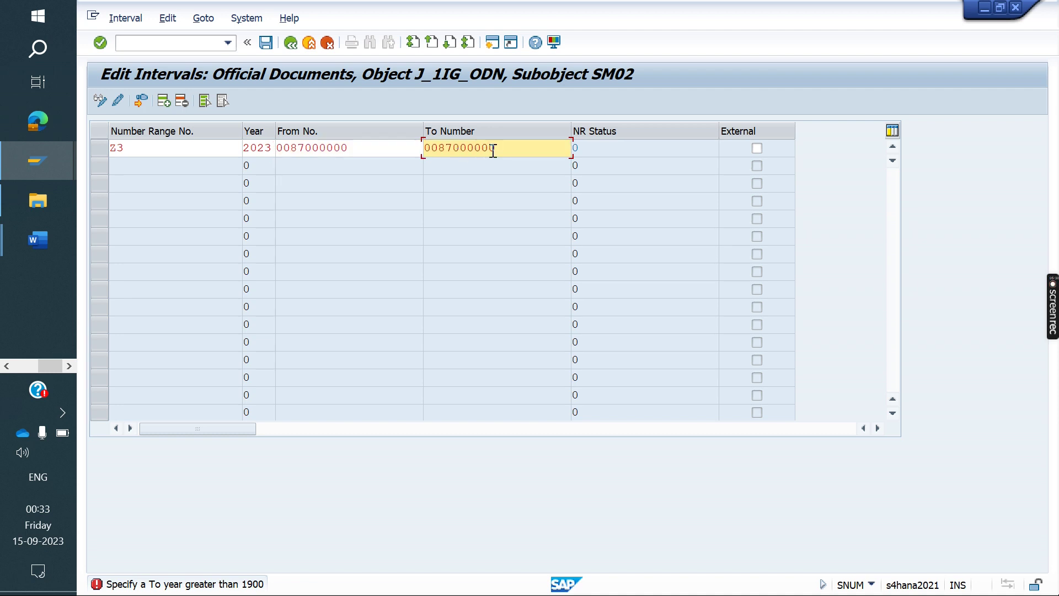
key("BackSpace")
key("BackSpace")
type("999")
key("Return")
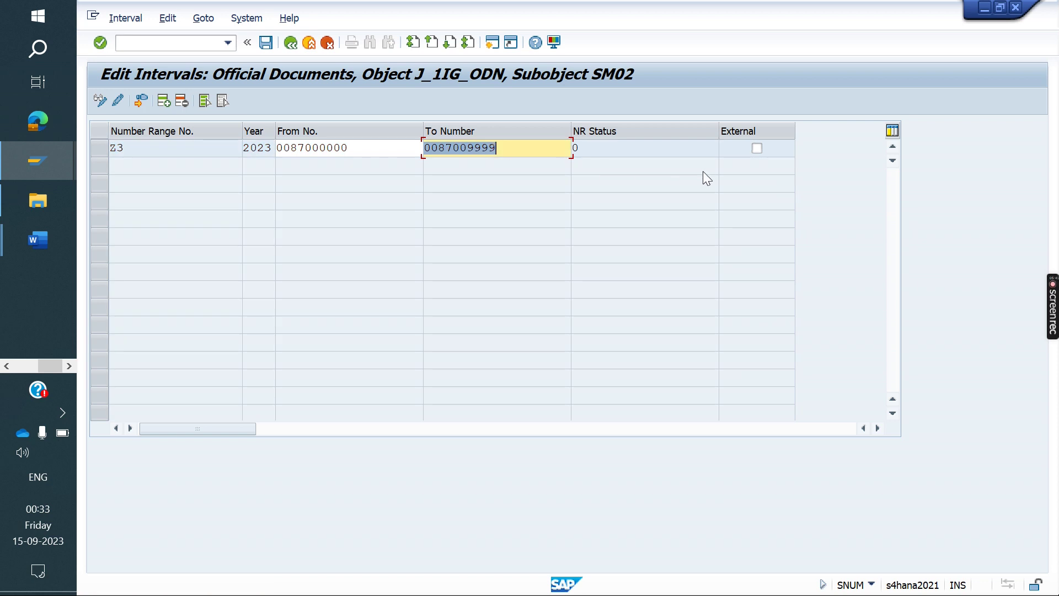
Save the SM02 number range interval, accept the transport notice and return to the J_1IG_ODN object screen
left_click(267, 46)
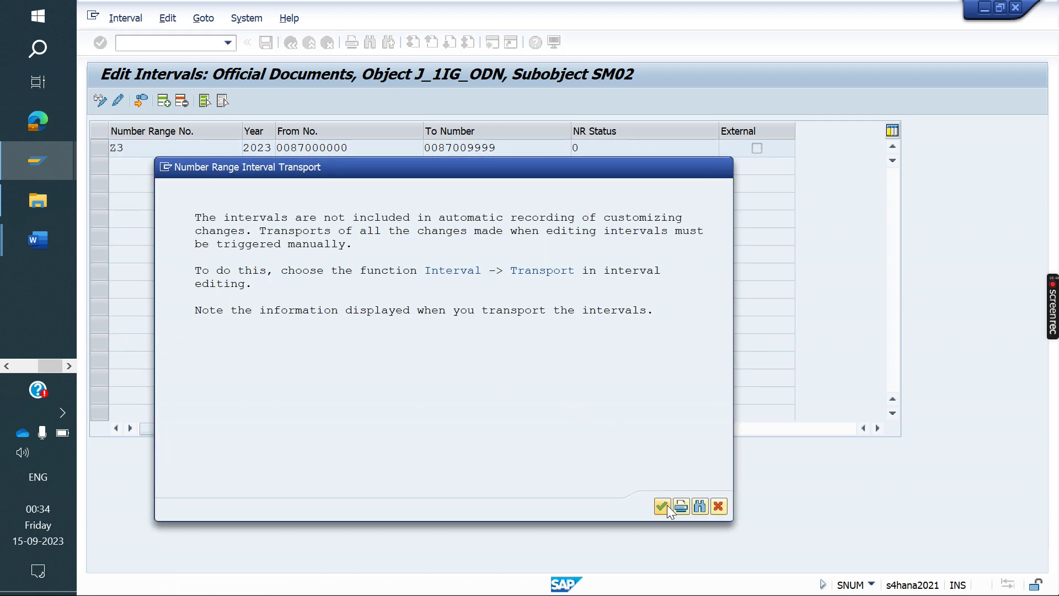
left_click(664, 506)
left_click(291, 43)
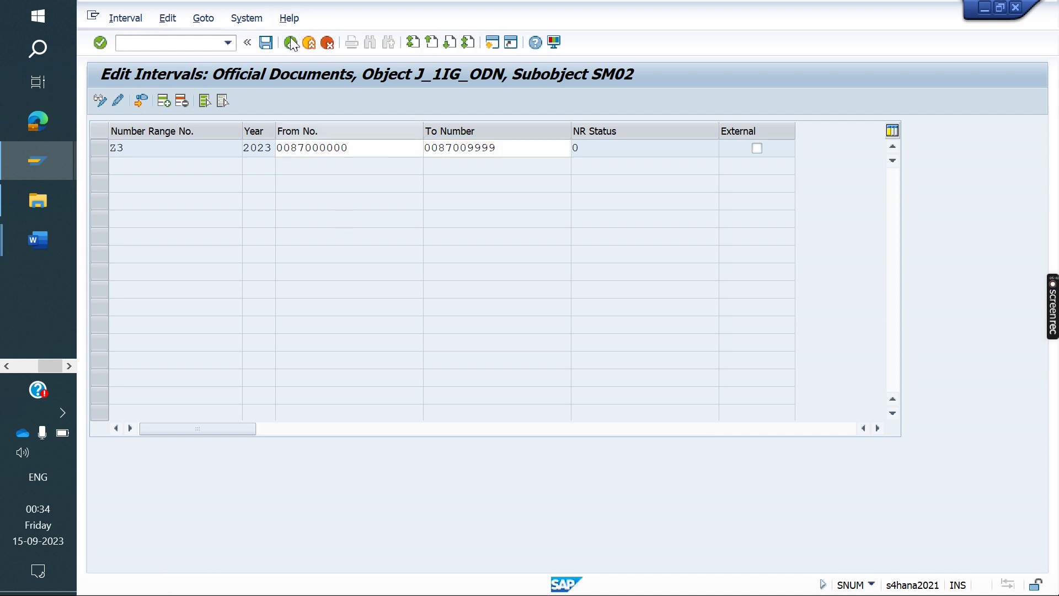
left_click(290, 42)
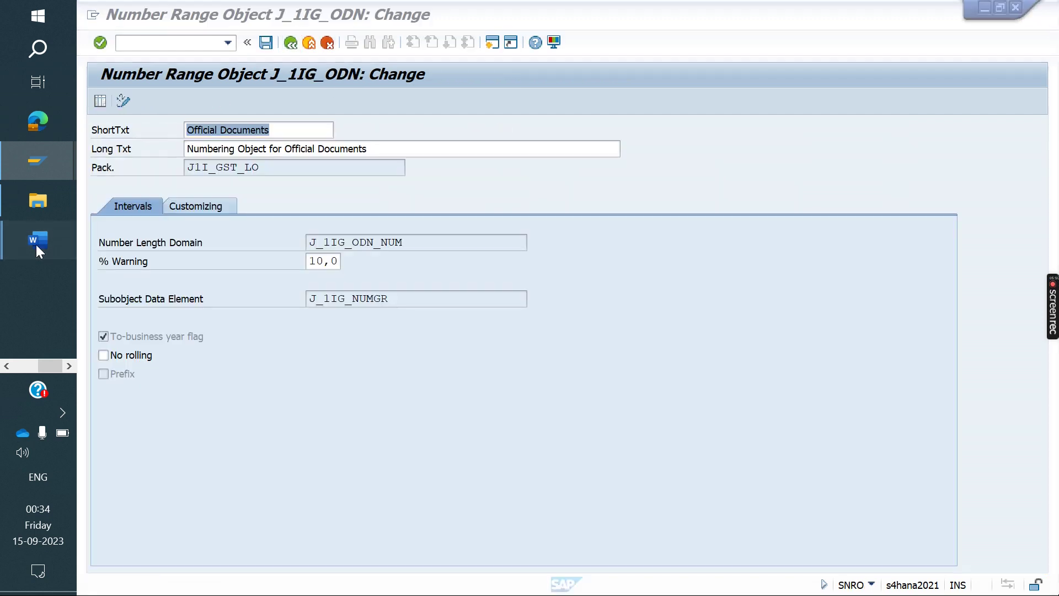
Read sections 5 and 6 of the Word guide, return to SAP and locate billing type SMIN in VOFA
mouse_move(36, 243)
left_click(141, 305)
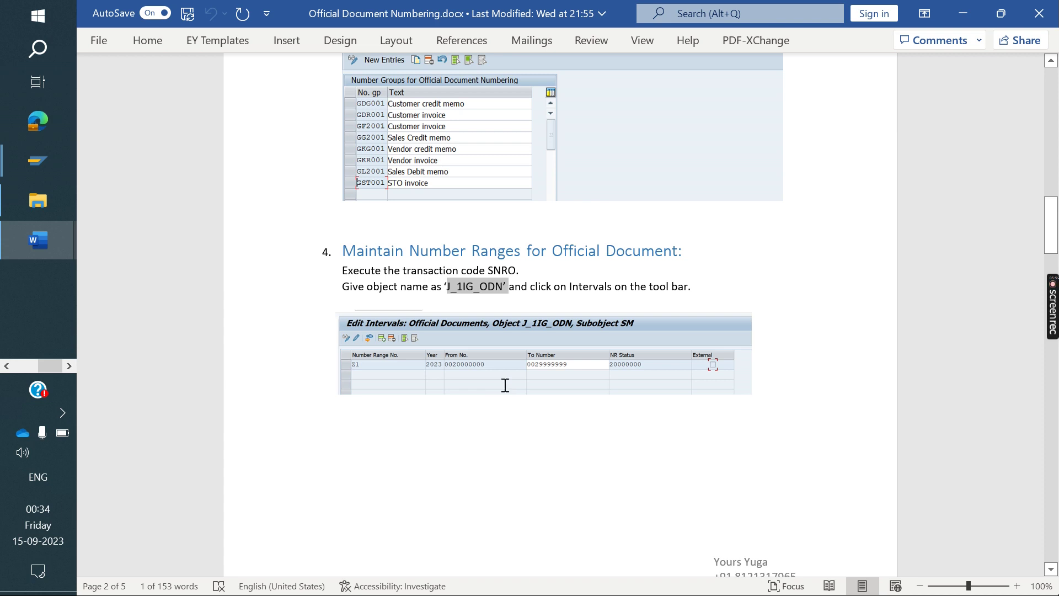
scroll(504, 387, "down", 10)
scroll(505, 386, "down", 2)
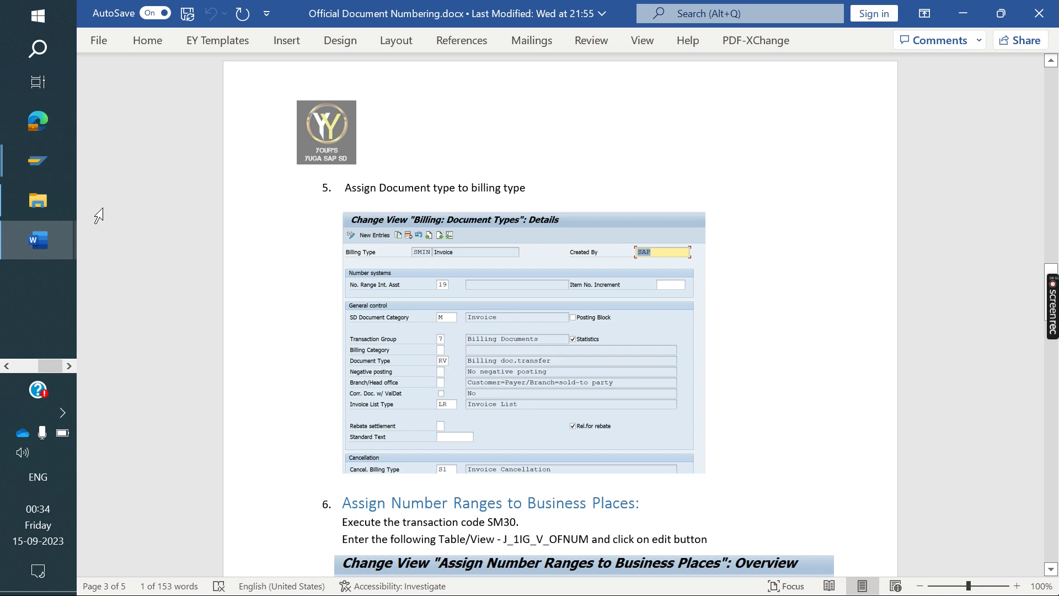
mouse_move(38, 160)
left_click(179, 225)
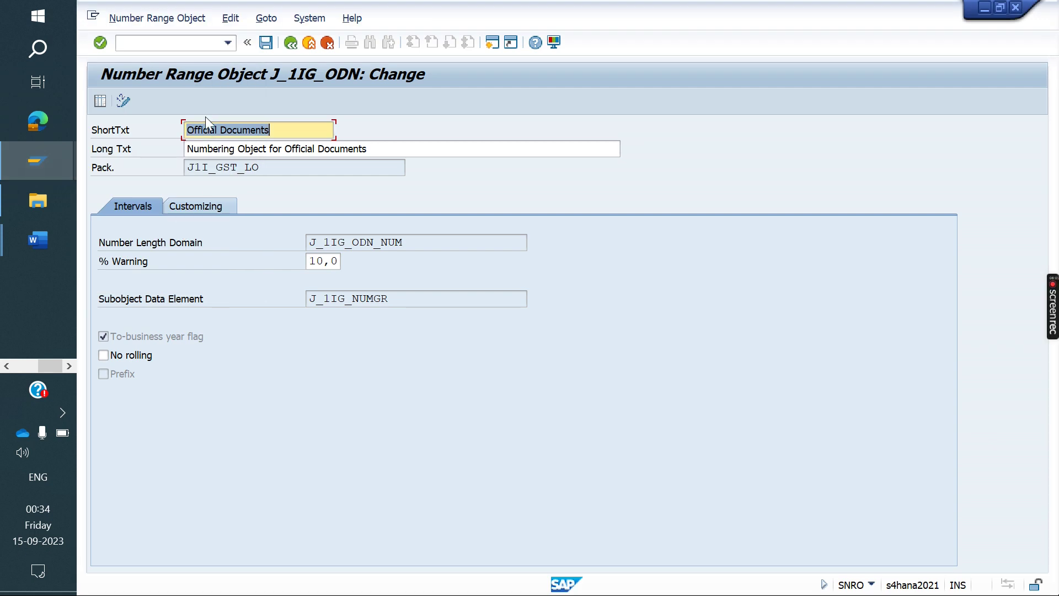
left_click(155, 43)
type("/NVOFA")
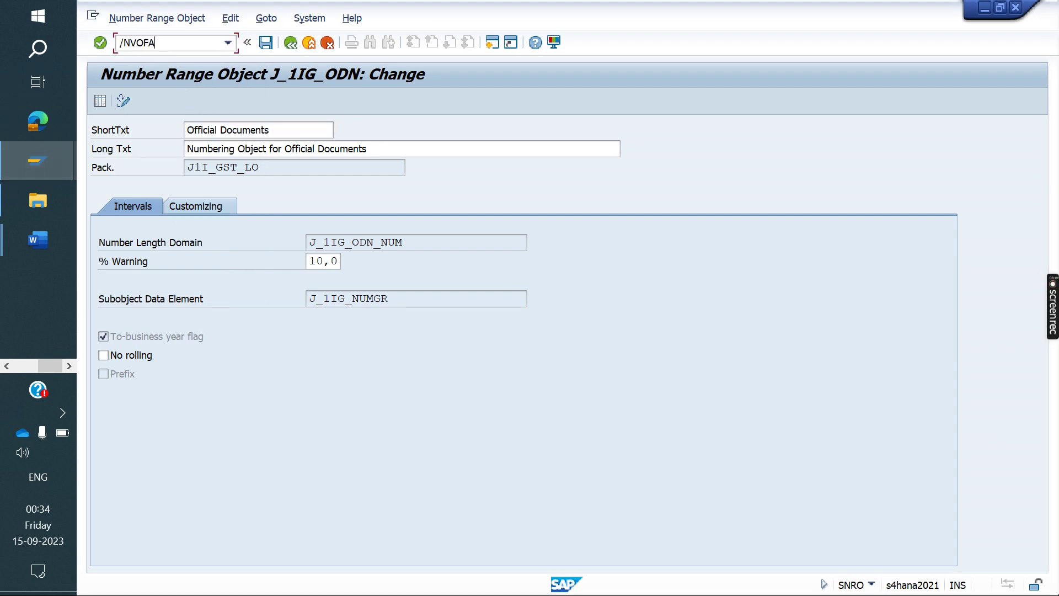
key("Return")
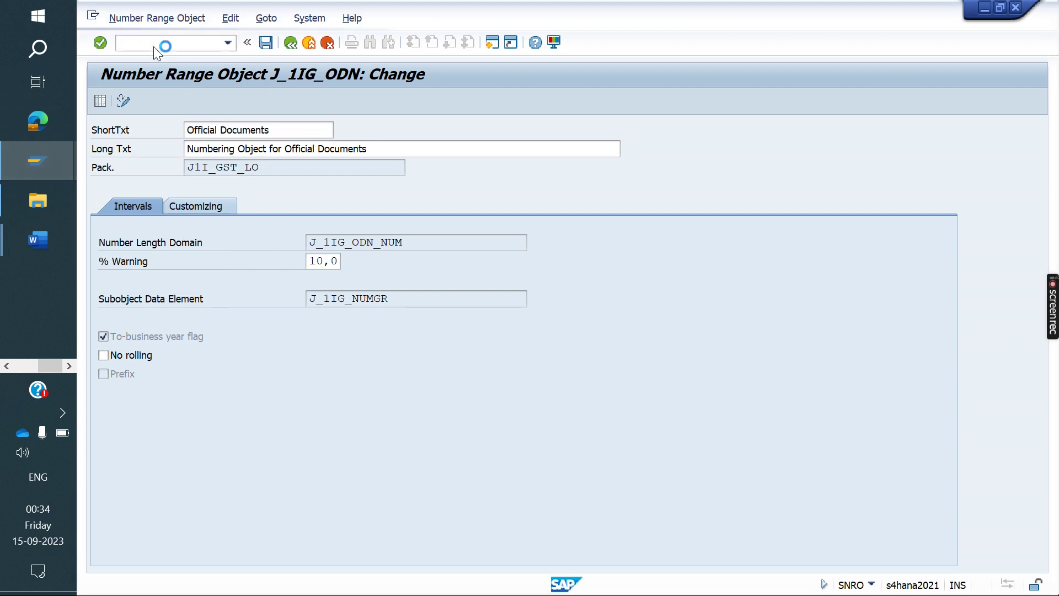
left_click(200, 507)
type("SM")
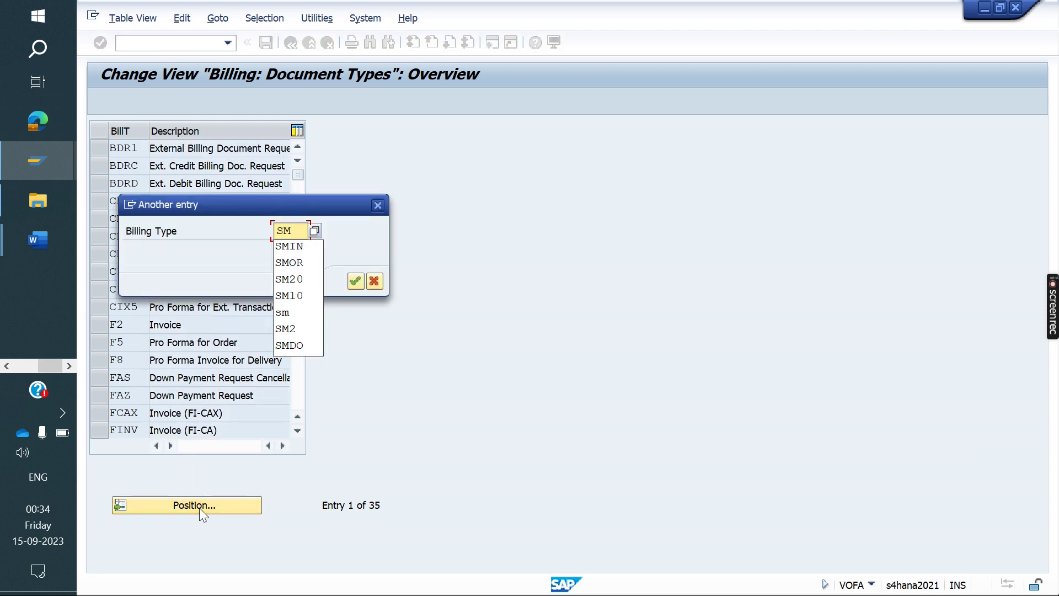
type("IN")
key("Return")
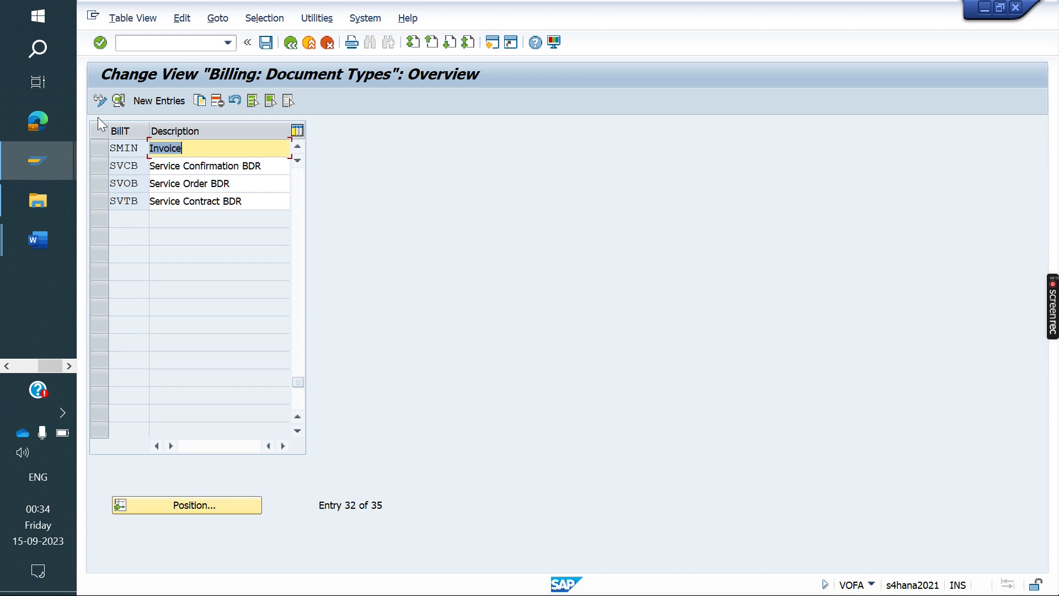
Set the document type of billing type SMIN to RV and save it under the proposed customizing request
double_click(135, 148)
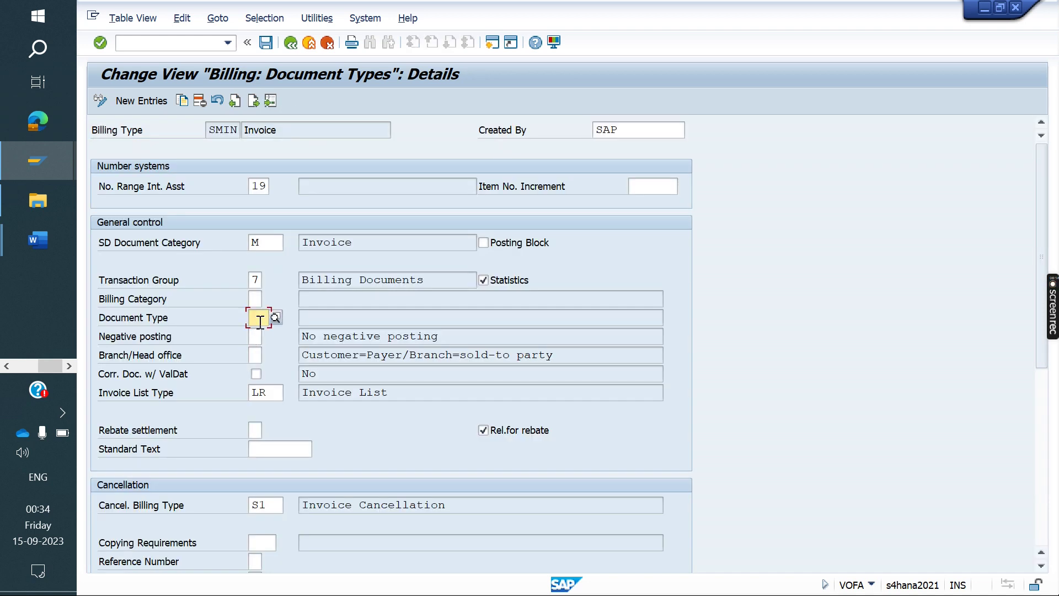
type("RV")
key("Return")
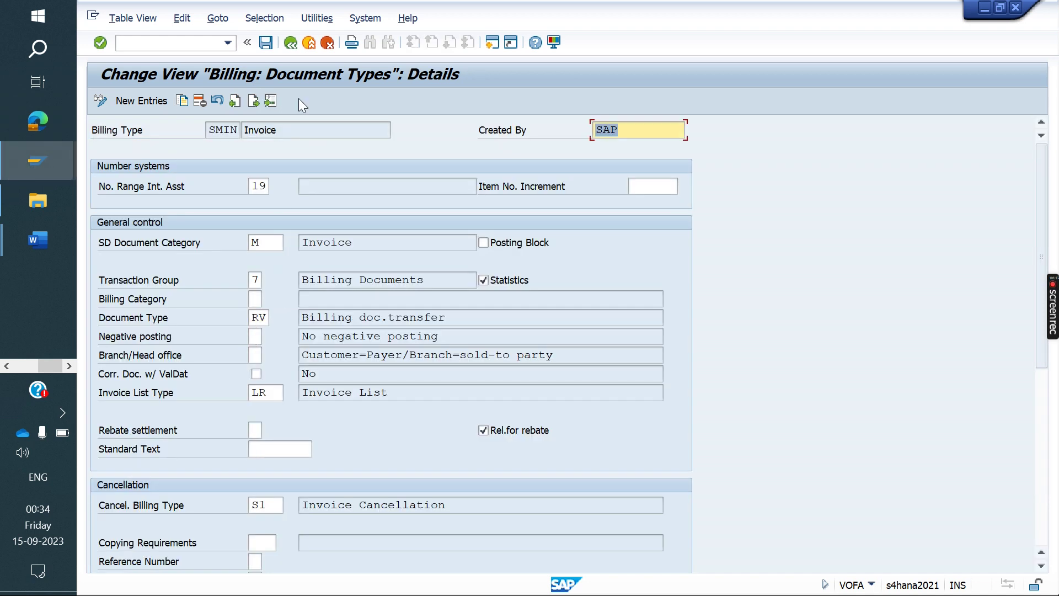
left_click(266, 42)
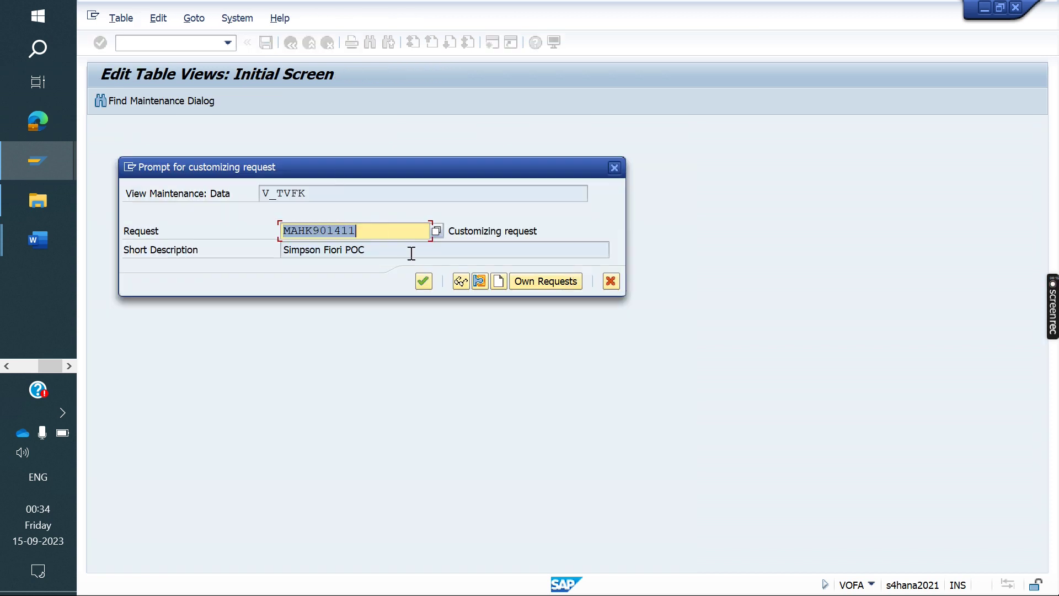
left_click(423, 282)
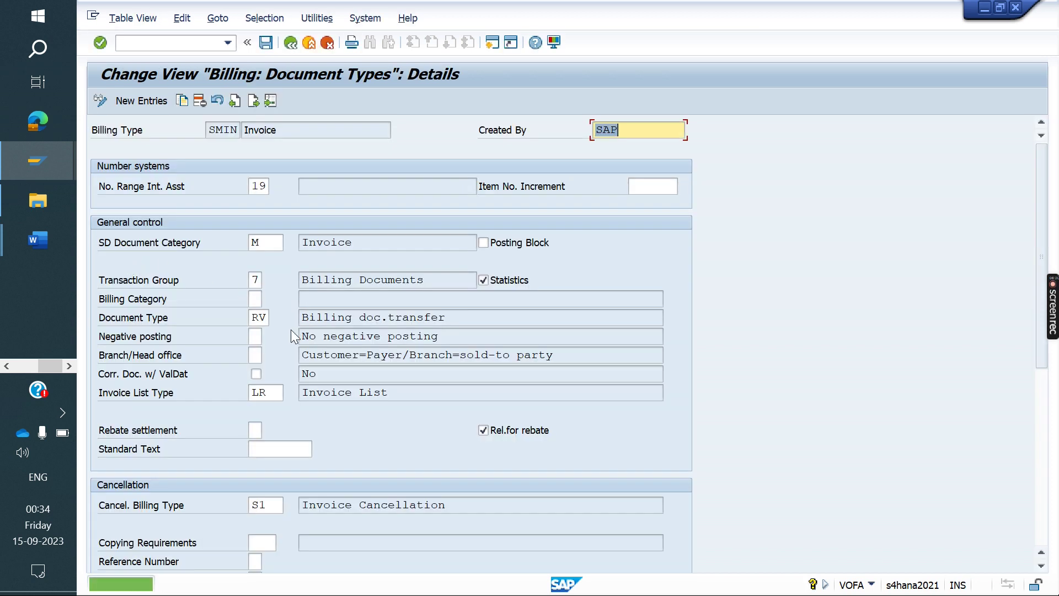
Switch to the Official Document Numbering guide in Word and copy the view name J_1IG_V_OFNUM from section 6
mouse_move(48, 234)
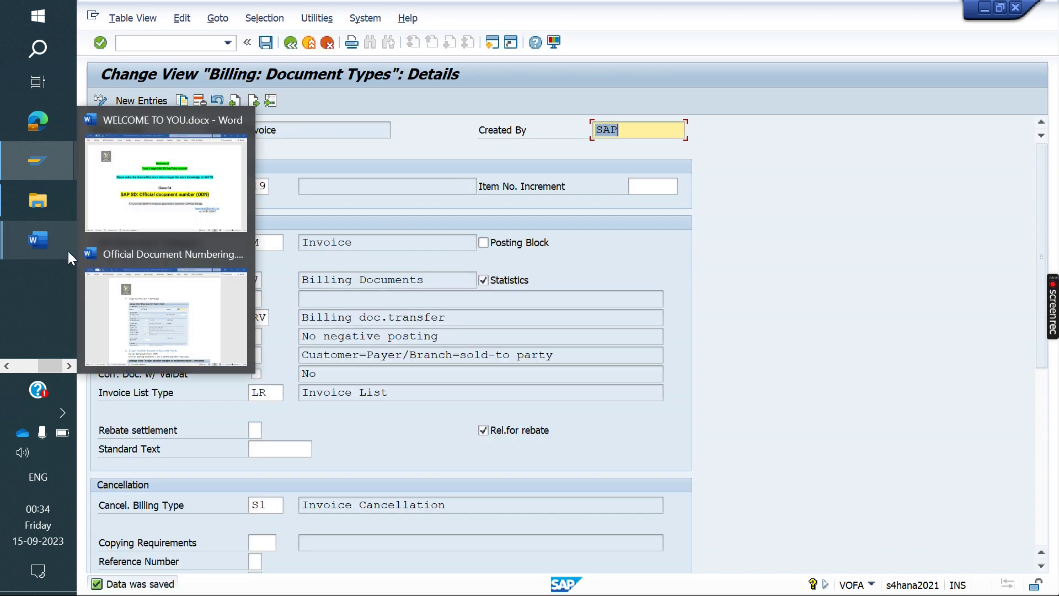
left_click(183, 305)
scroll(515, 363, "down", 4)
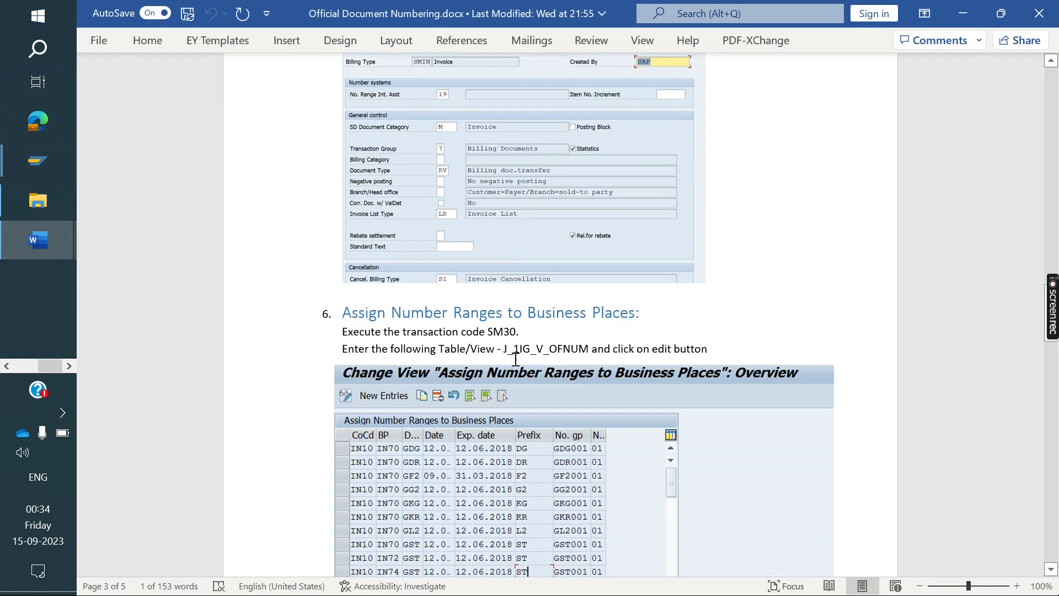
scroll(516, 362, "down", 2)
scroll(551, 342, "up", 1)
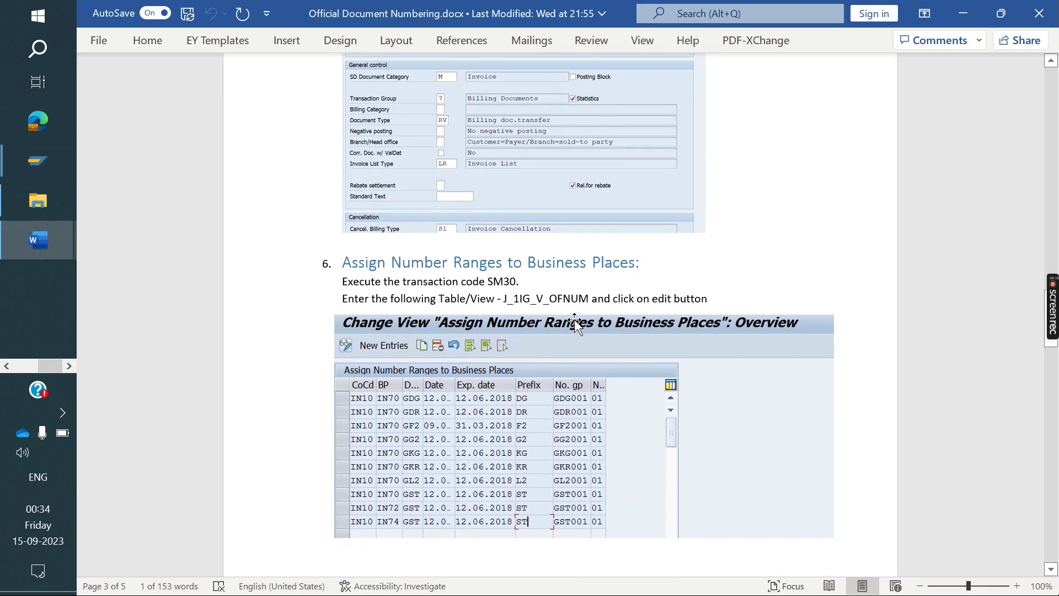
left_click_drag(589, 298, 503, 298)
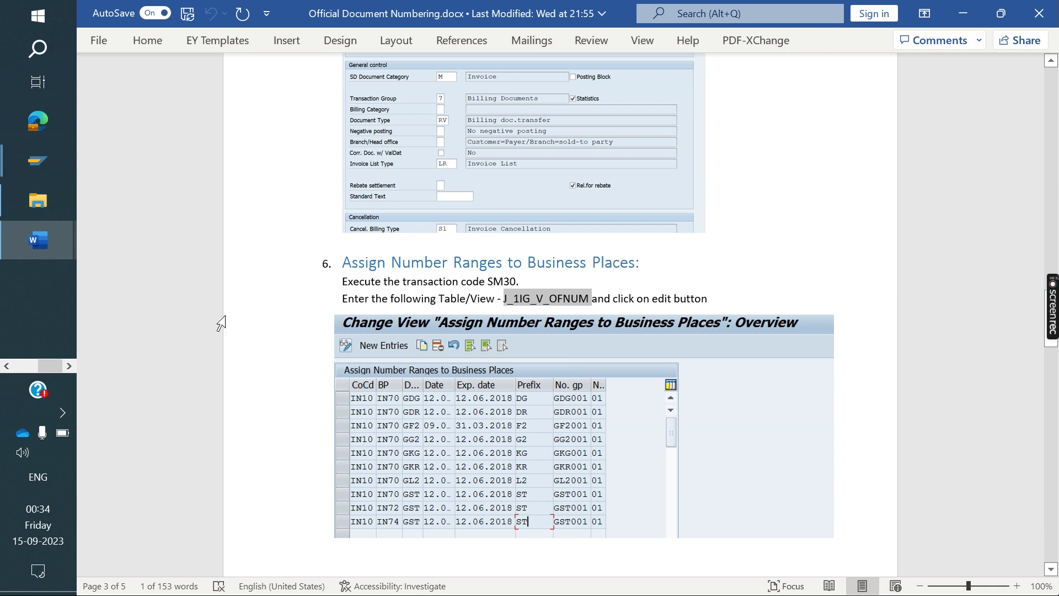
Return to SAP, start transaction SM30 and open view J_1IG_V_OFNUM for editing
mouse_move(44, 171)
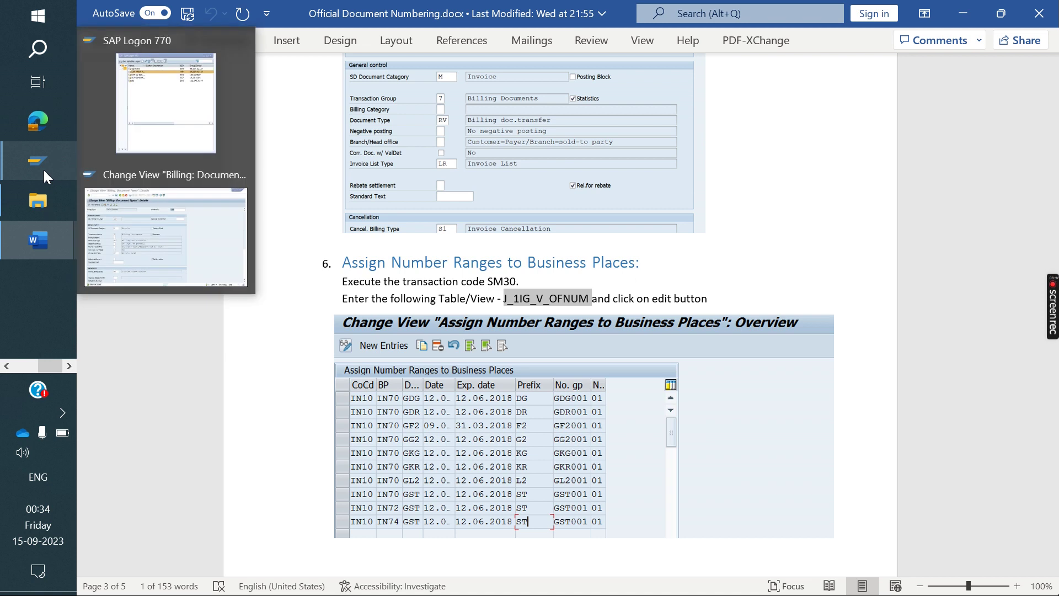
left_click(187, 238)
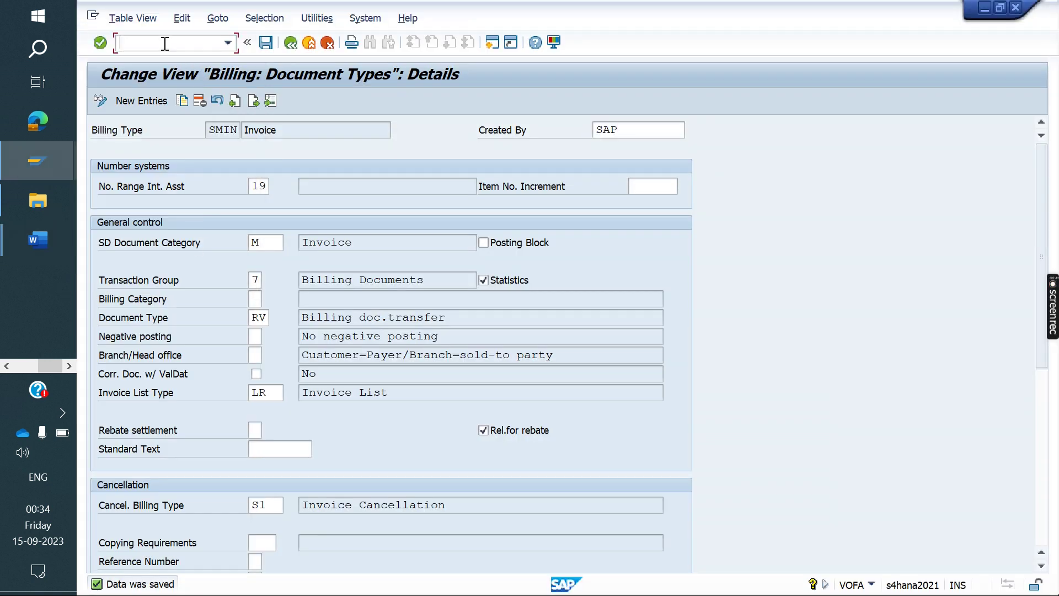
type("/NSM30")
key("Return")
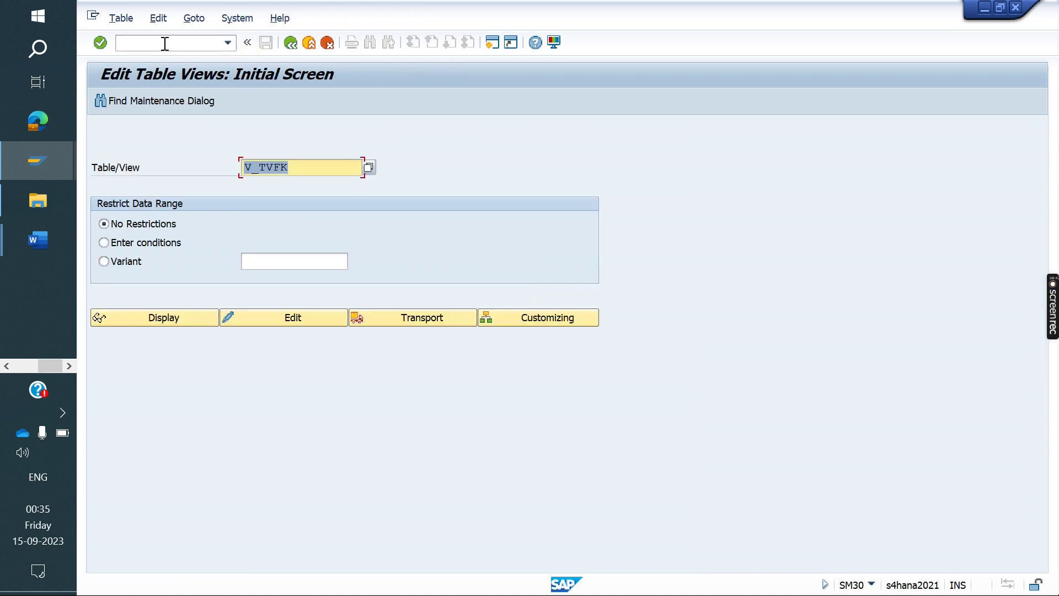
key("End")
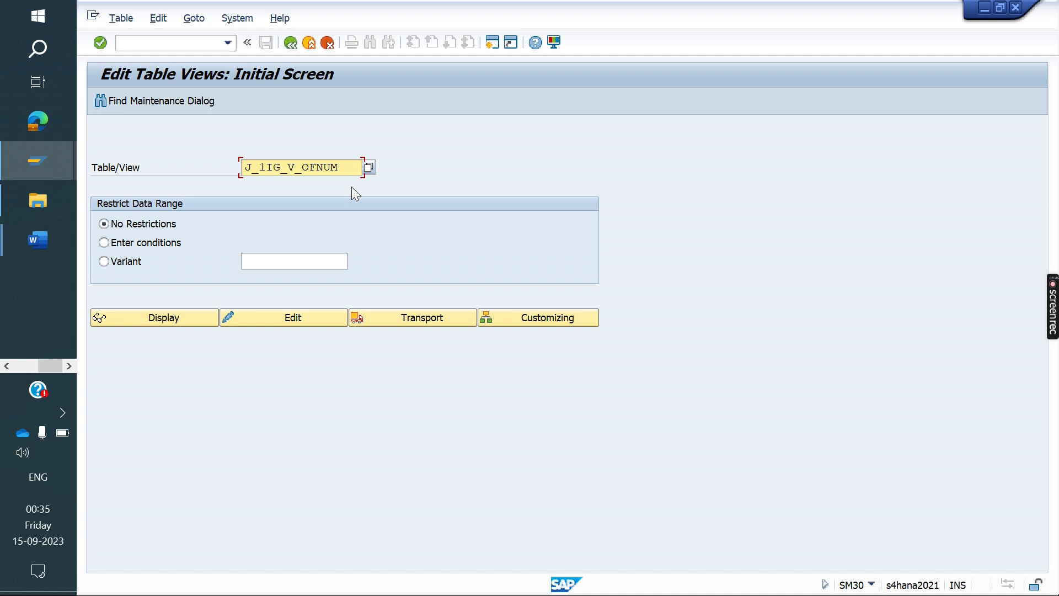
left_click(300, 320)
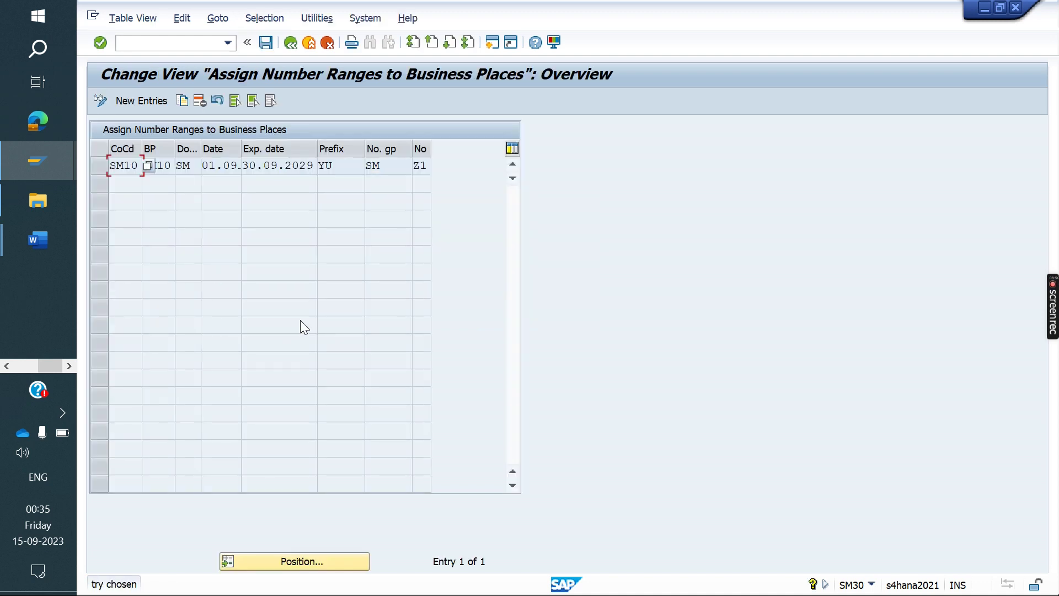
Create a new number range assignment with company code SM10, business place SM10 and document class S2
left_click(143, 101)
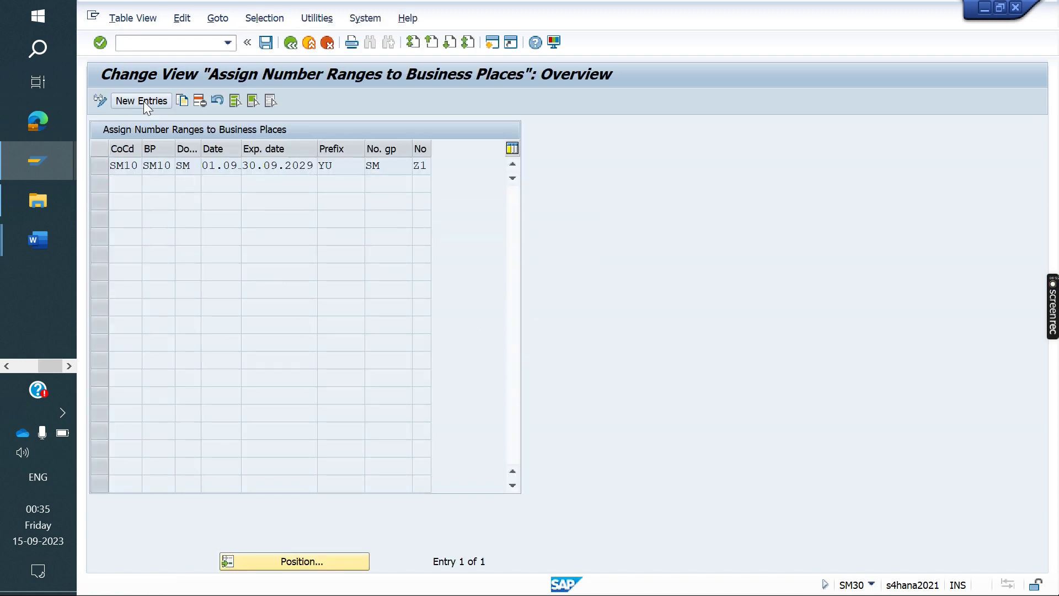
type("SM")
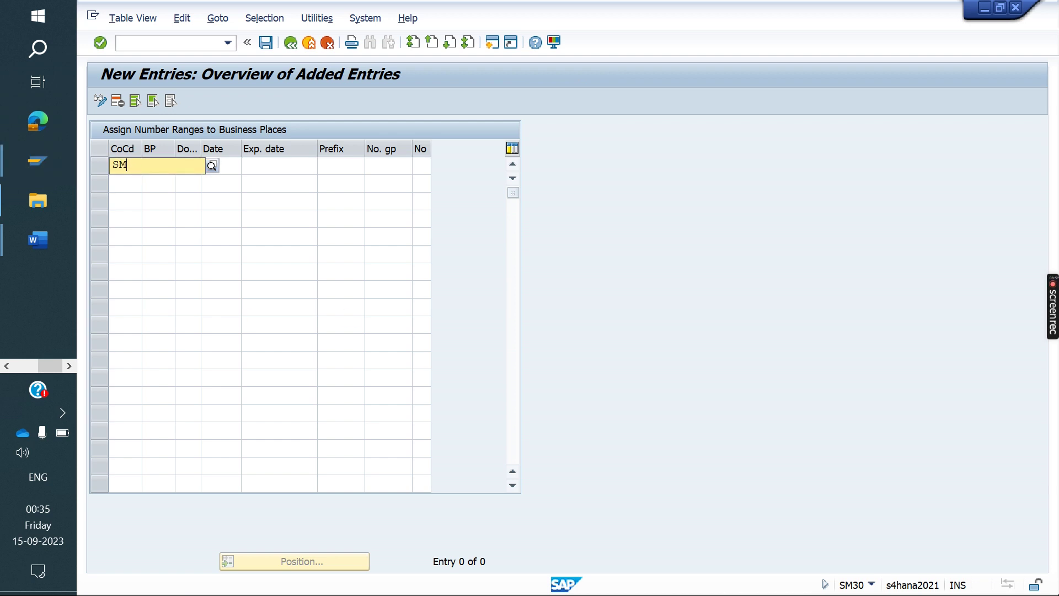
type("10")
key("Return")
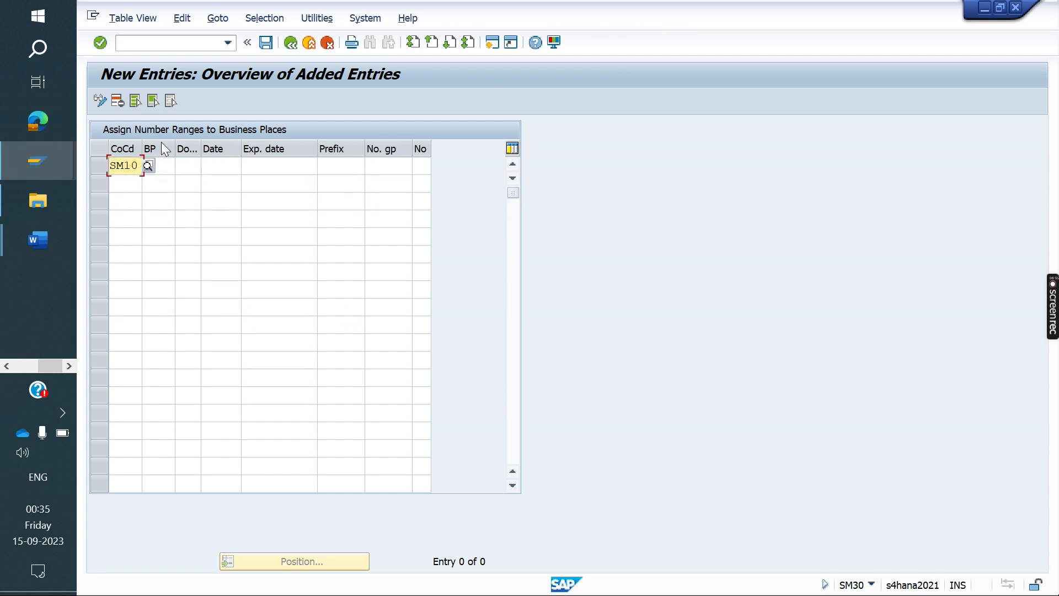
left_click(161, 165)
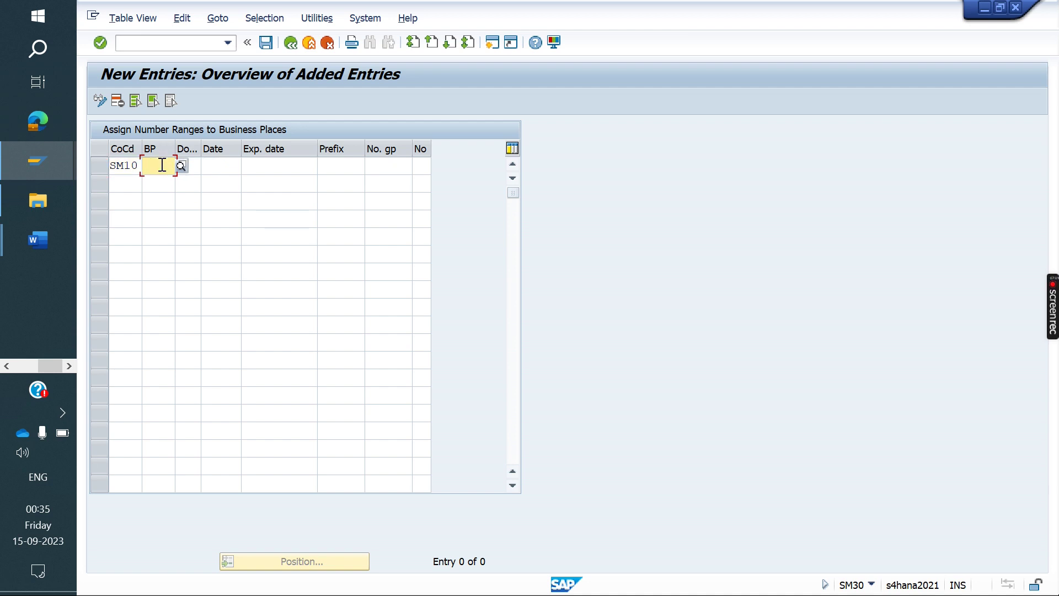
key("Down")
key("Return")
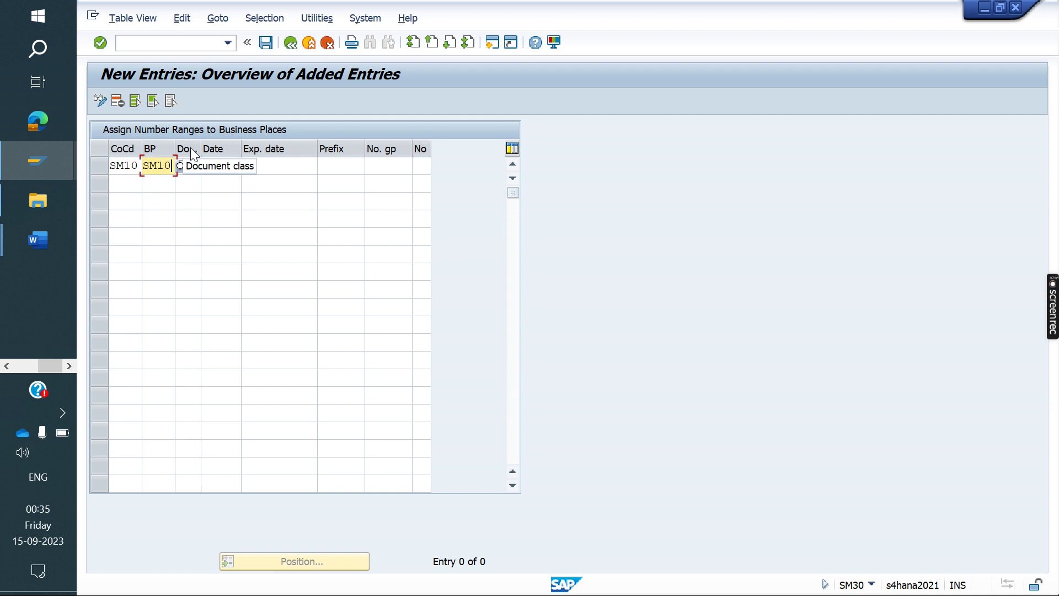
left_click(192, 164)
type("S2")
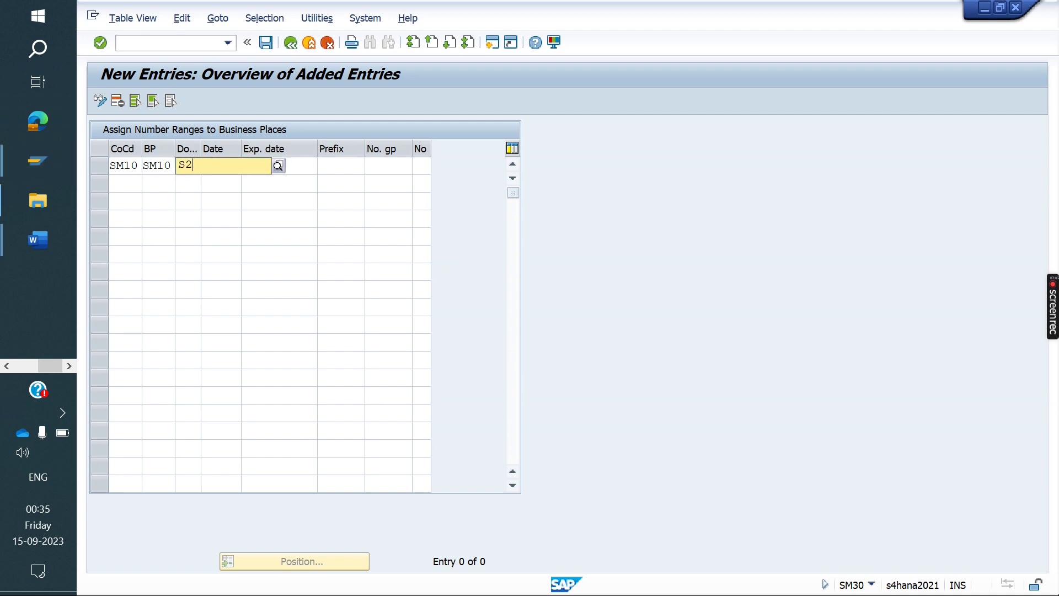
left_click(248, 197)
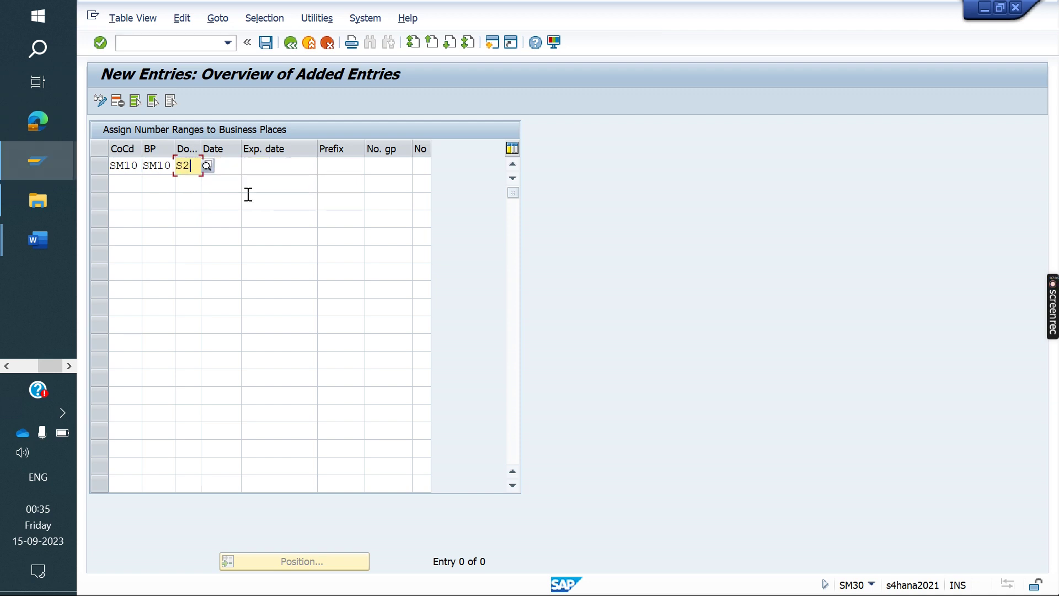
Set the assignment's date to 01.09.2023 and its expiry date to 30.09.2029
left_click(231, 164)
type("01.09.2023")
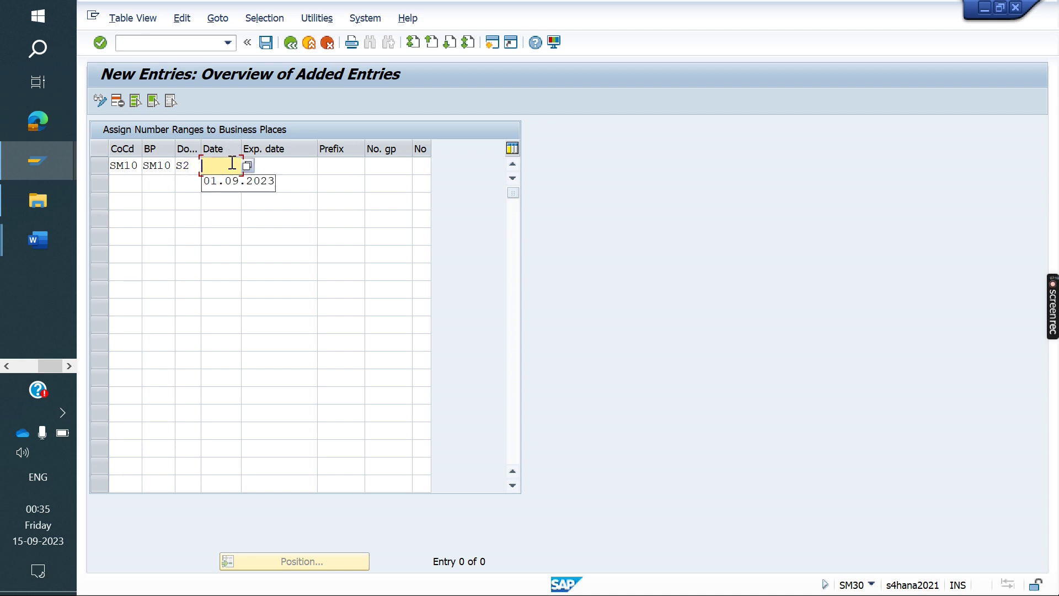
left_click(281, 167)
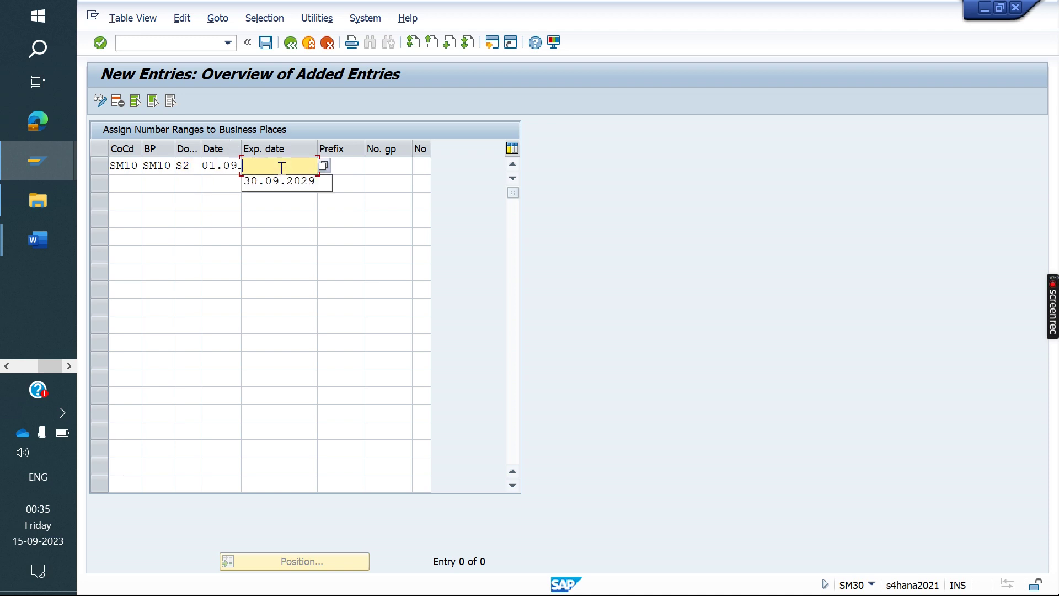
key("Down")
key("Return")
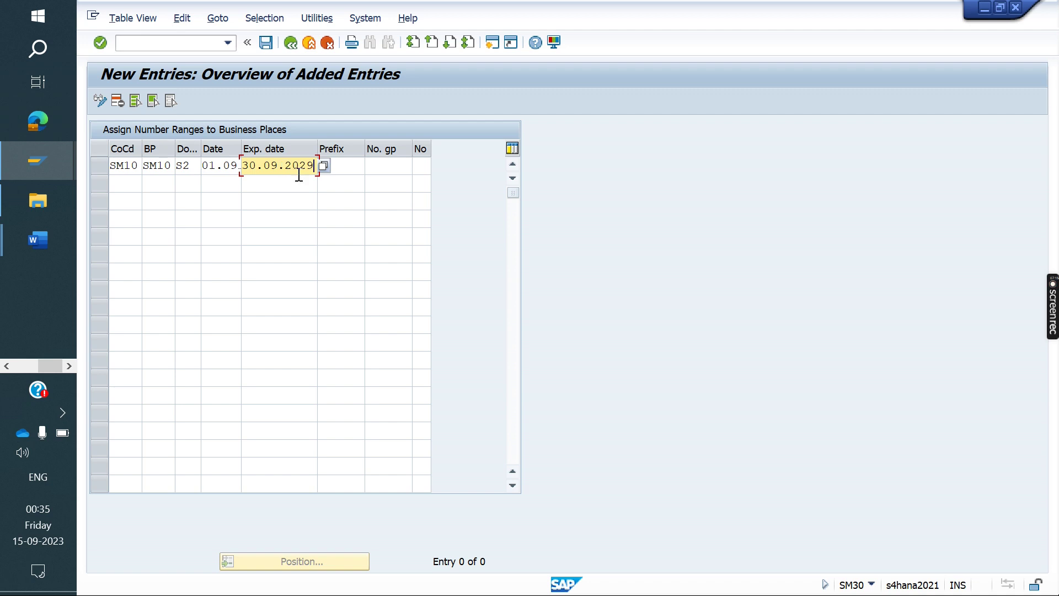
key("Return")
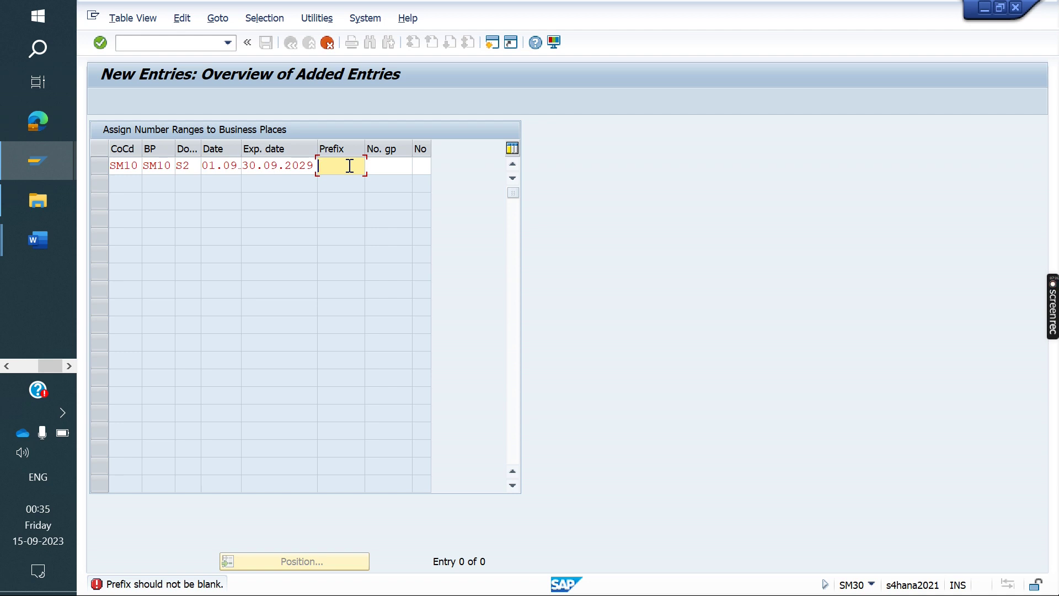
Enter prefix YU and number group SM02 for the new assignment
type("YU")
left_click(384, 166)
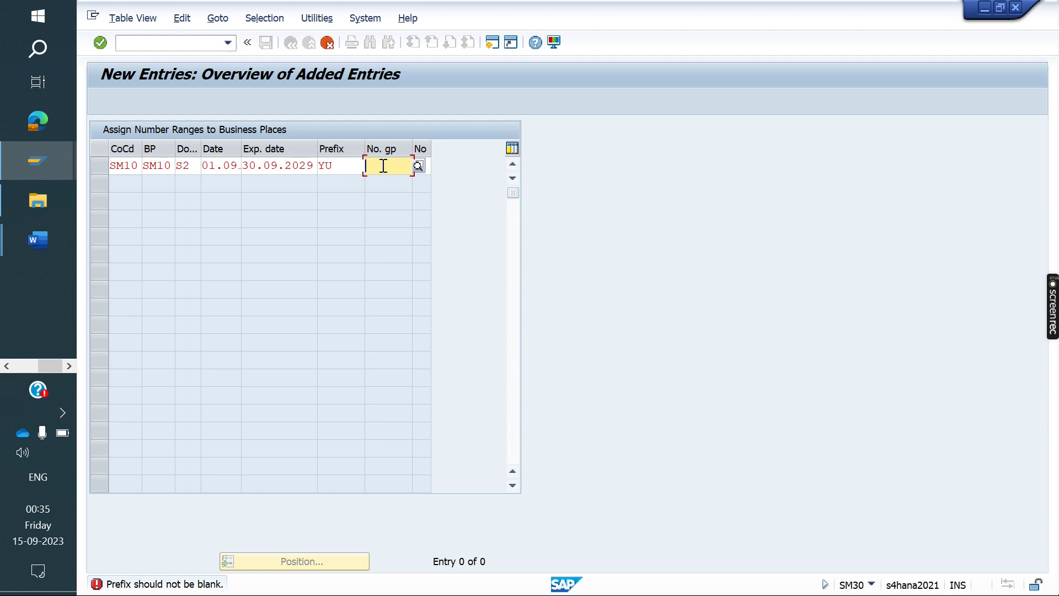
left_click(384, 165)
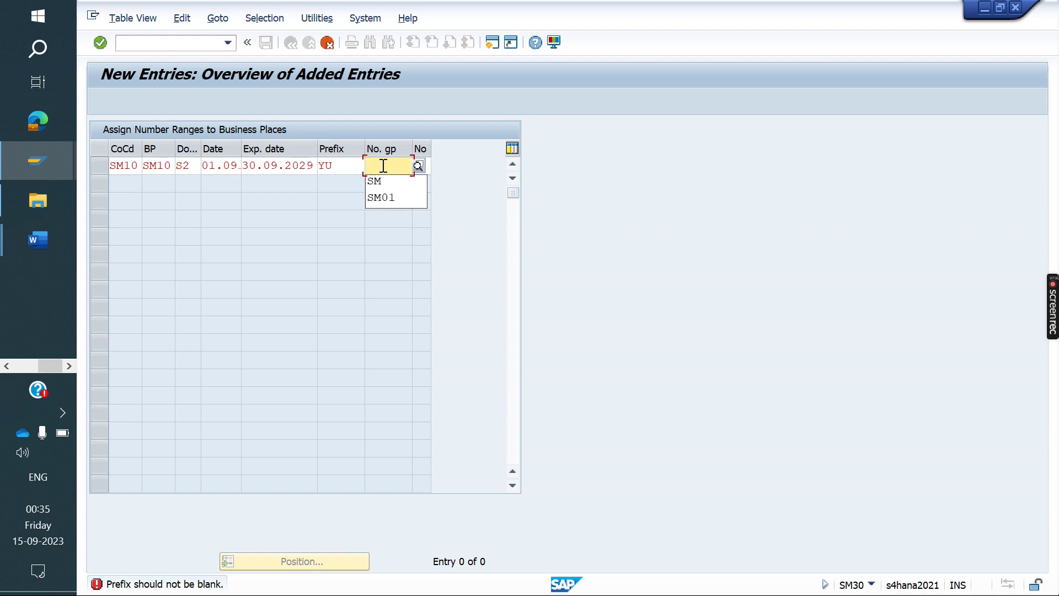
key("Down")
key("Down")
type("SM02")
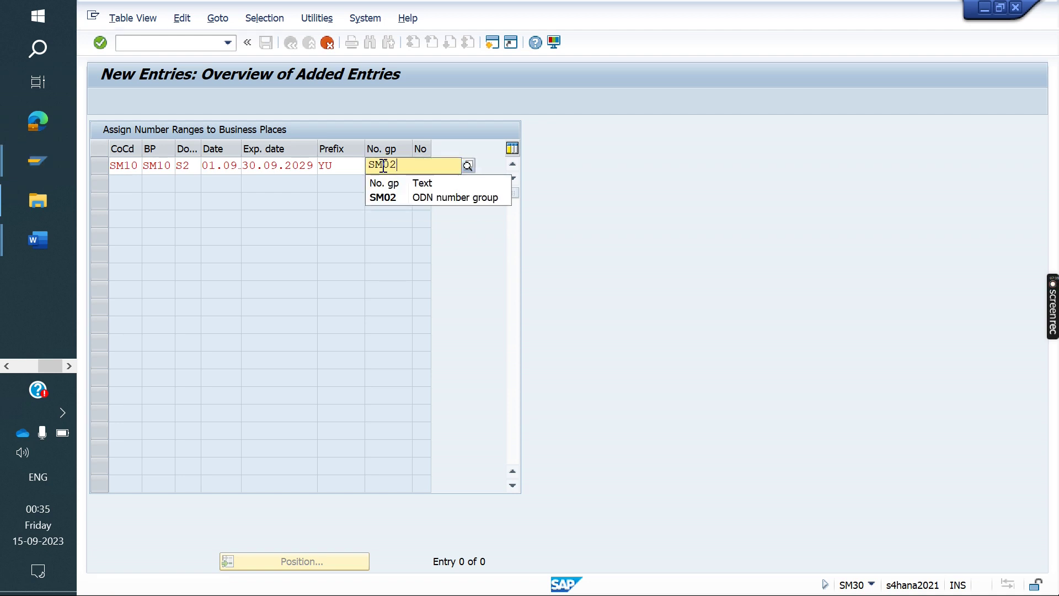
left_click(406, 162)
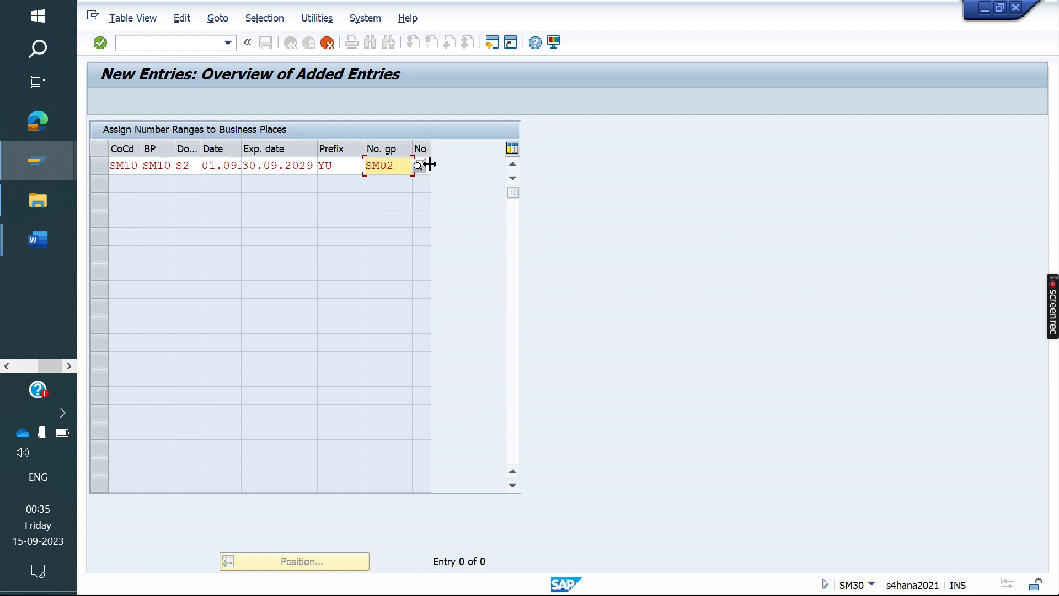
Widen the number column, enter number range Z3 and save the assignment under the proposed customizing request
left_click_drag(430, 164, 490, 163)
left_click(469, 166)
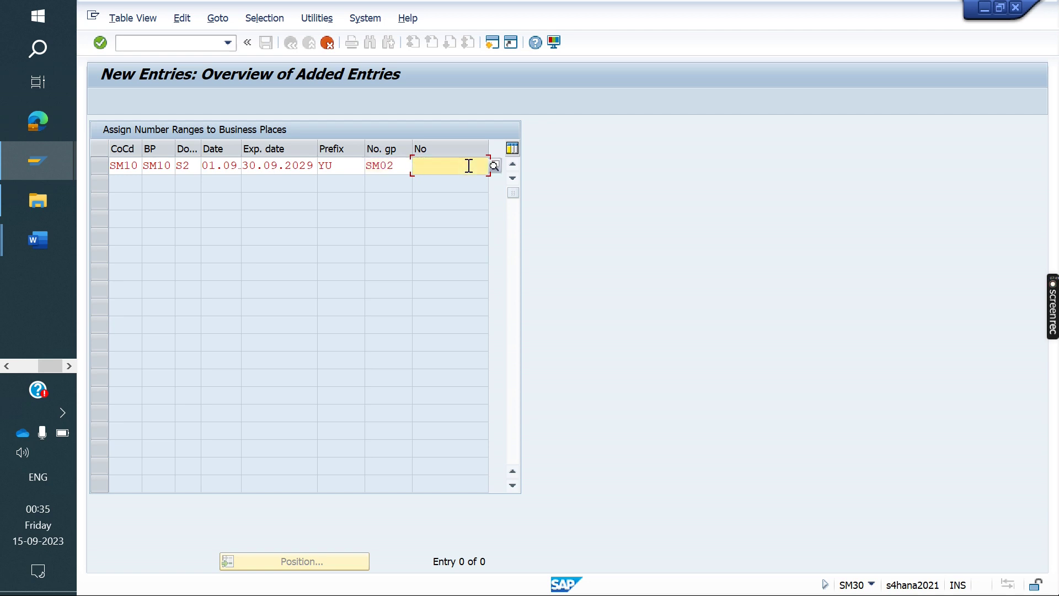
type("Z3")
key("Return")
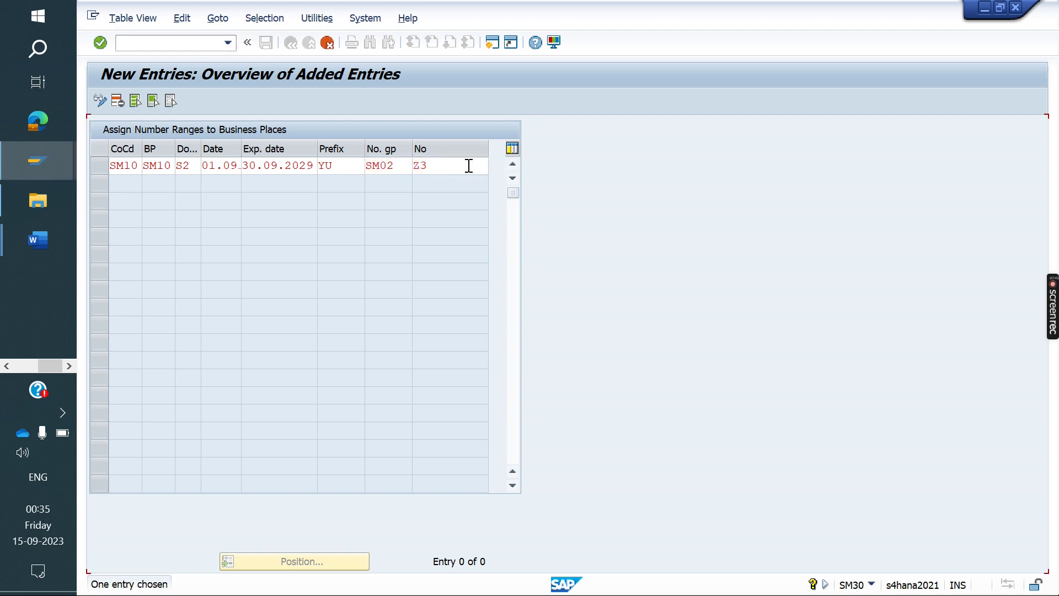
left_click(266, 43)
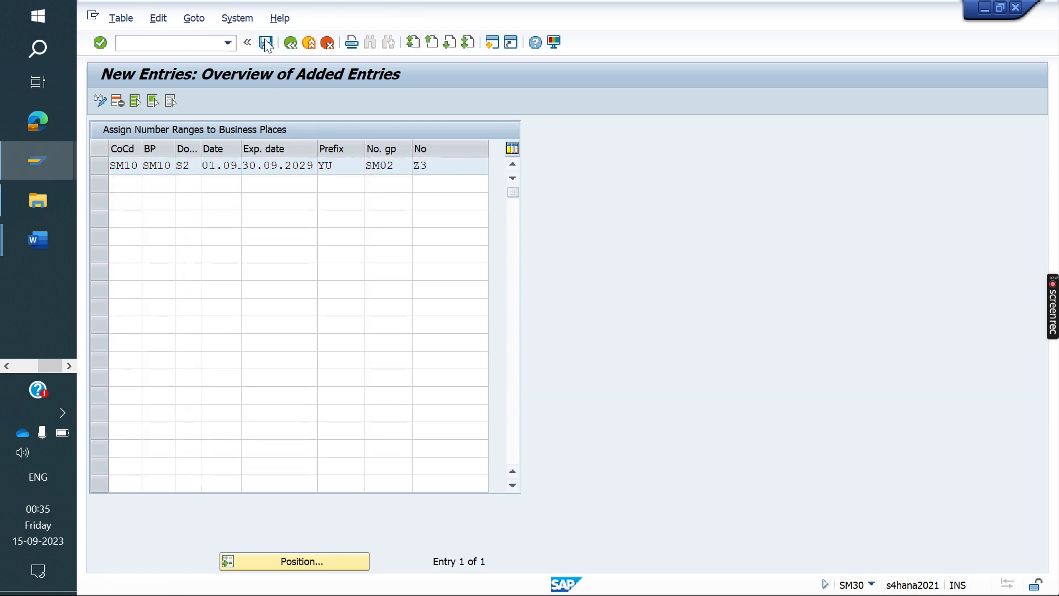
left_click(424, 281)
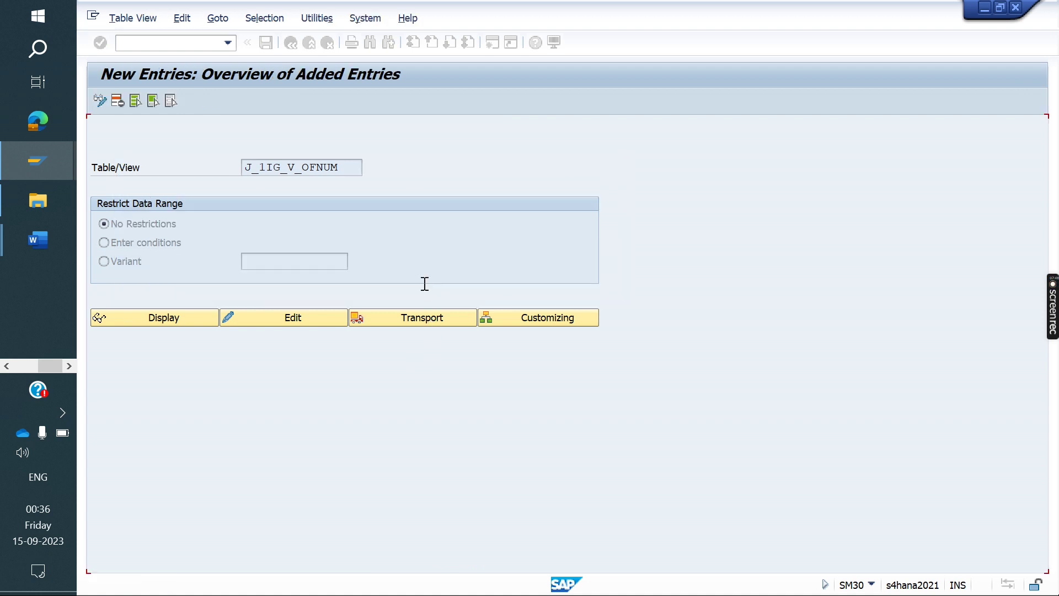
Review the Word guide's sections on assigning number ranges to business places, billing type assignment and maintaining ranges for object J_1IG_ODN
mouse_move(30, 241)
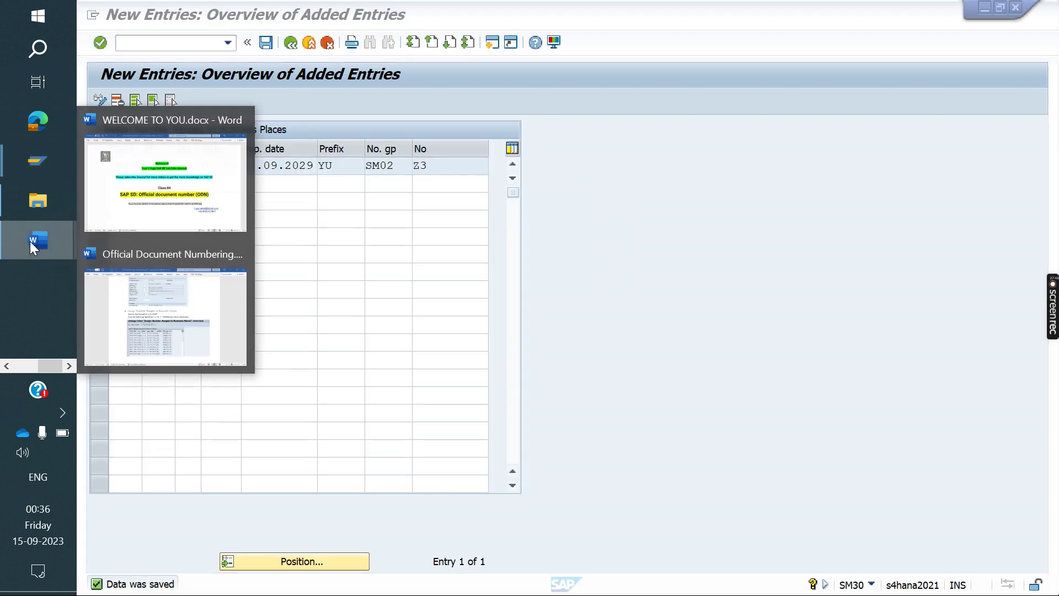
left_click(174, 290)
left_click(702, 260)
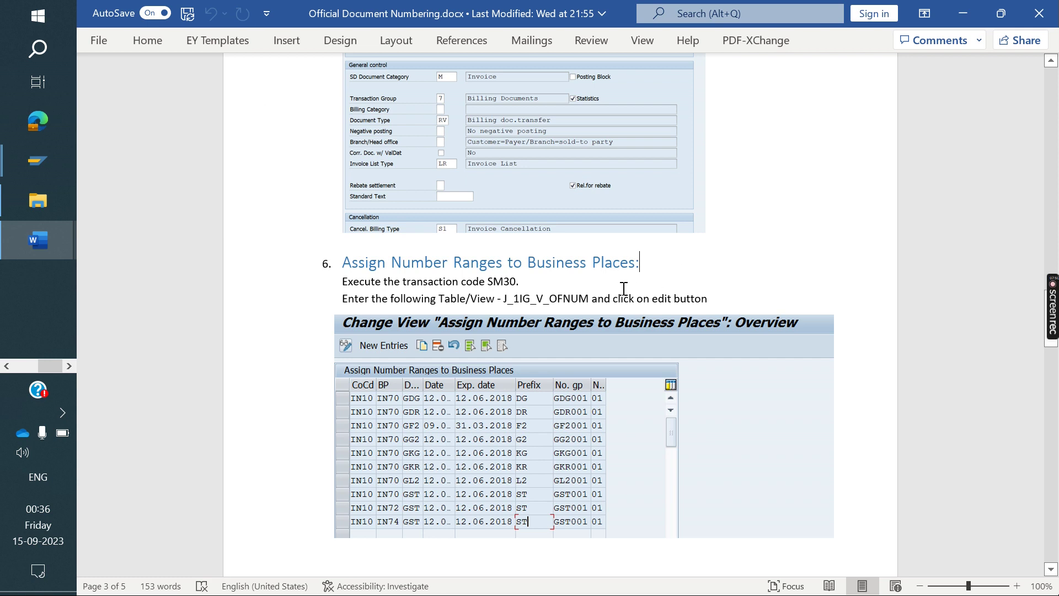
left_click_drag(590, 298, 504, 302)
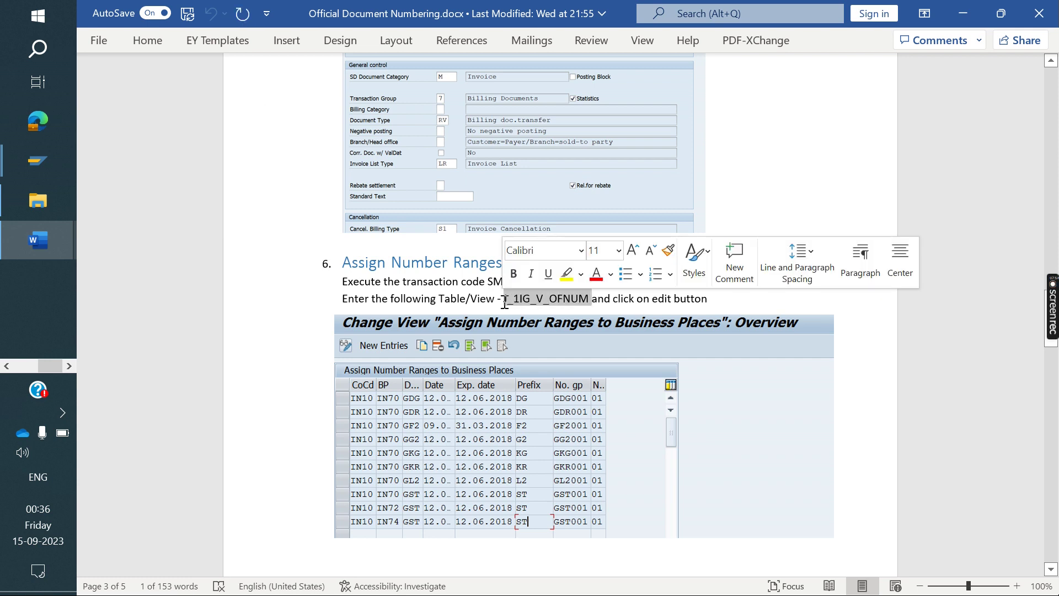
left_click(444, 268)
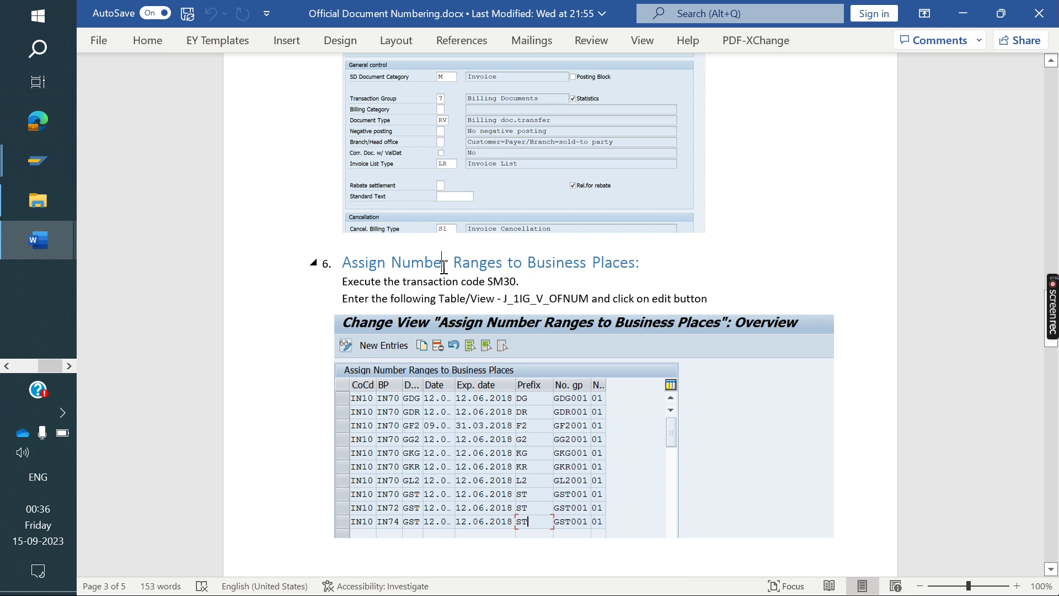
scroll(689, 258, "up", 5)
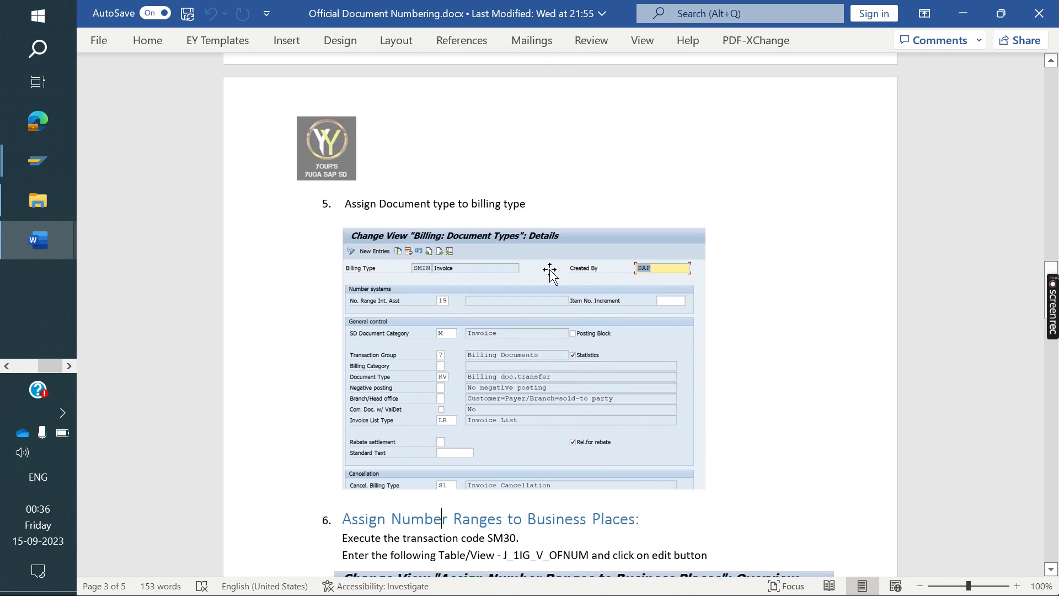
scroll(573, 205, "up", 10)
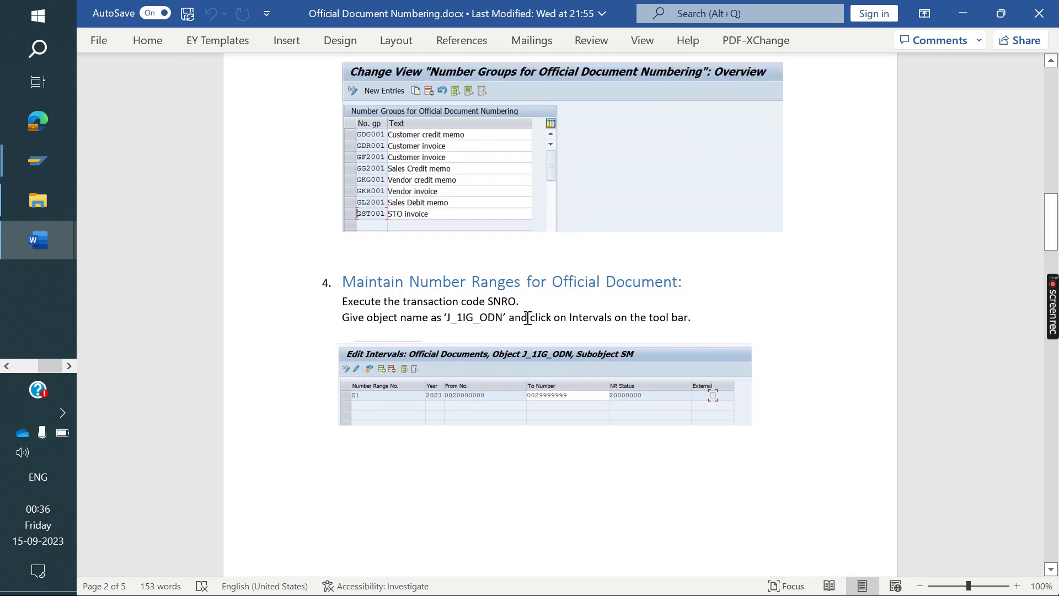
left_click_drag(503, 319, 450, 319)
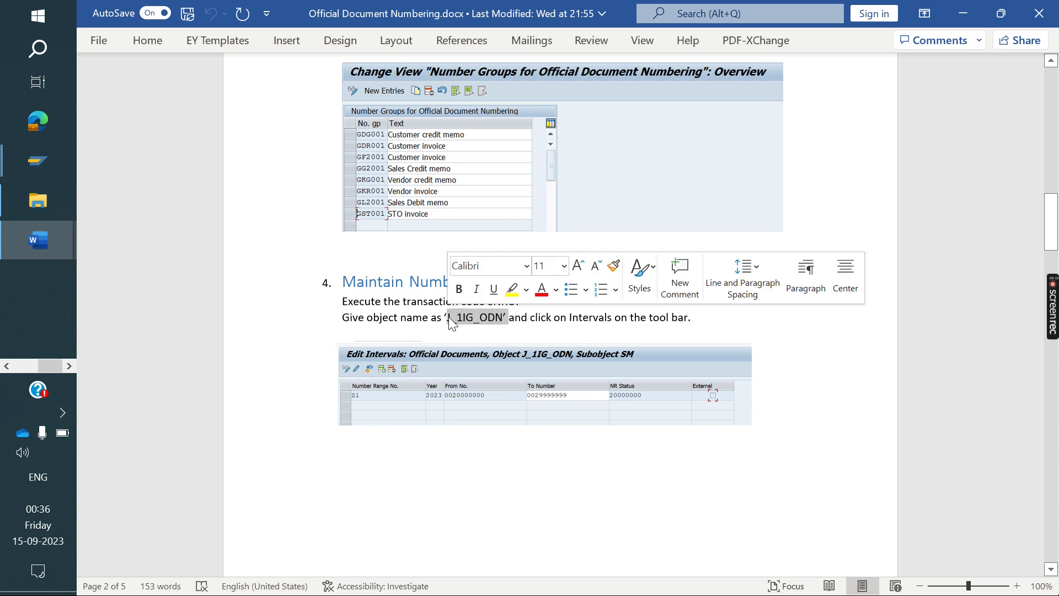
left_click(563, 318)
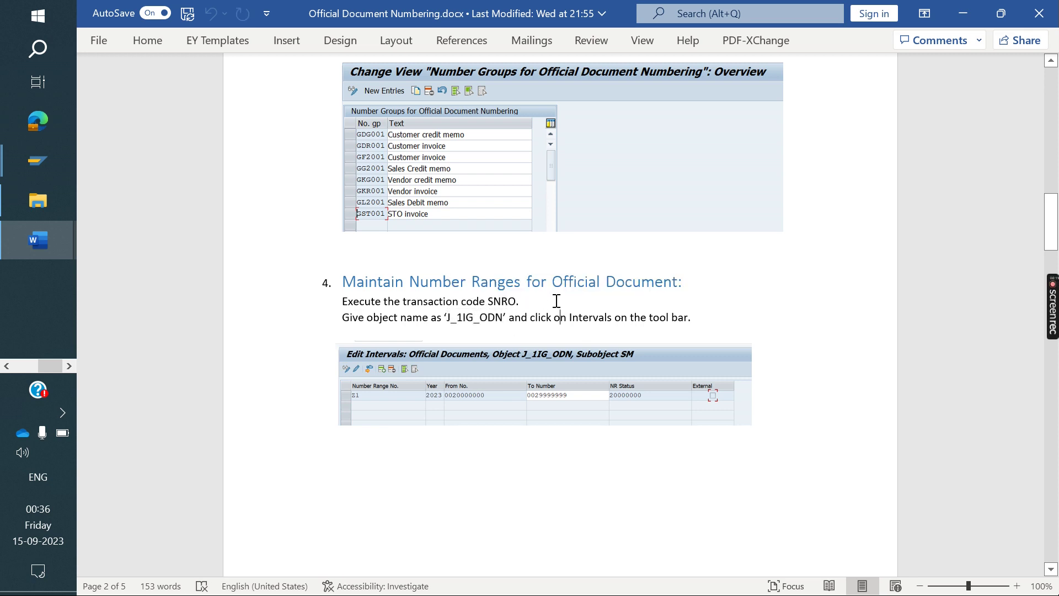
Review the guide's sections on number groups (J_1IG_V_NUMGRP), document type assignment (J_1IG_V_T003_I) and document classes (V_DOCCLS)
scroll(557, 300, "up", 5)
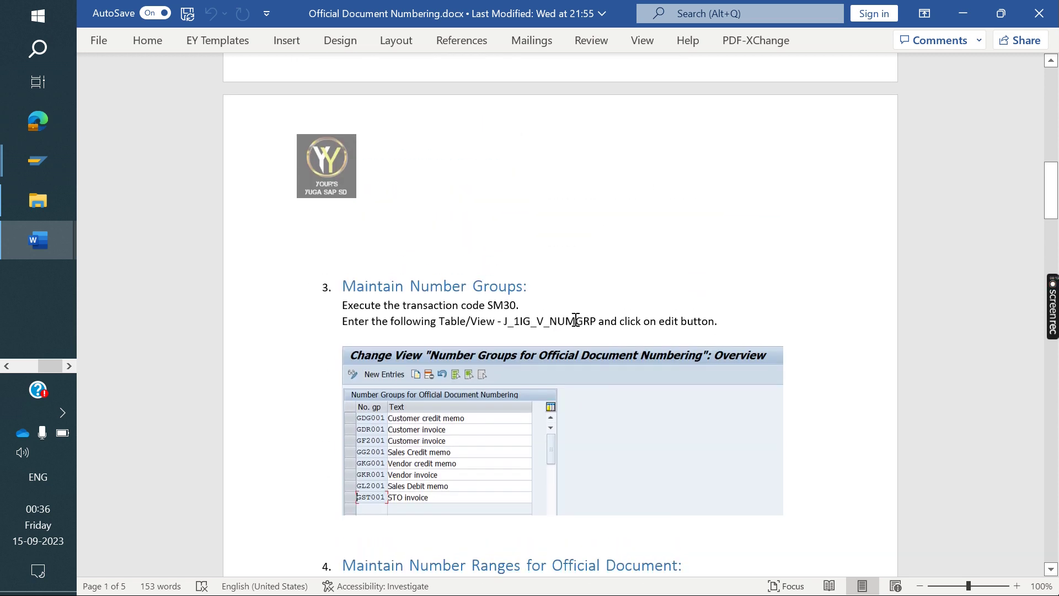
left_click_drag(594, 321, 504, 321)
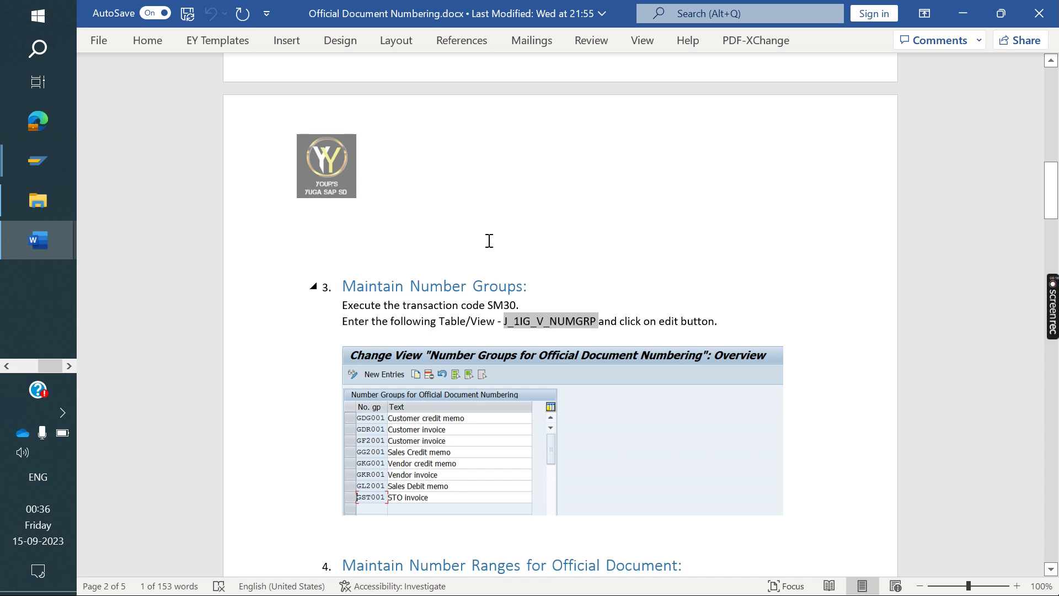
scroll(502, 241, "up", 2)
scroll(502, 242, "up", 7)
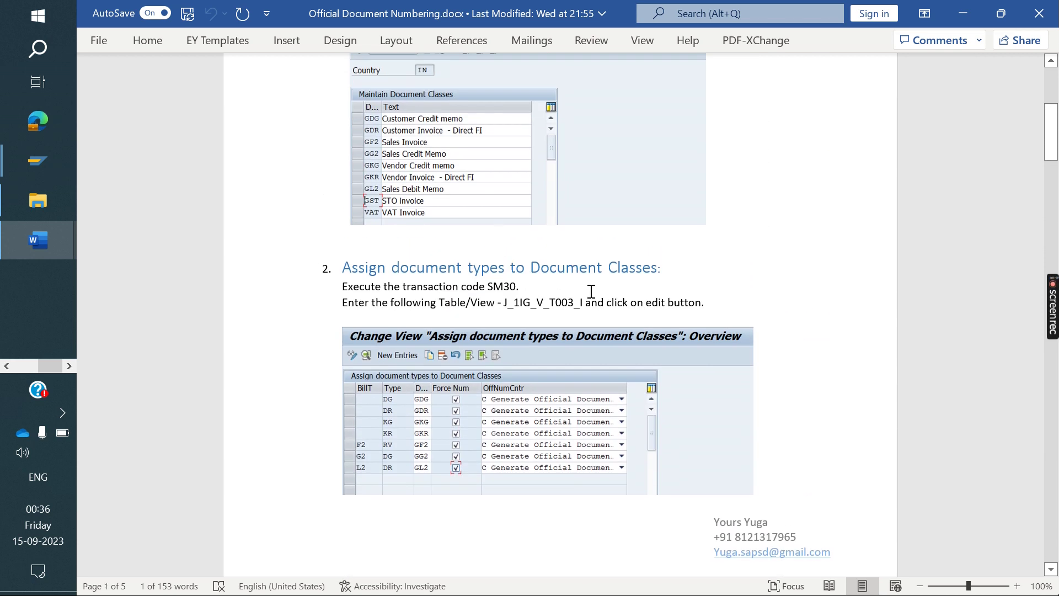
left_click_drag(584, 303, 506, 305)
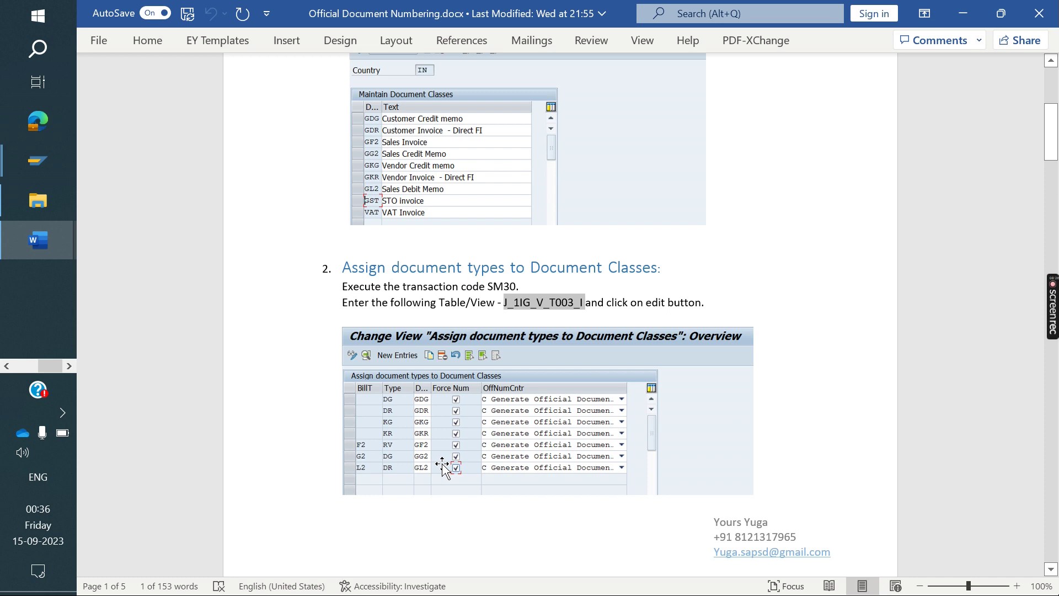
scroll(635, 223, "up", 3)
scroll(635, 223, "up", 5)
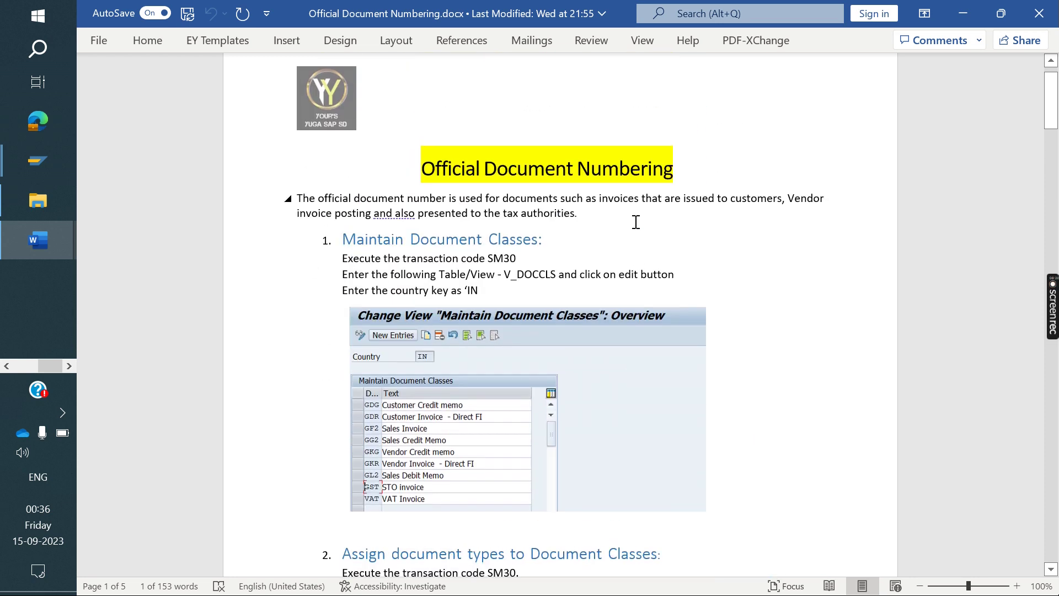
left_click_drag(559, 281, 509, 287)
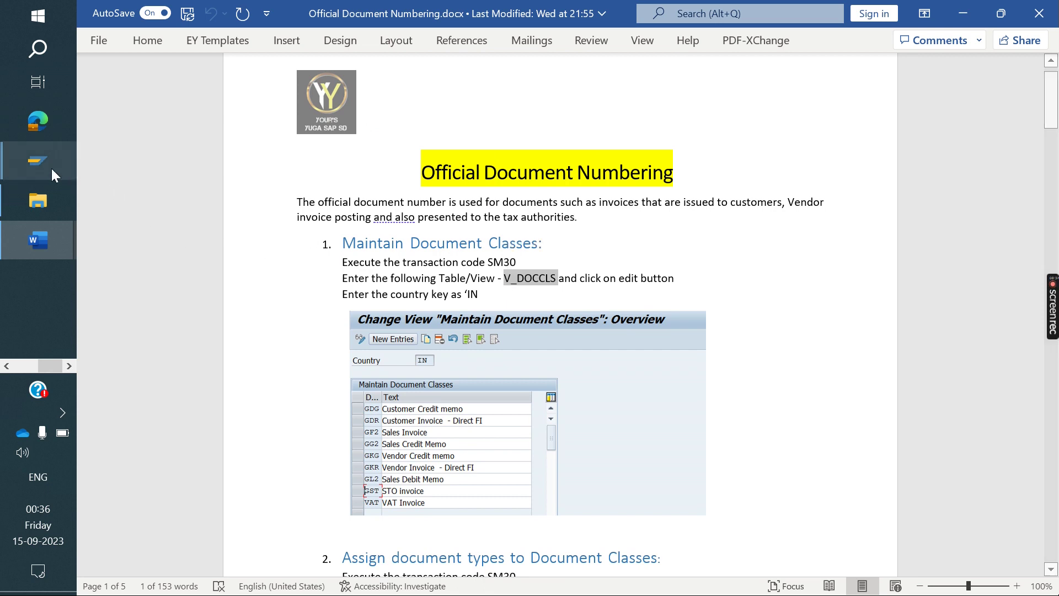
Switch to SAP and start a new VA01 sales order of type SMOR for sales organization SM10, channel SM and division SM
mouse_move(34, 163)
left_click(145, 221)
left_click(185, 39)
type("/NVA01")
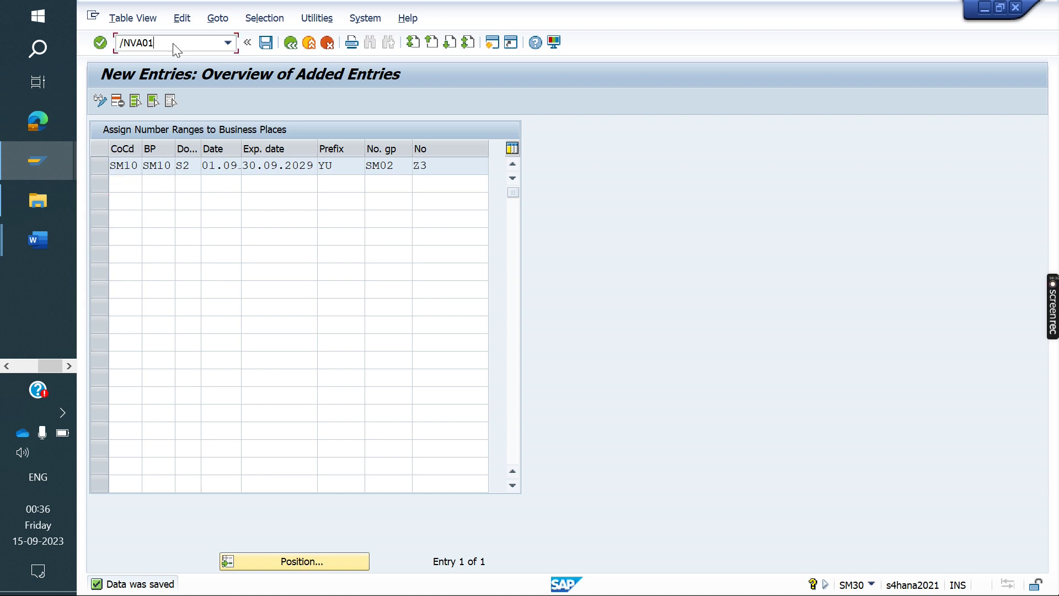
key("Return")
key("Return")
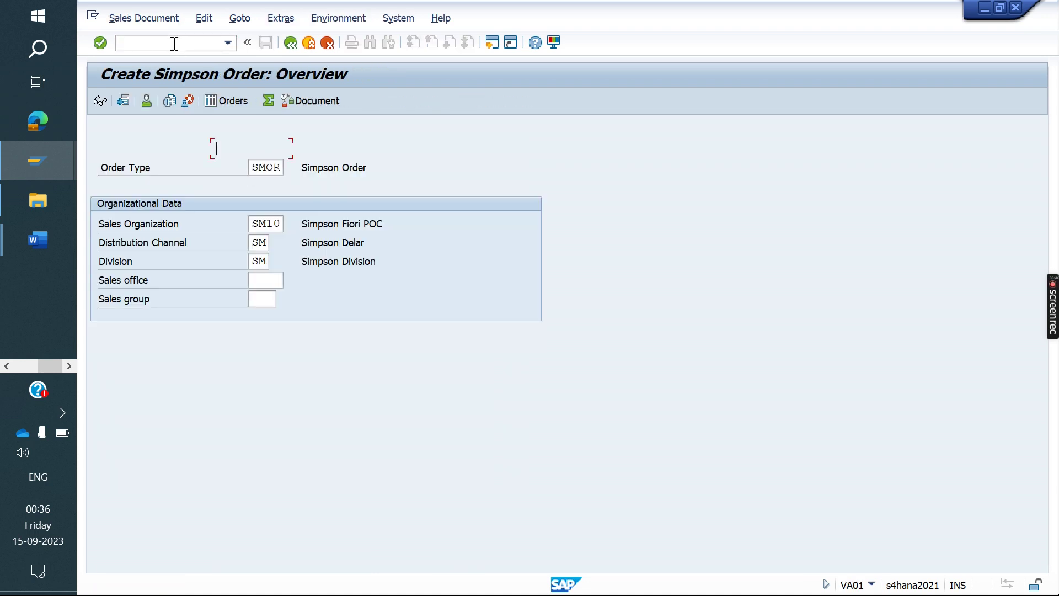
Enter the sold-to customer number and customer reference Simpson1 in the order header, and accept the payment terms
key("Down")
key("Return")
key("Tab")
key("Down")
key("Return")
key("Return")
key("Down")
key("Return")
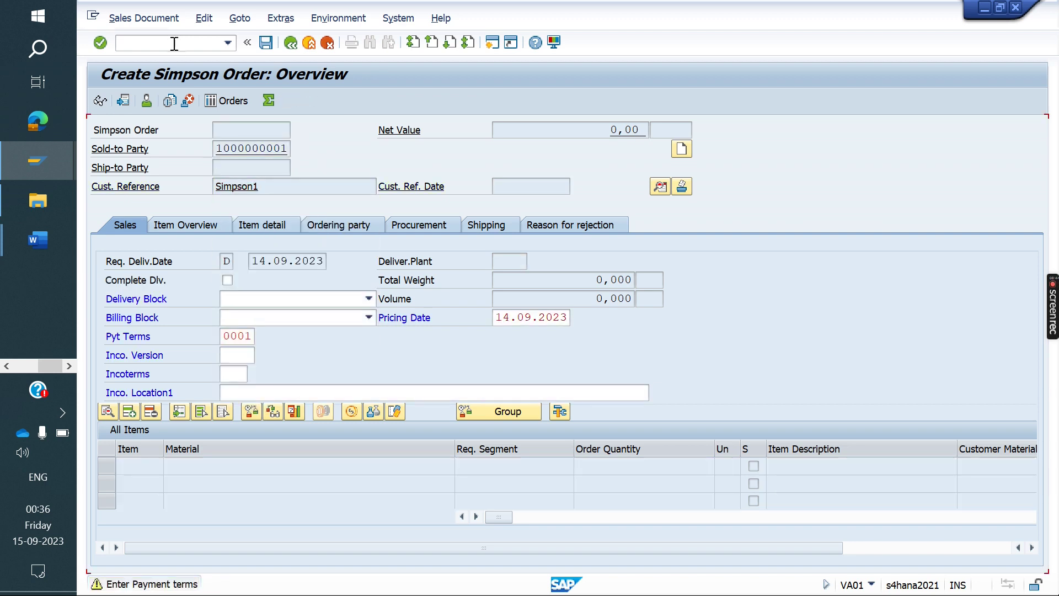
key("Return")
Add material 1000007 with an order quantity of 1 as the order's first item
key("Down")
key("Return")
key("Return")
type("1")
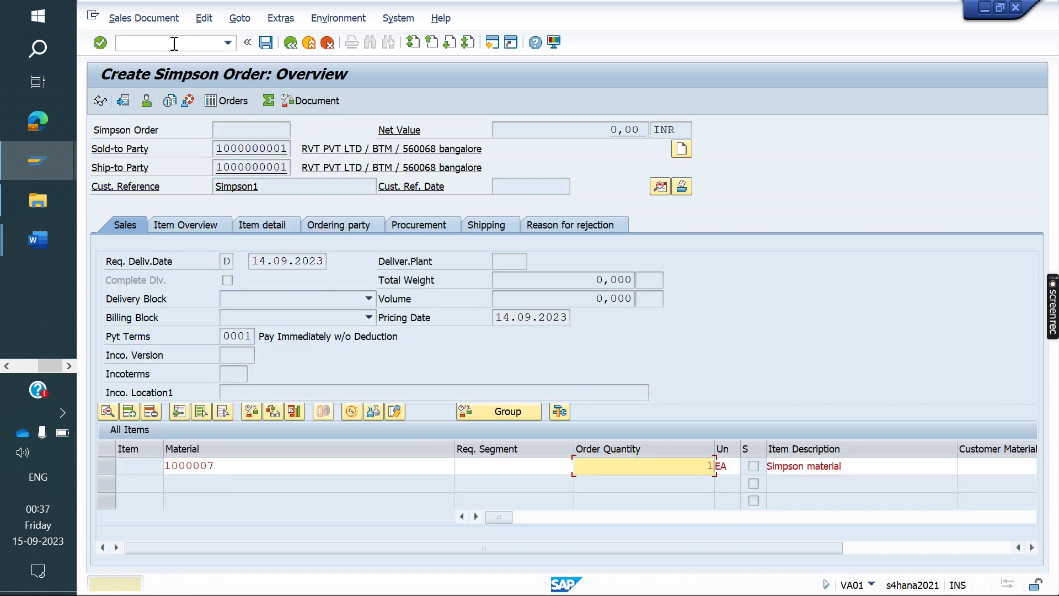
key("Return")
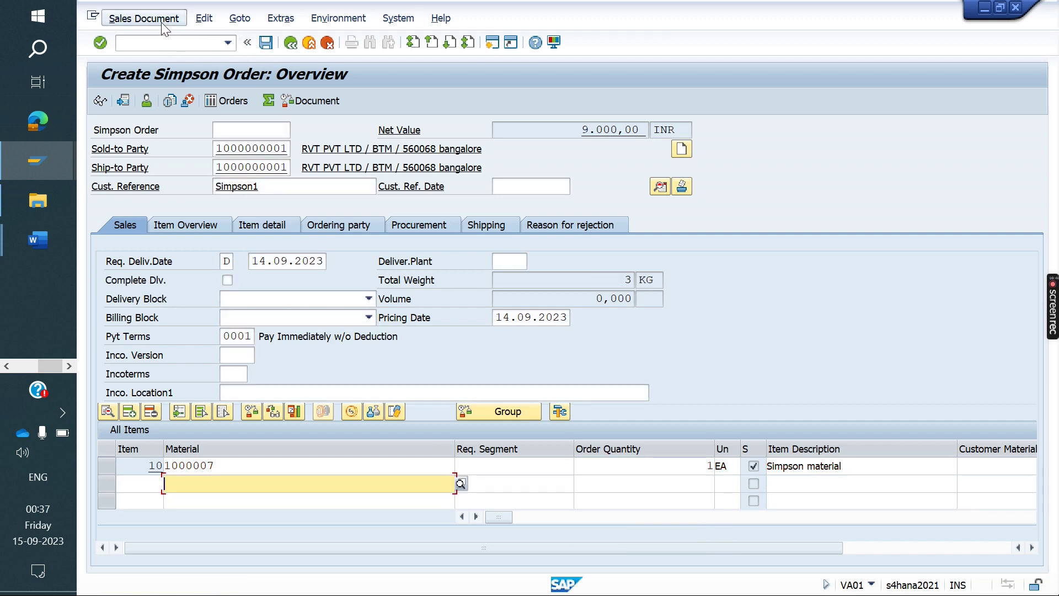
Try to deliver the order, choose to edit the incomplete document, and set header Incoterms CIF with location BANGALORE
left_click(161, 21)
left_click(180, 158)
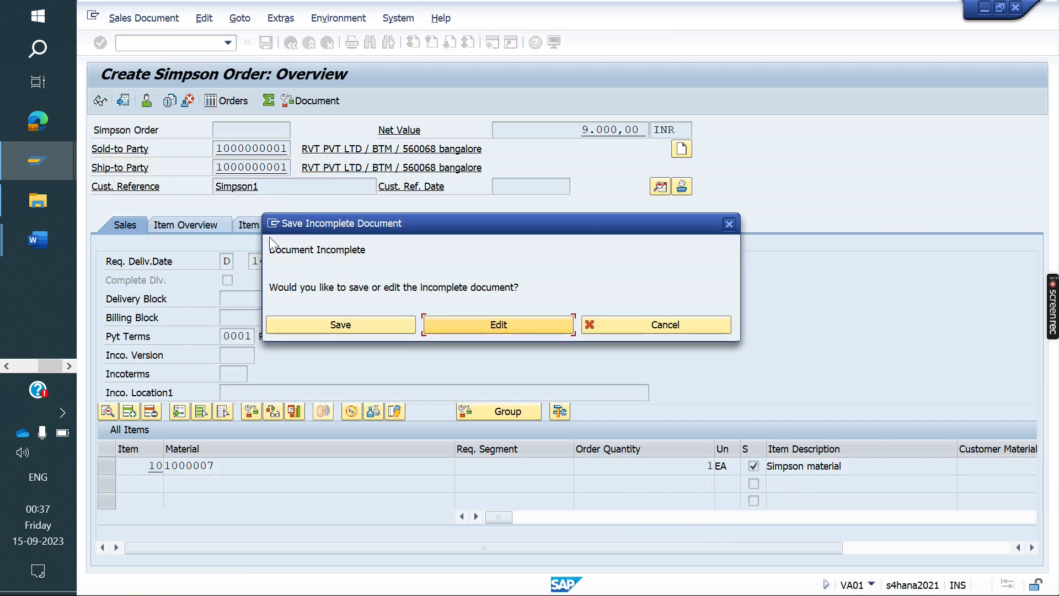
left_click(458, 323)
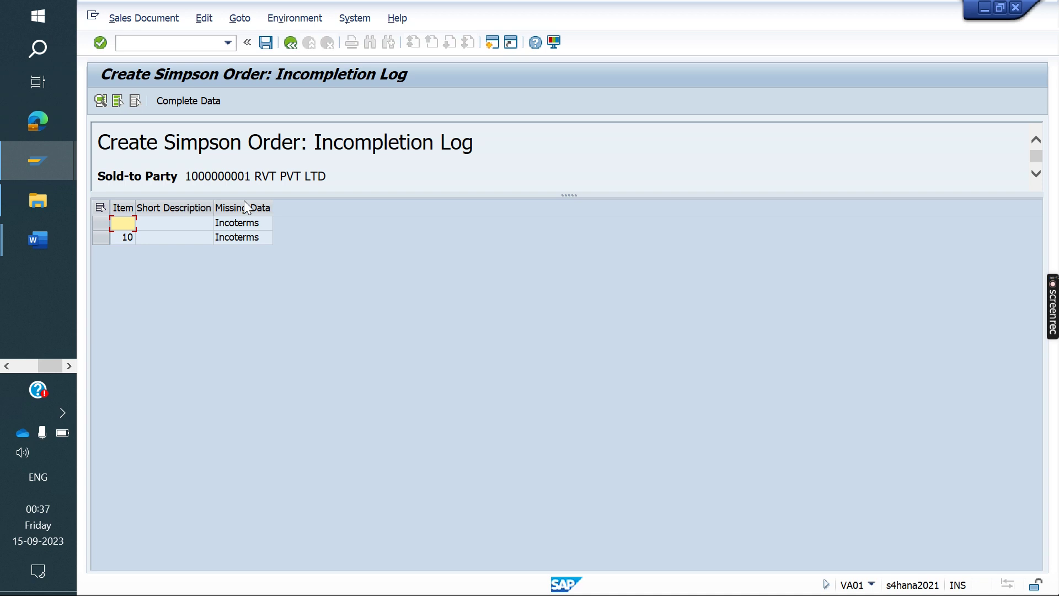
double_click(253, 223)
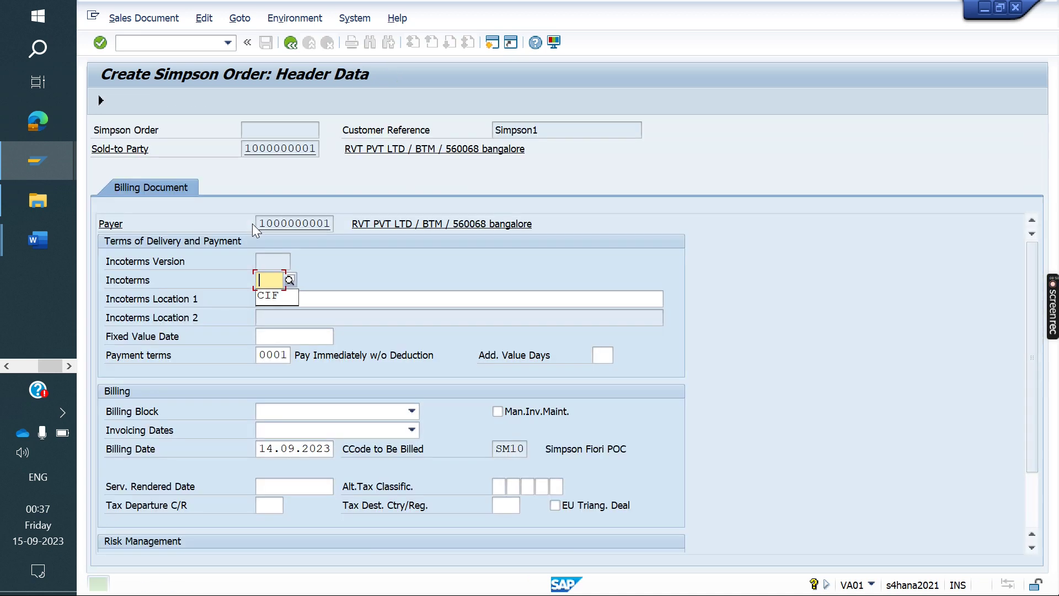
type("BA")
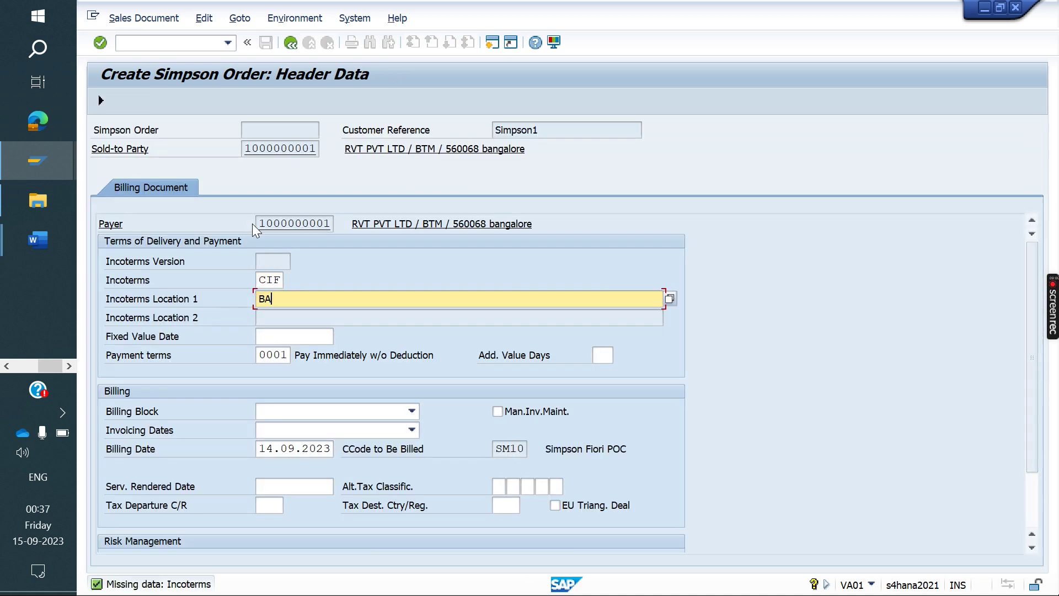
type("NGALORE")
key("Return")
key("Return")
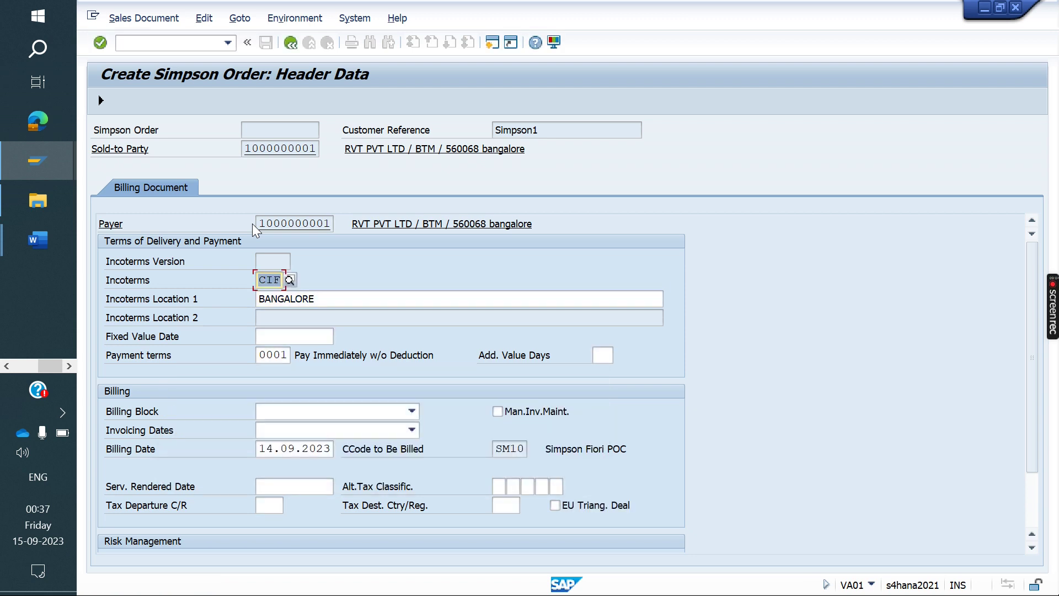
left_click(291, 43)
Create the order's outbound delivery with storage location FG01 and picked quantity 1, and post the goods issue
left_click(142, 19)
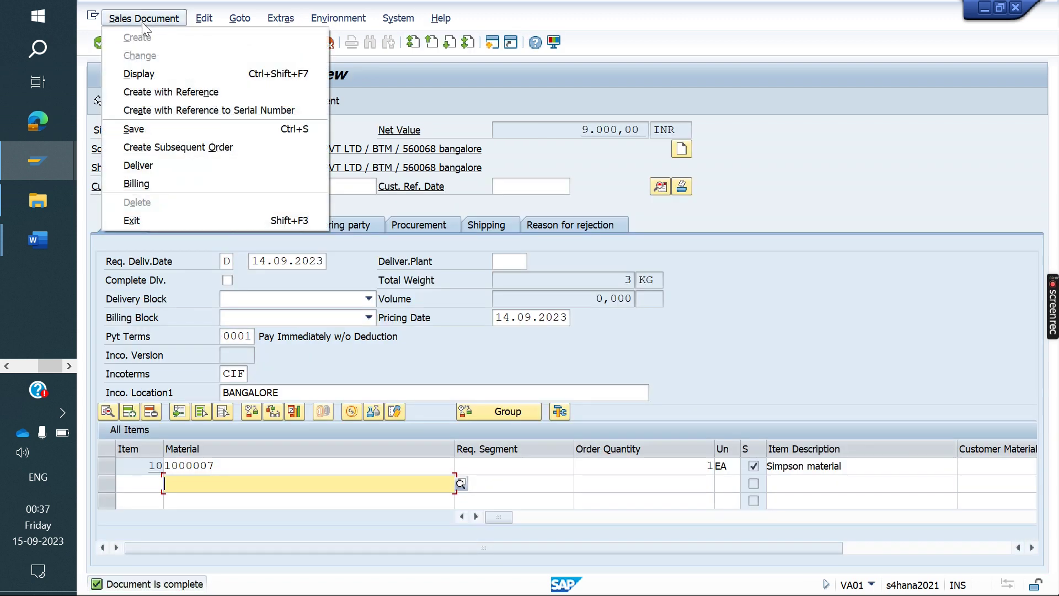
left_click(190, 176)
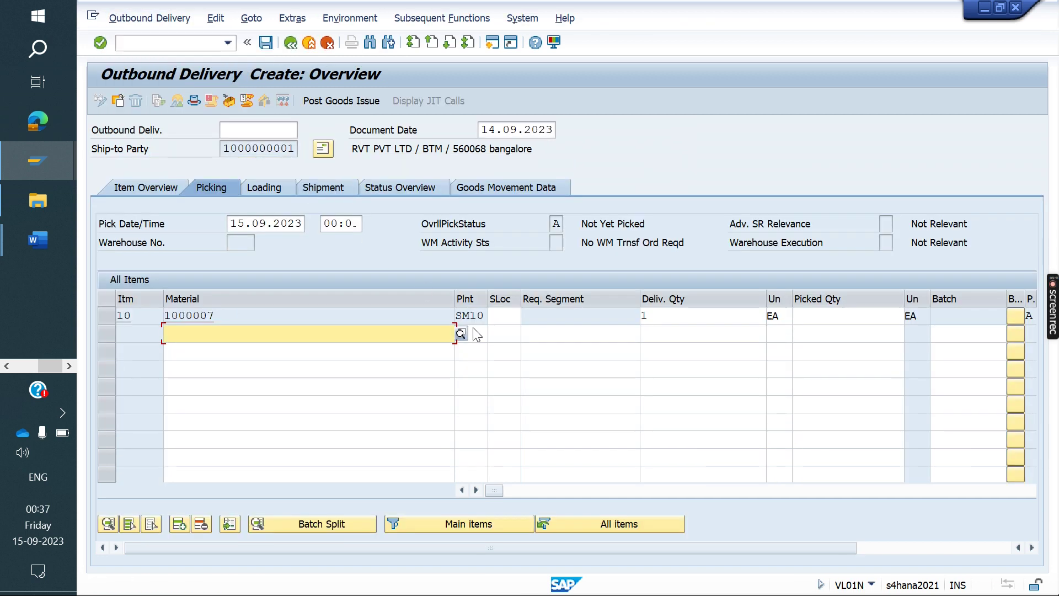
left_click(497, 320)
type("FG01")
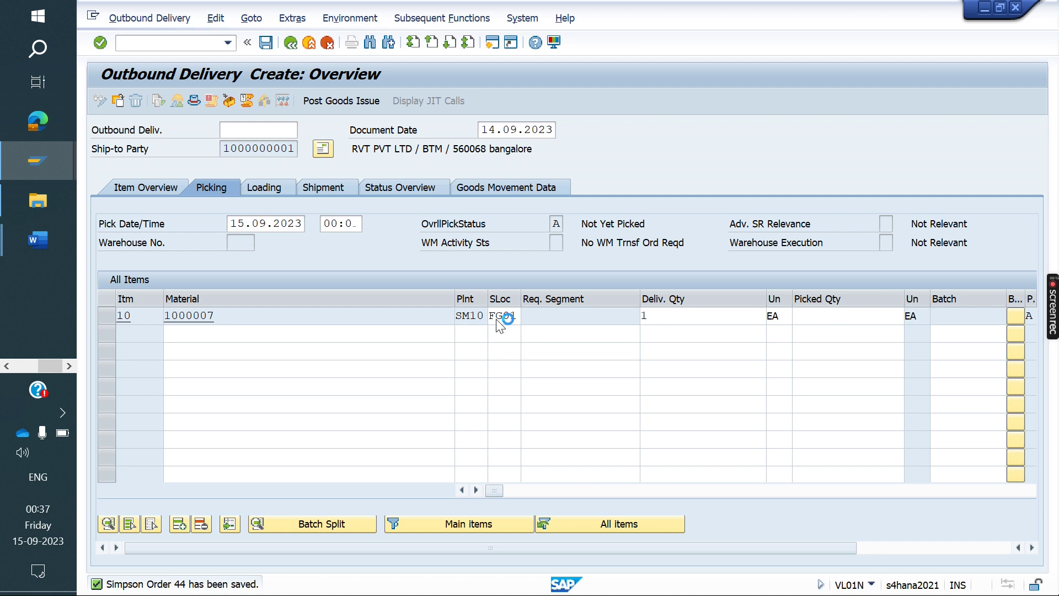
left_click(836, 318)
type("1")
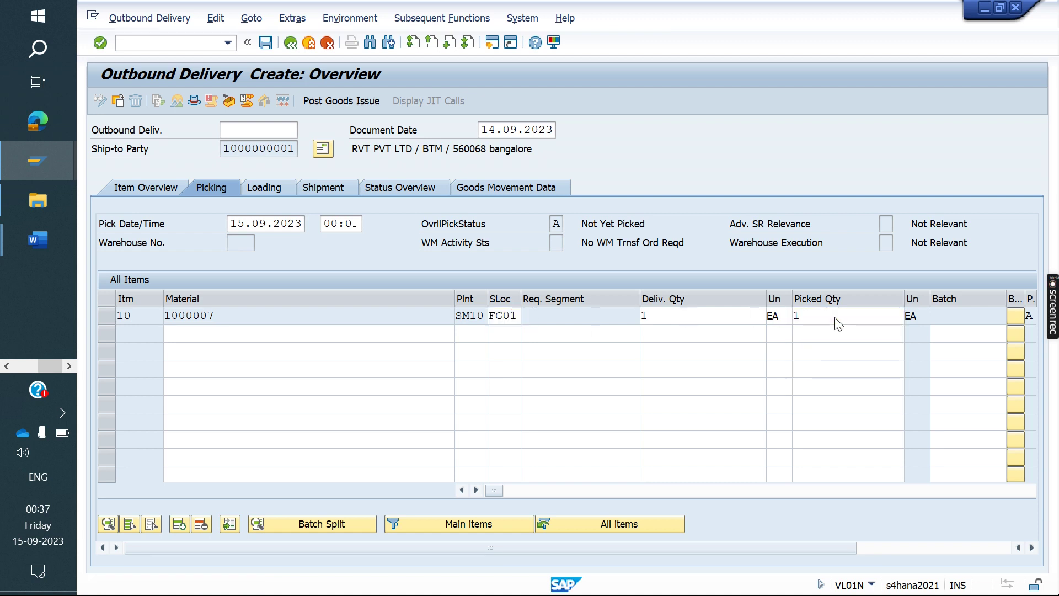
key("Return")
left_click(341, 100)
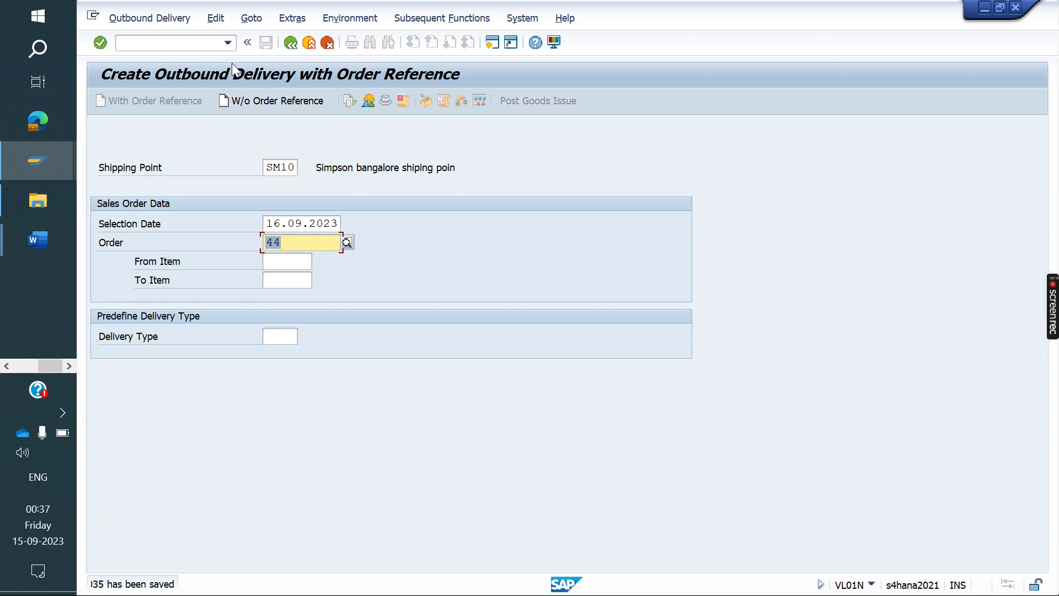
Create the billing document for the new outbound delivery in transaction VF01 and save it
left_click(184, 44)
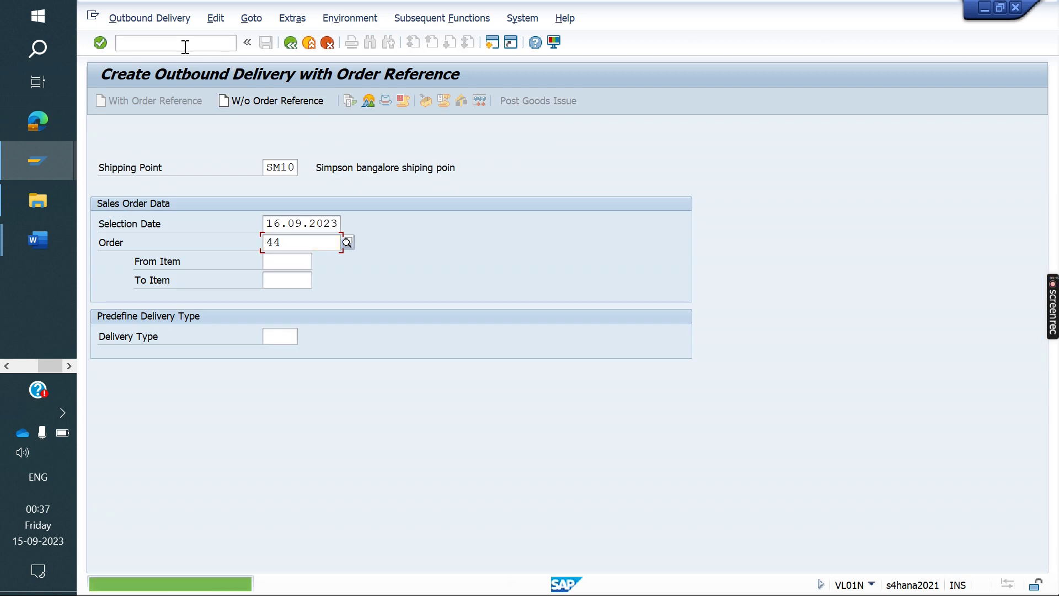
type("/NVF0")
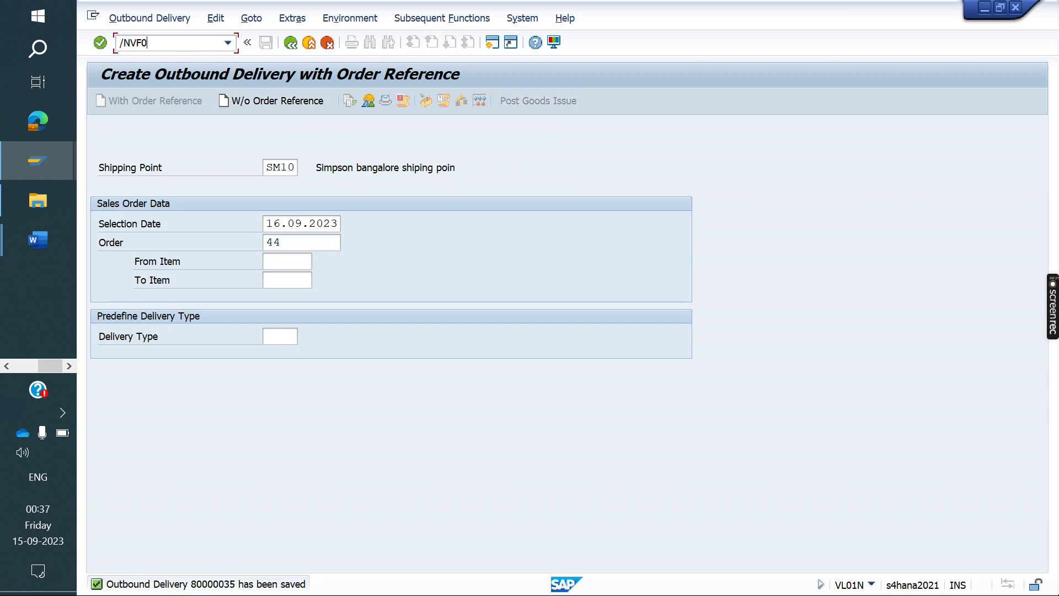
type("1")
key("Return")
key("Return")
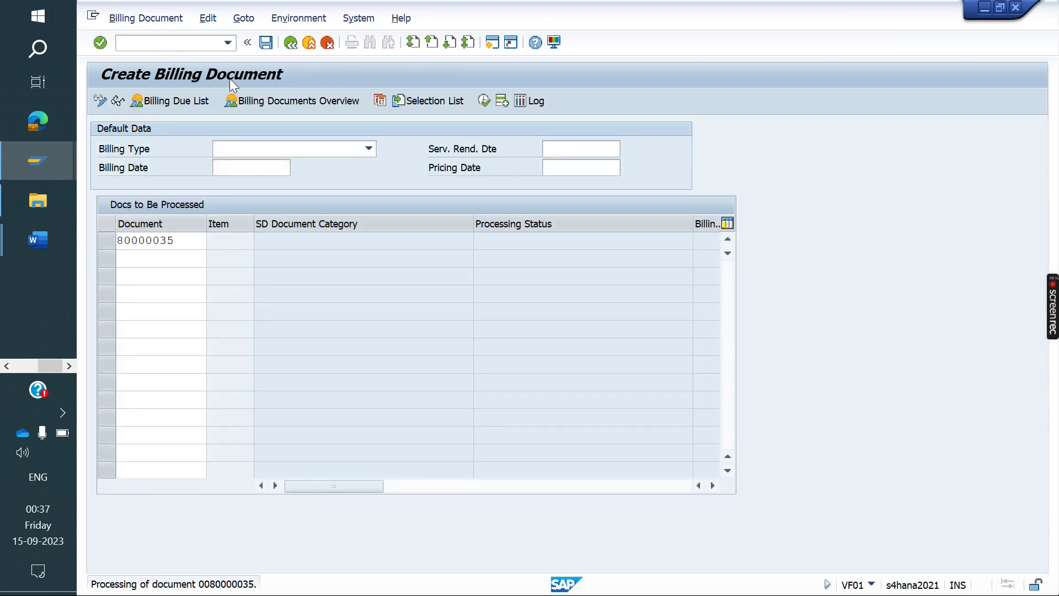
left_click(268, 45)
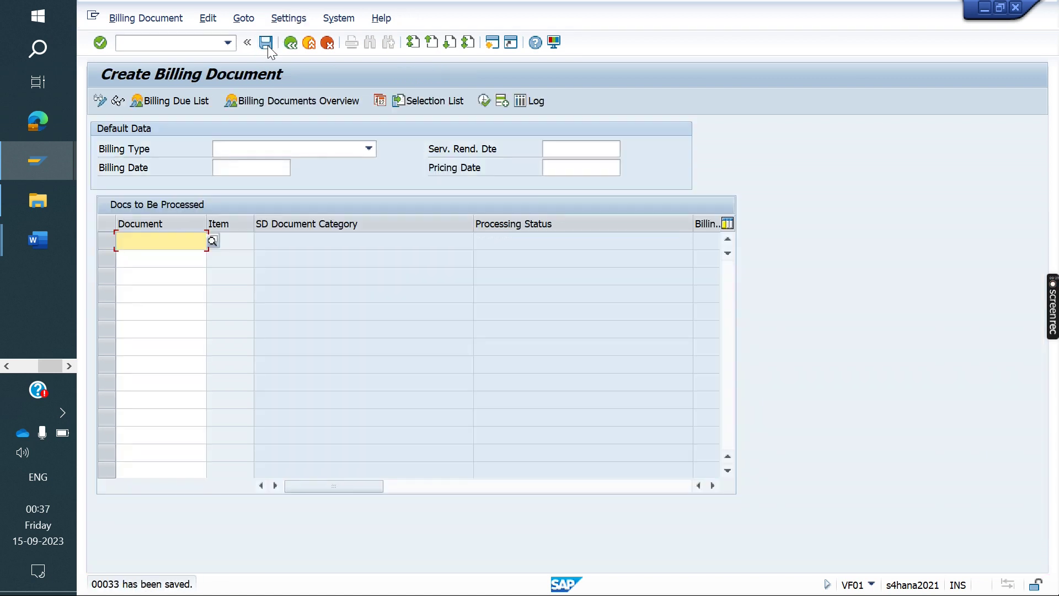
Open transaction VF02 with the newly saved billing document preset for changing
left_click(189, 44)
type("/N")
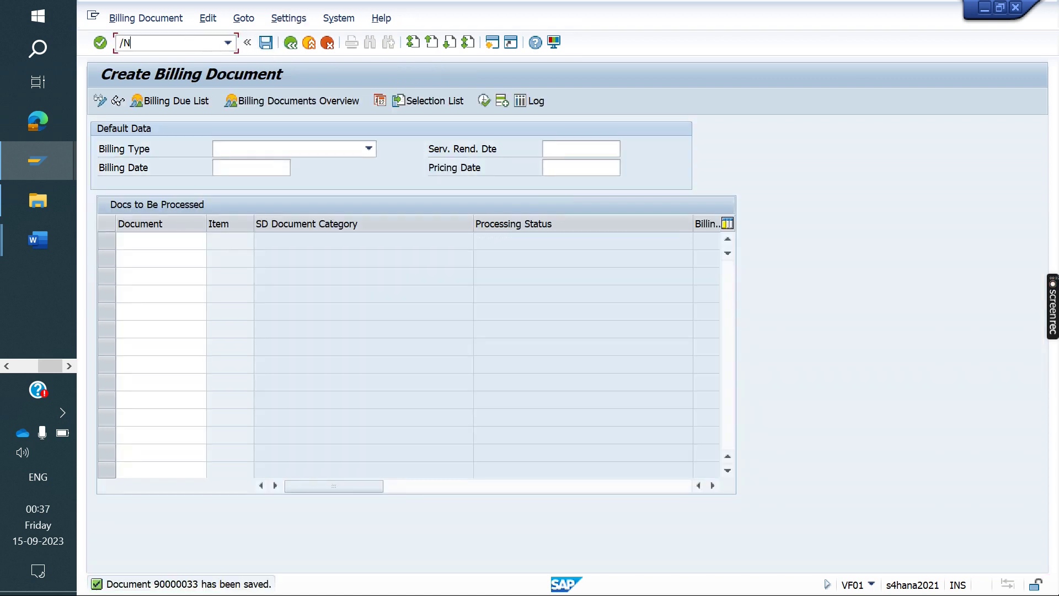
type("VF02")
key("Return")
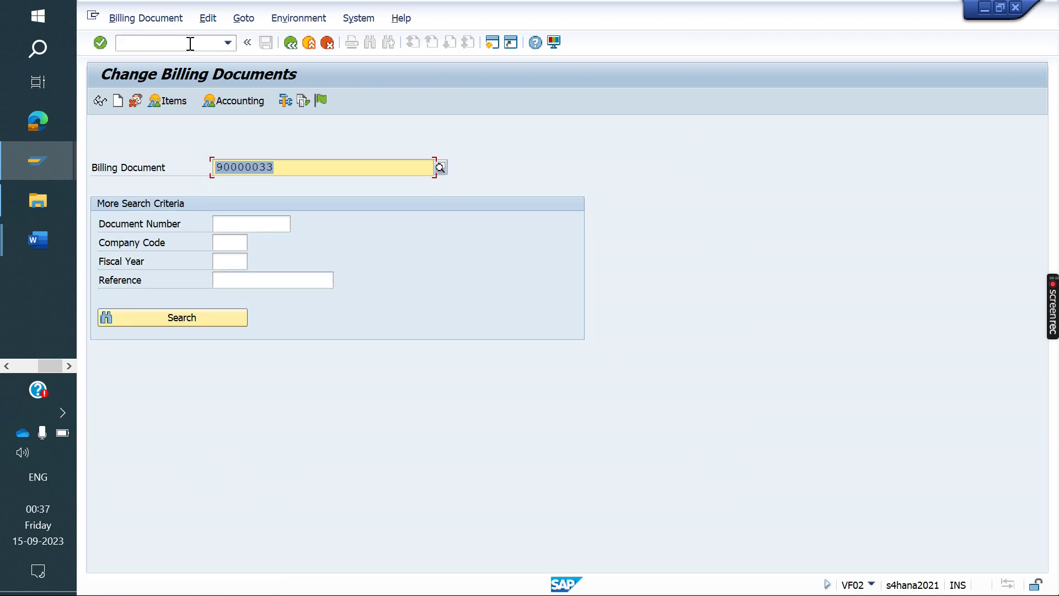
Open the billing document's header details and select the official document number in the Reference field to check it
key("Return")
left_click(621, 167)
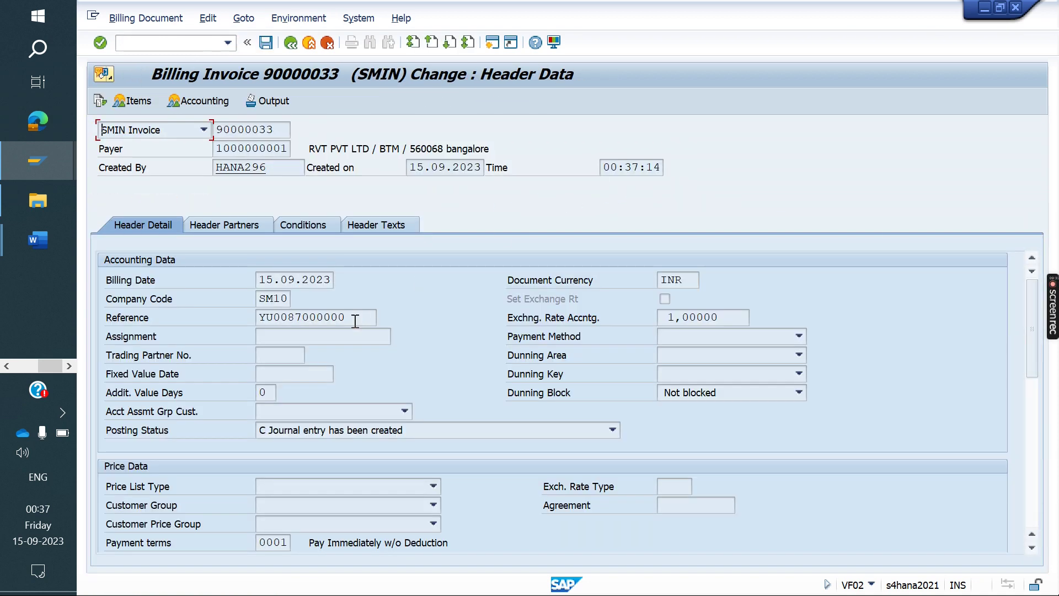
left_click_drag(355, 318, 257, 317)
left_click_drag(257, 318, 355, 320)
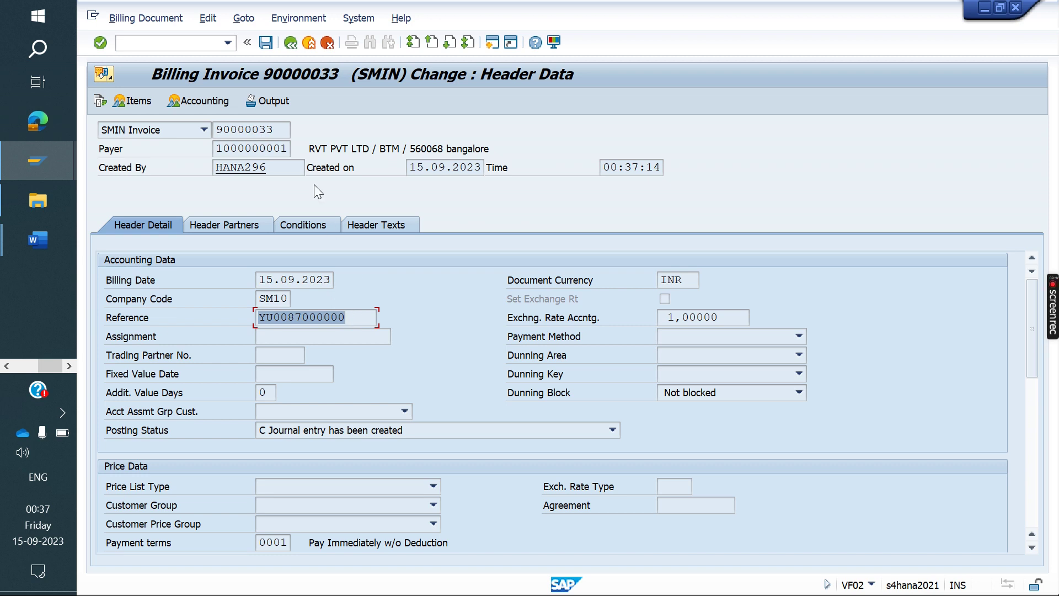
Display the invoice's accounting document and select its Reference value to check the official document number there
left_click(194, 101)
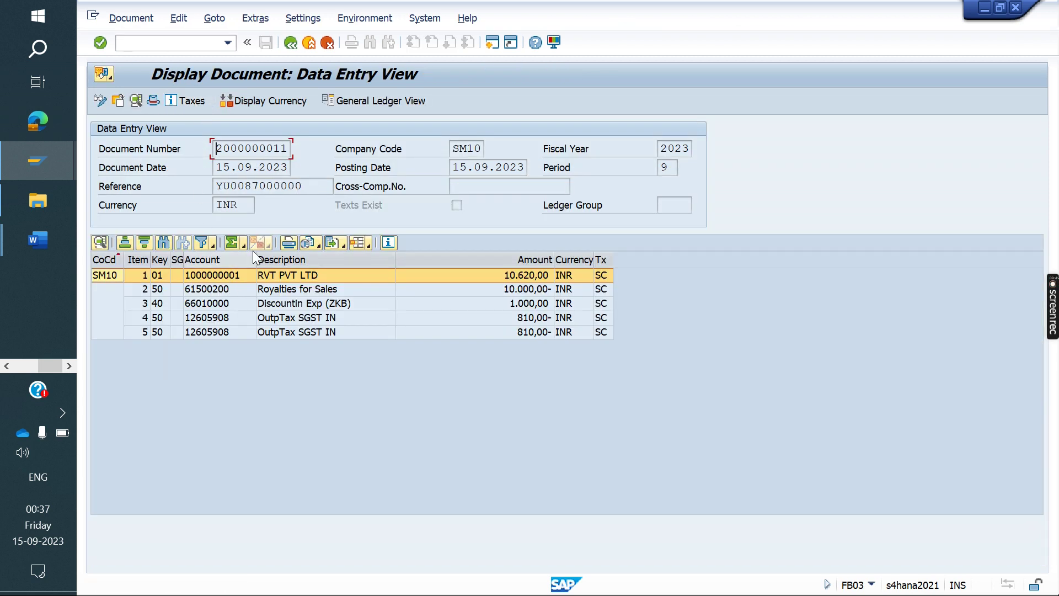
left_click_drag(314, 186, 182, 193)
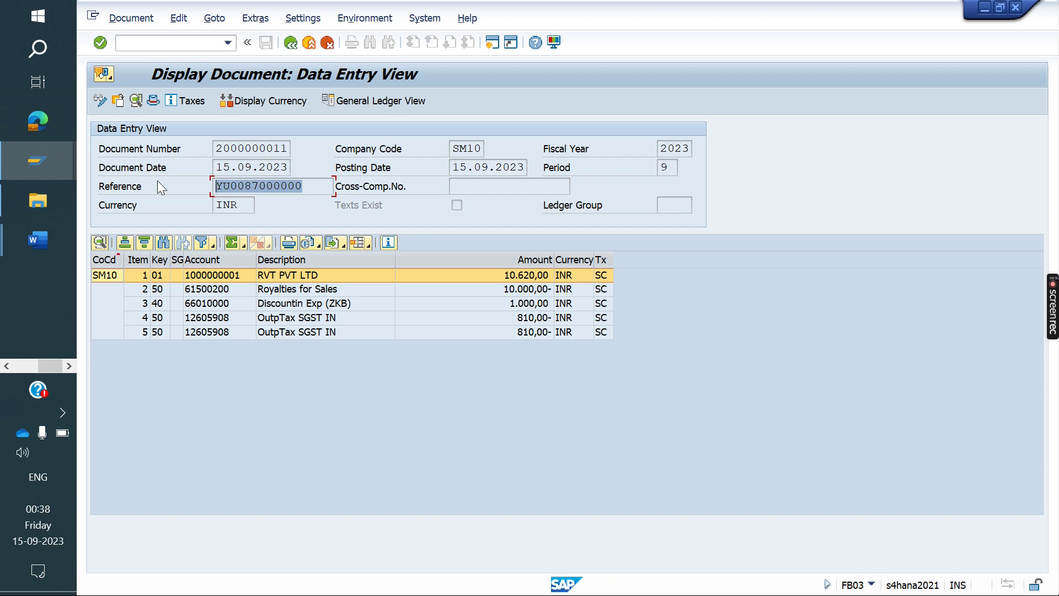
Switch to the WELCOME TO YOU.docx document in Word
mouse_move(29, 247)
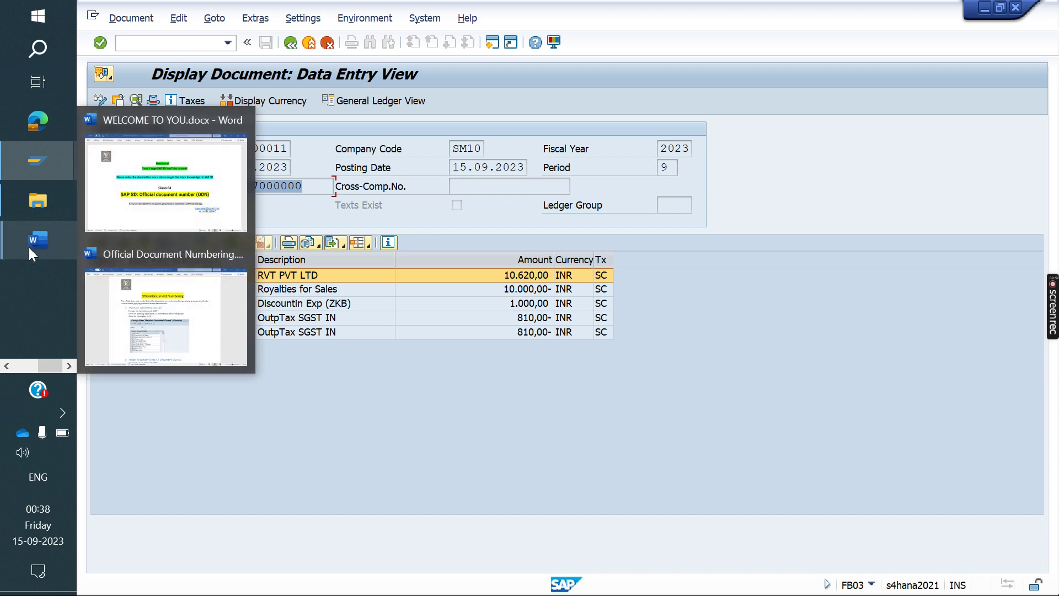
left_click(182, 210)
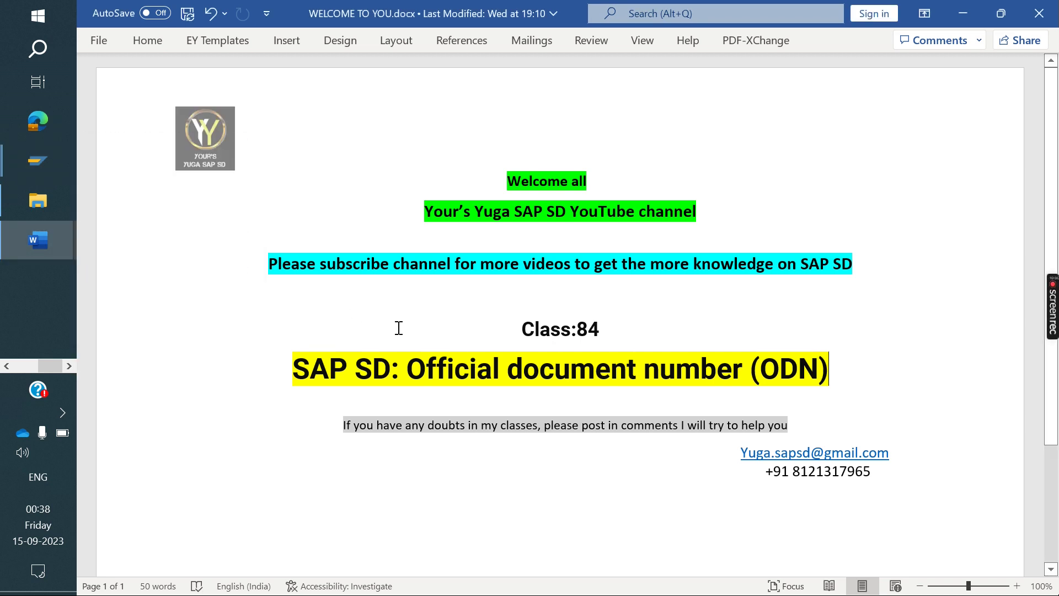